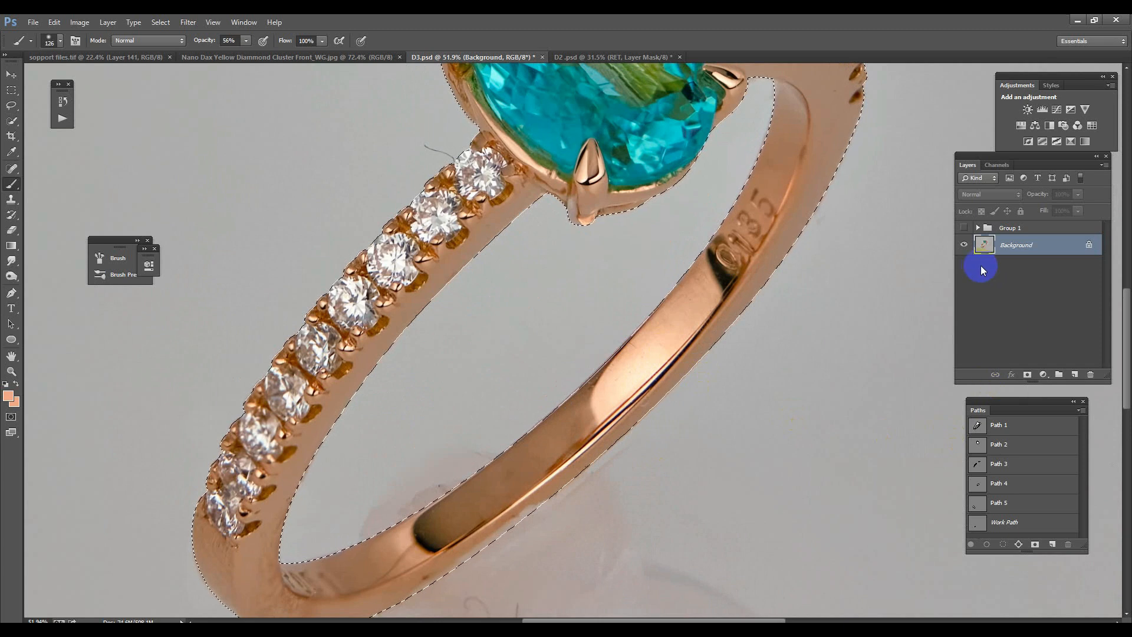
Toggle the visibility of Group 1 to compare the ring image with and without it
drag(672, 420, 640, 372)
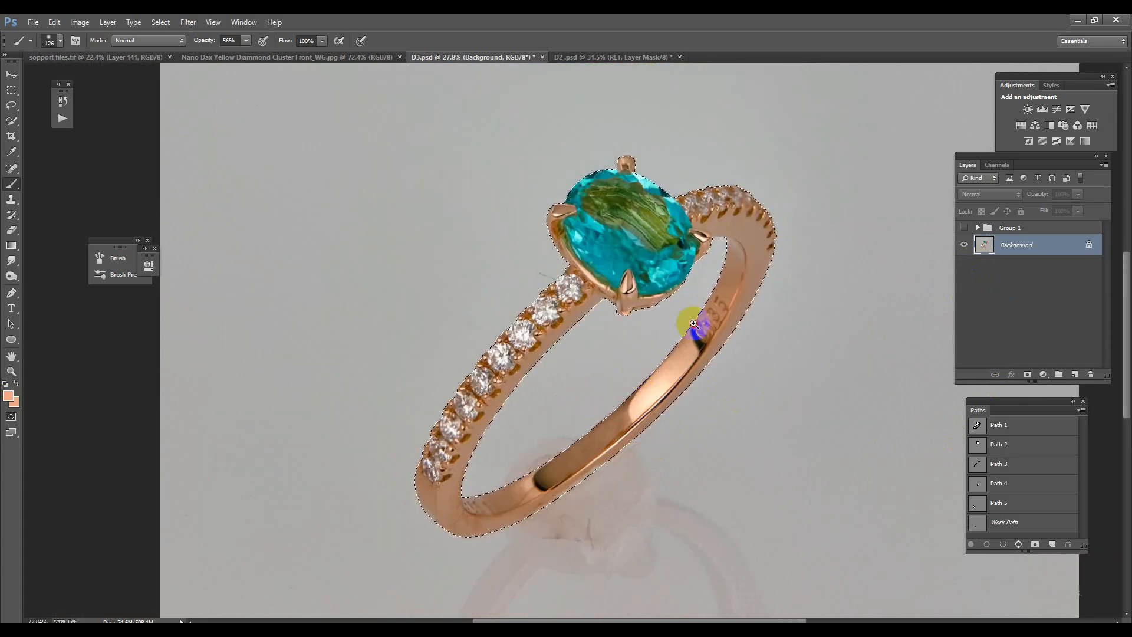
drag(694, 323, 910, 293)
click(965, 228)
click(965, 228)
drag(654, 416, 619, 393)
Copy the ring from the background onto two new layers using the Path 1 selection feathered by 0.1 pixels
ctrl+click(976, 426)
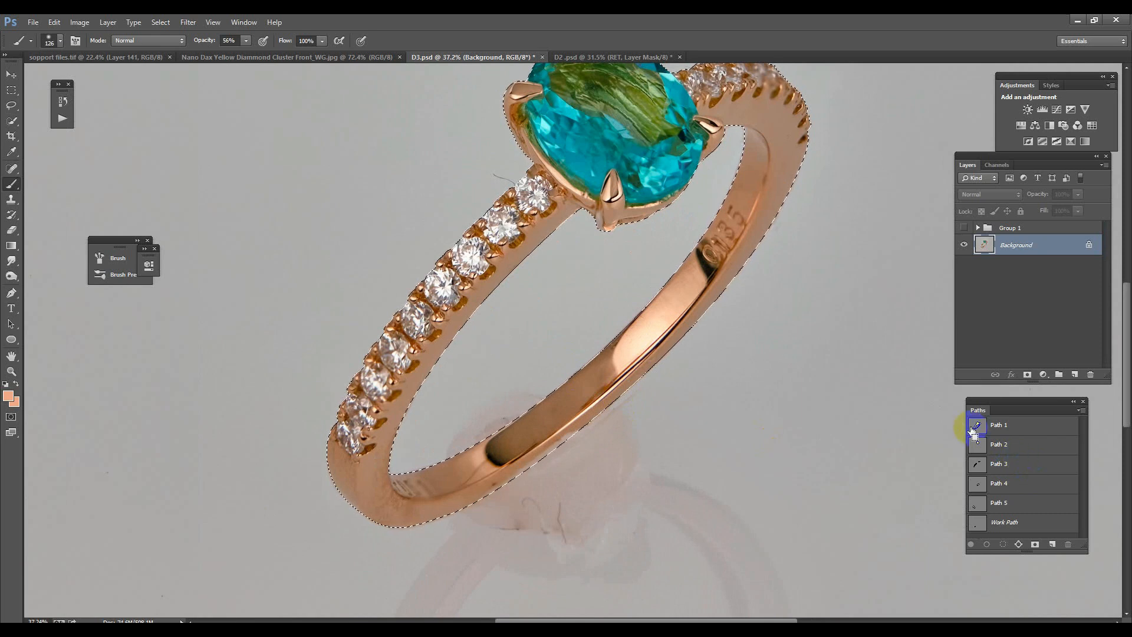
key(shift+F6)
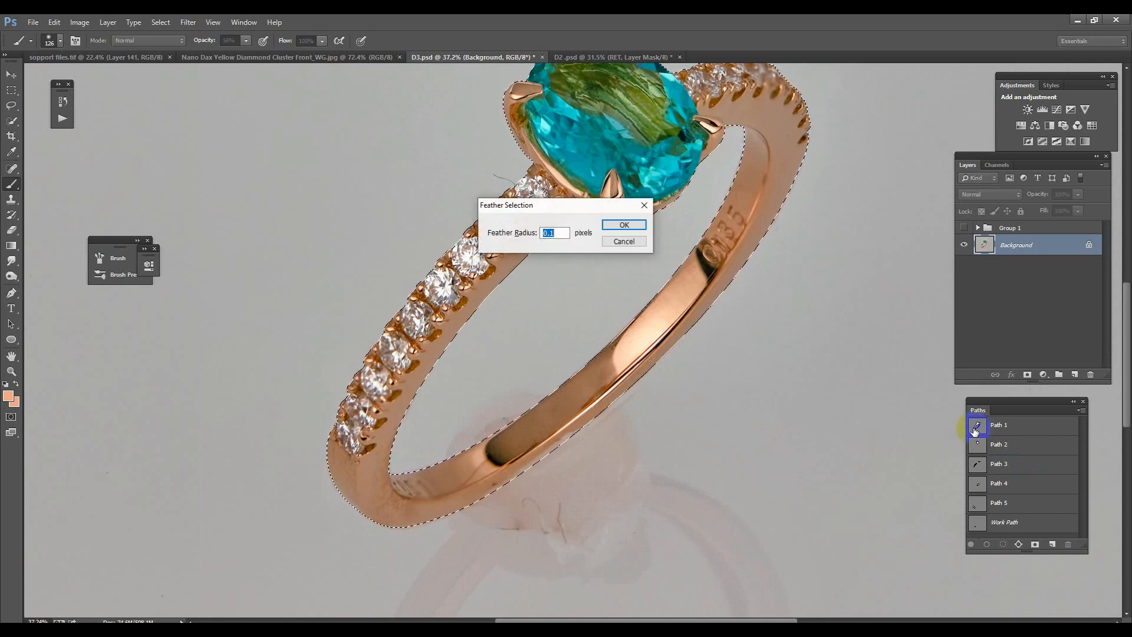
key(Return)
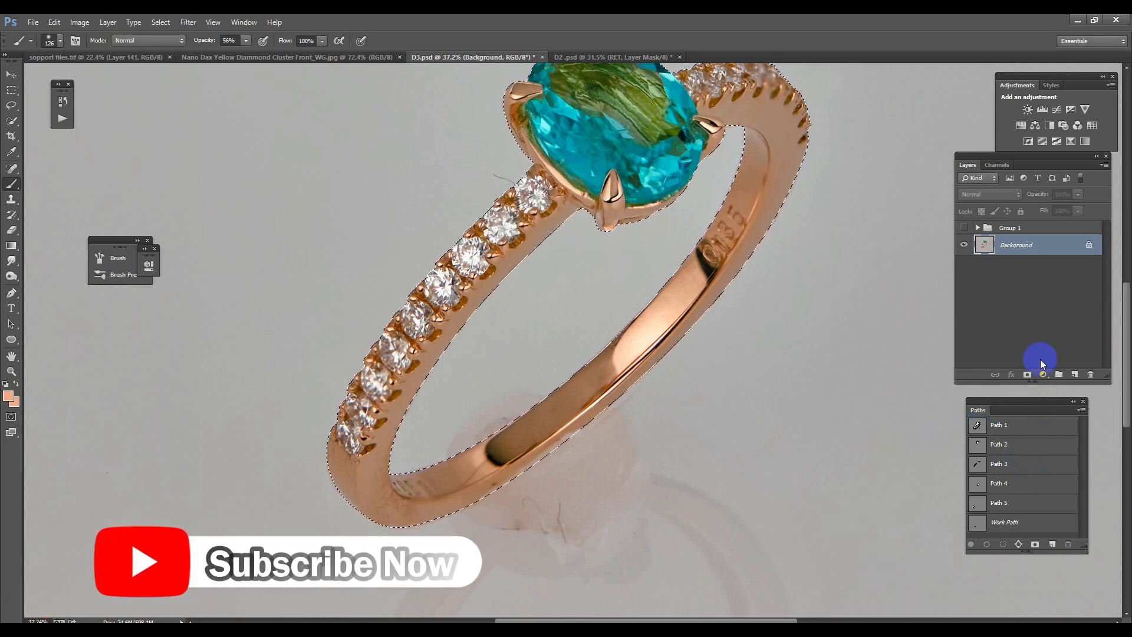
key(ctrl+j)
key(ctrl+j)
Fill Layer 16, beneath the ring cut-out, with white and save the document
click(1030, 268)
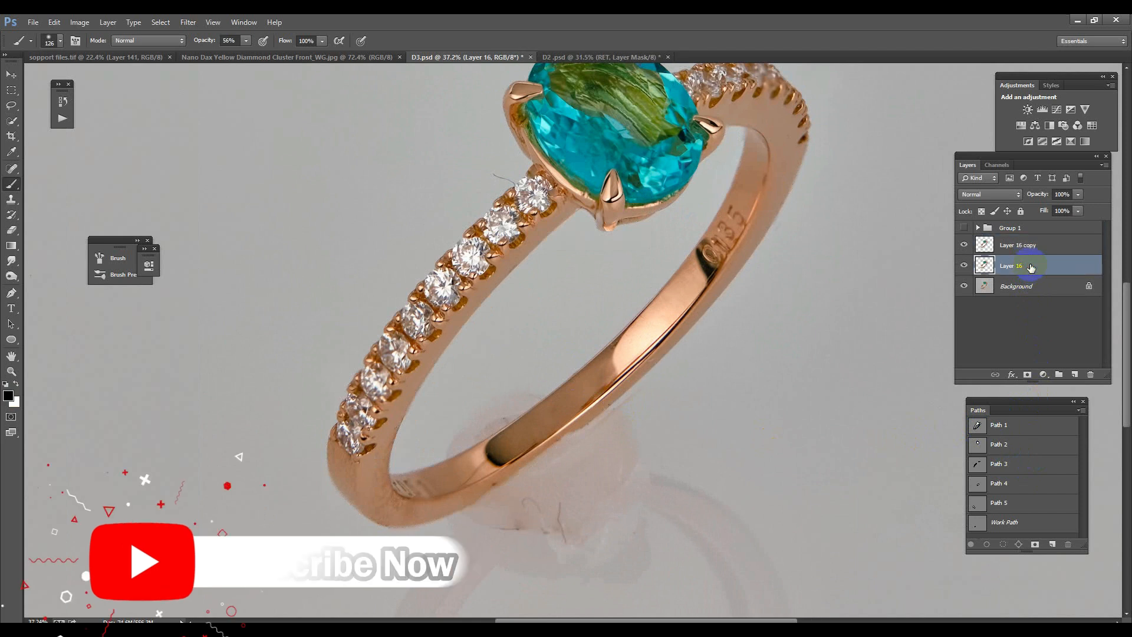
key(d)
key(ctrl+BackSpace)
key(ctrl+s)
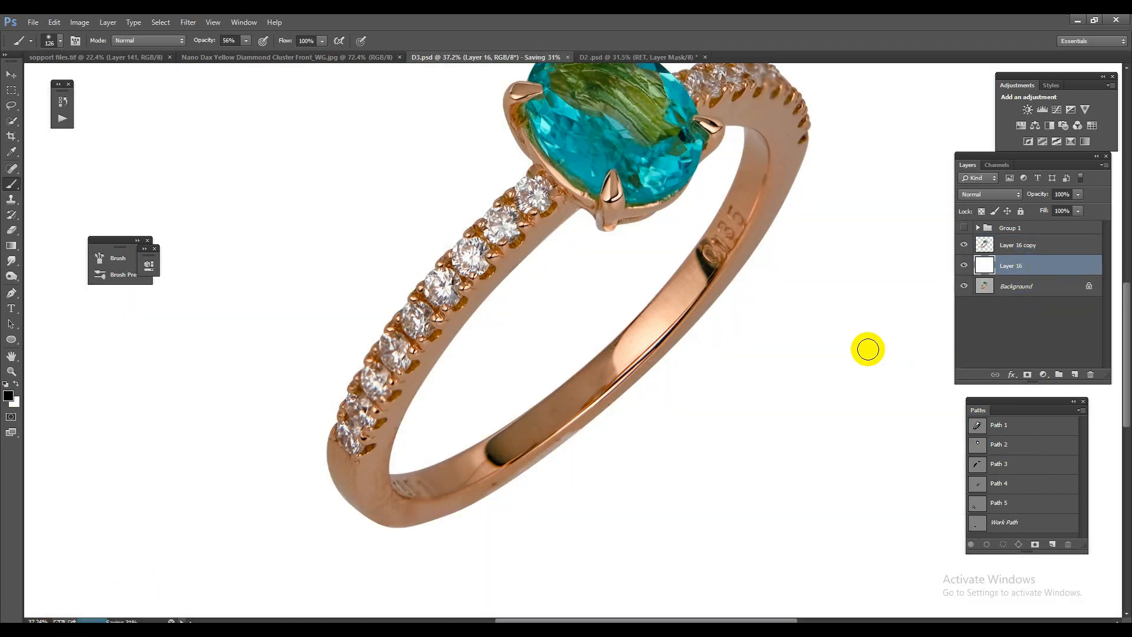
Copy the blue gemstone from Layer 16 copy onto a new layer using the Path 2 selection
ctrl+click(979, 463)
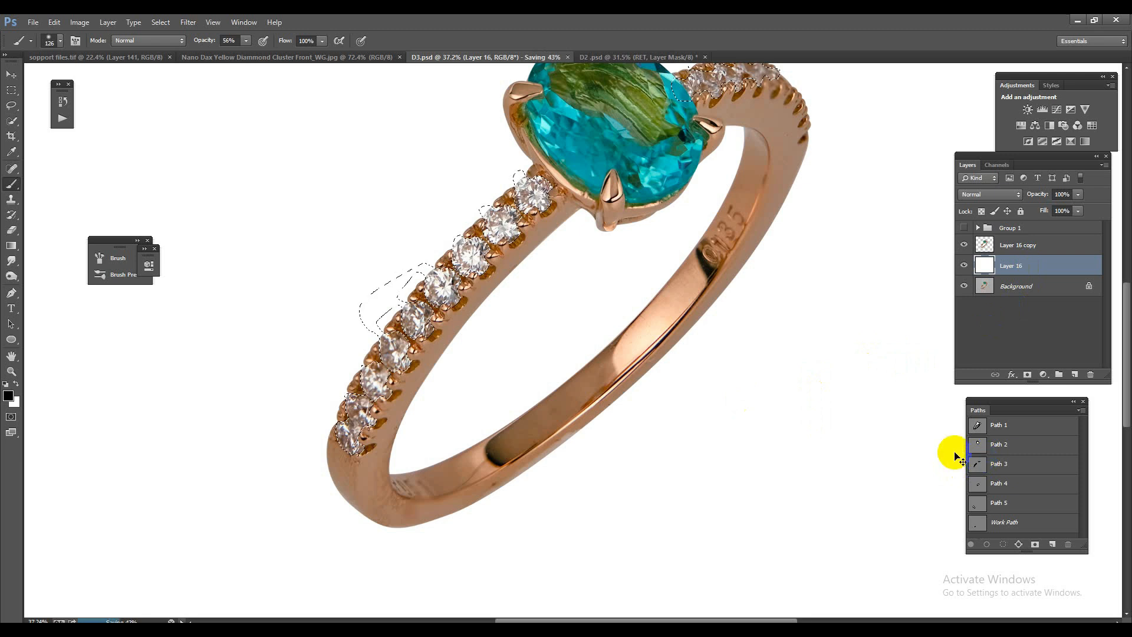
key(ctrl+0)
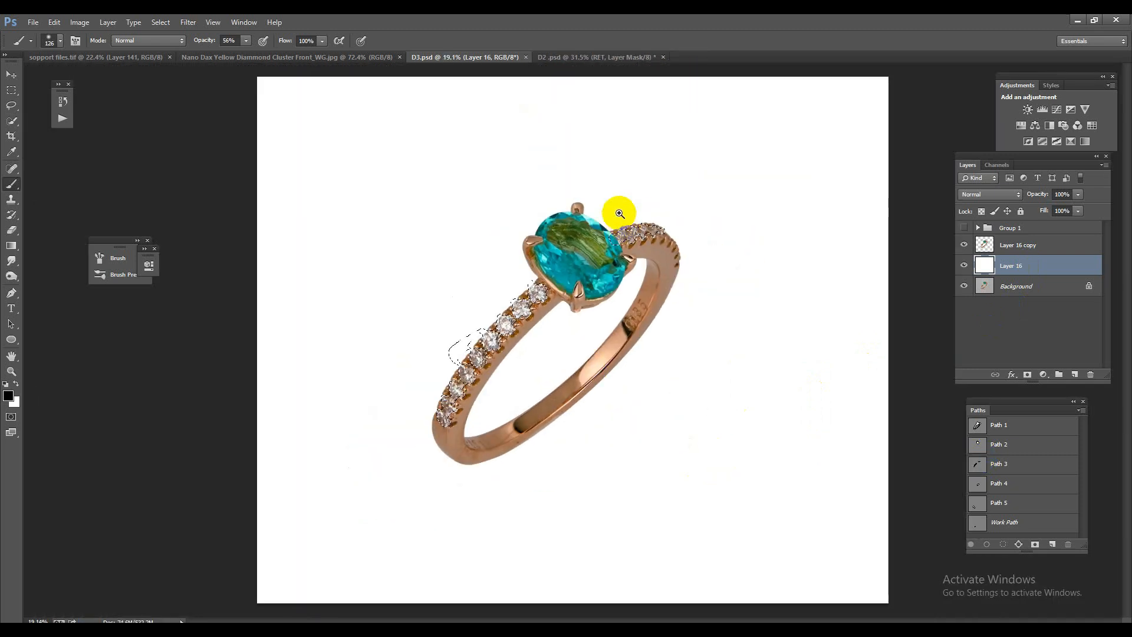
drag(640, 228, 706, 290)
ctrl+click(979, 445)
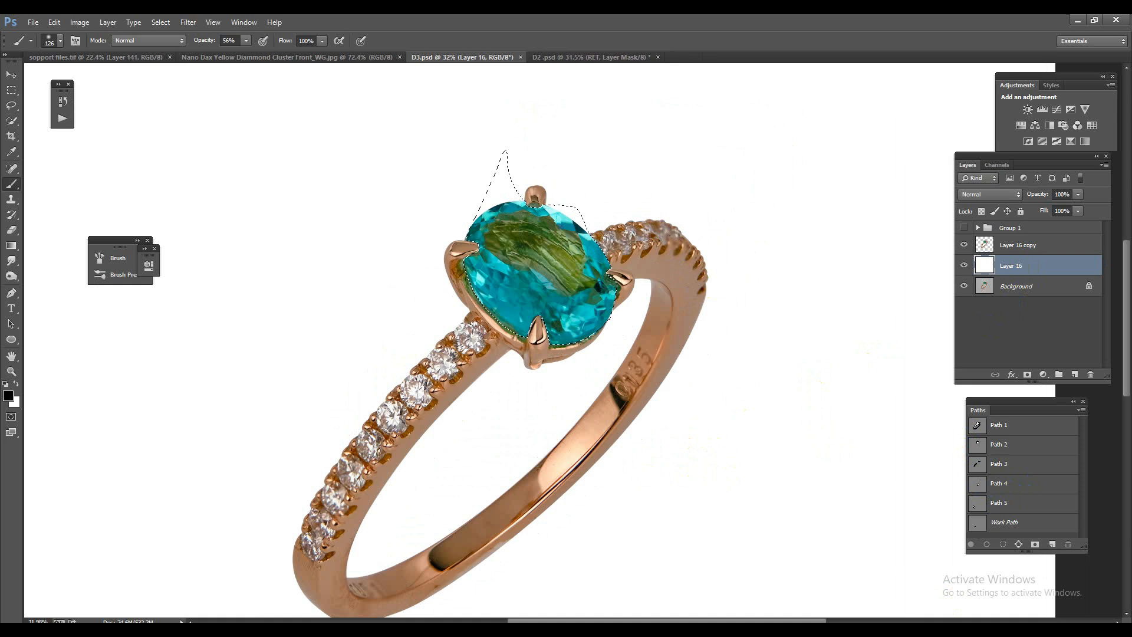
click(1023, 246)
key(ctrl+j)
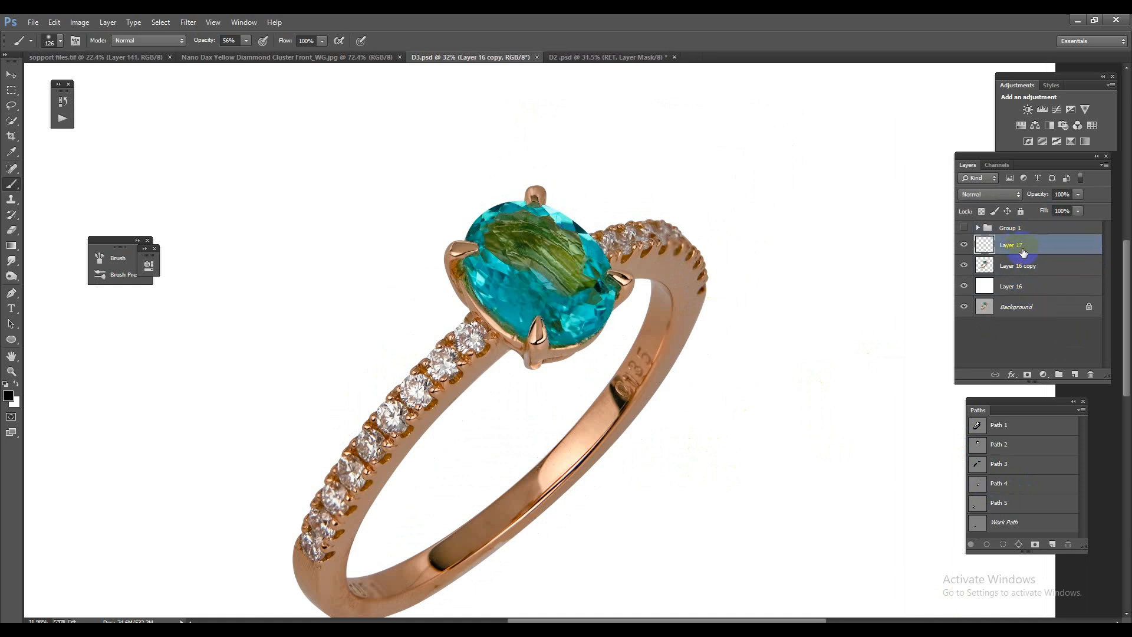
Apply the Camera Raw filter to the gemstone on Layer 17 with Clarity +10 and Contrast +25
drag(589, 270, 638, 298)
ctrl+click(984, 245)
key(ctrl+shift+a)
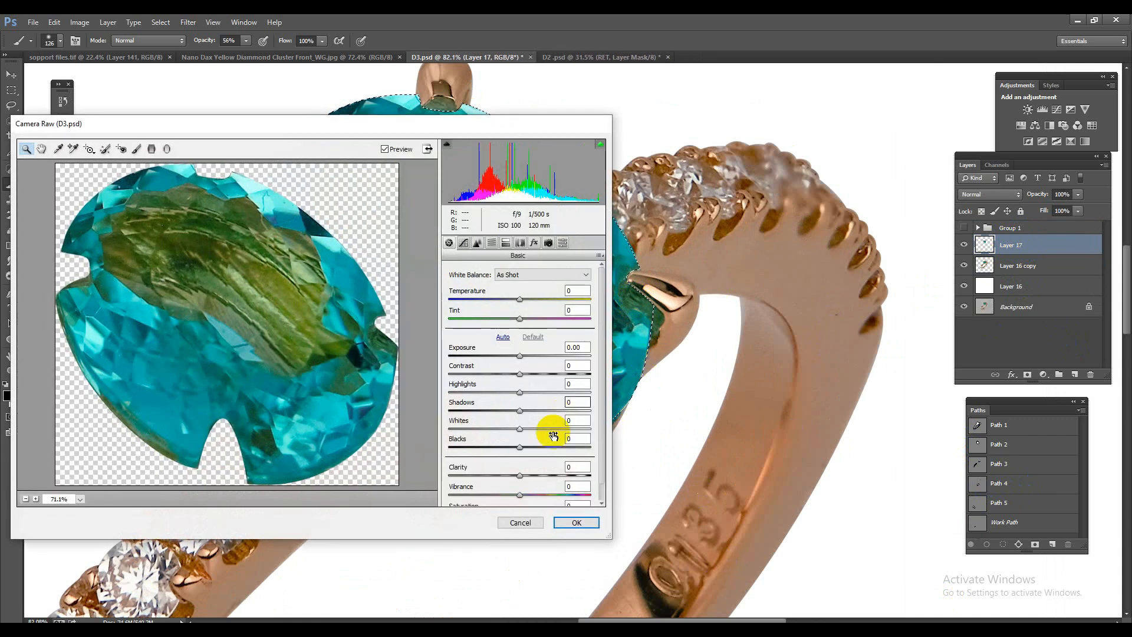
drag(522, 472, 526, 474)
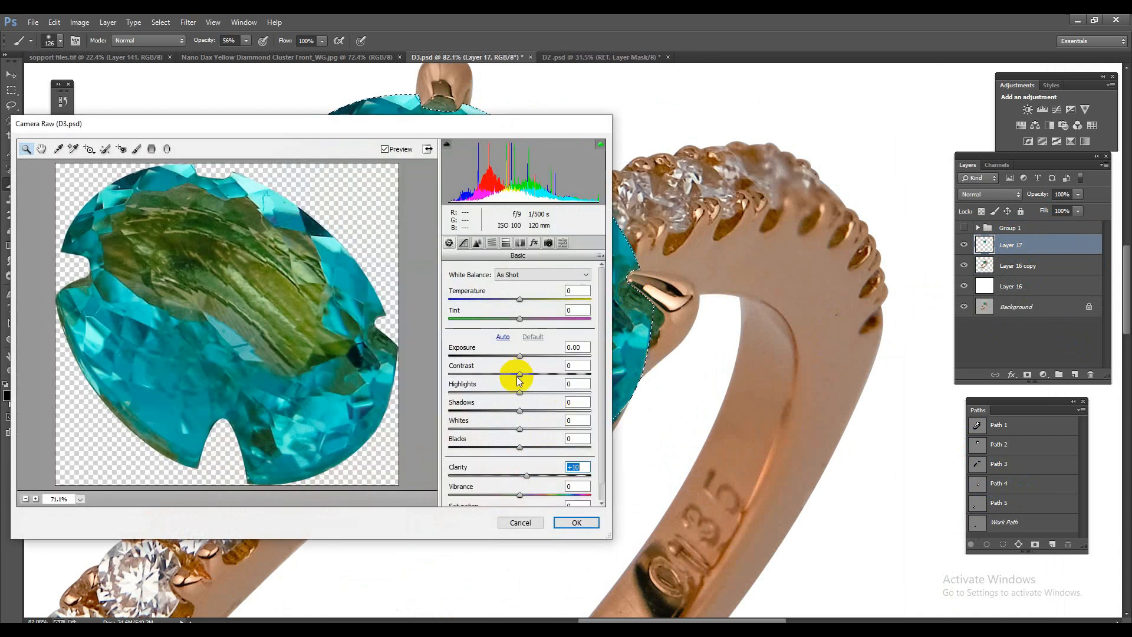
drag(519, 376, 536, 374)
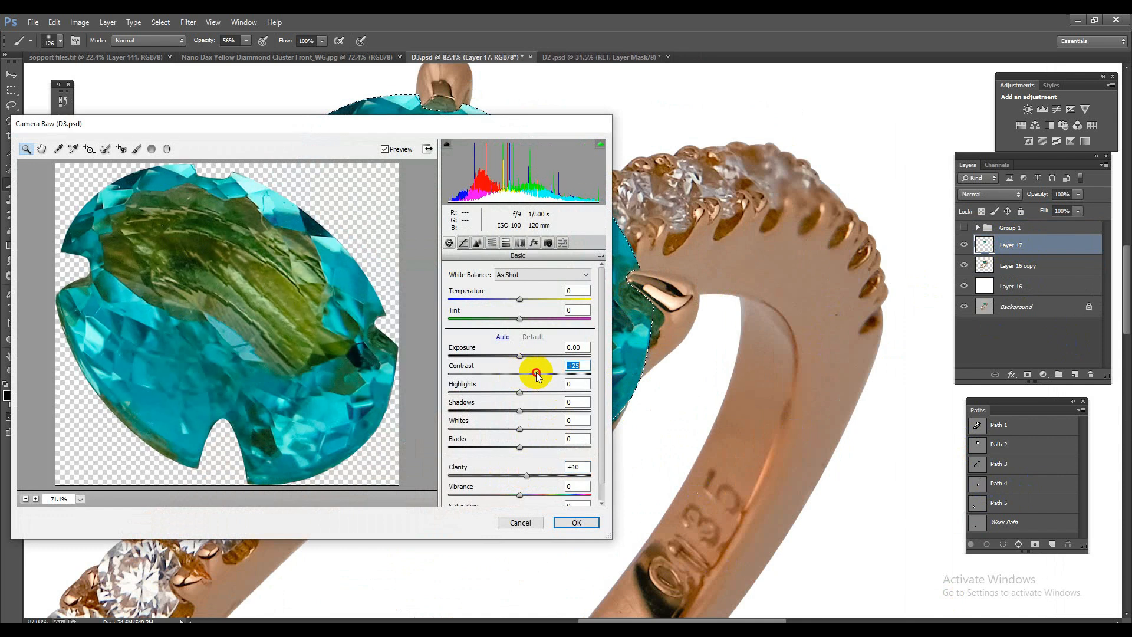
click(577, 523)
Examine the areas outlined by Path 4, Path 5, the Work Path and Path 2 as selections, and clear the selection
scroll(645, 400, down, 3)
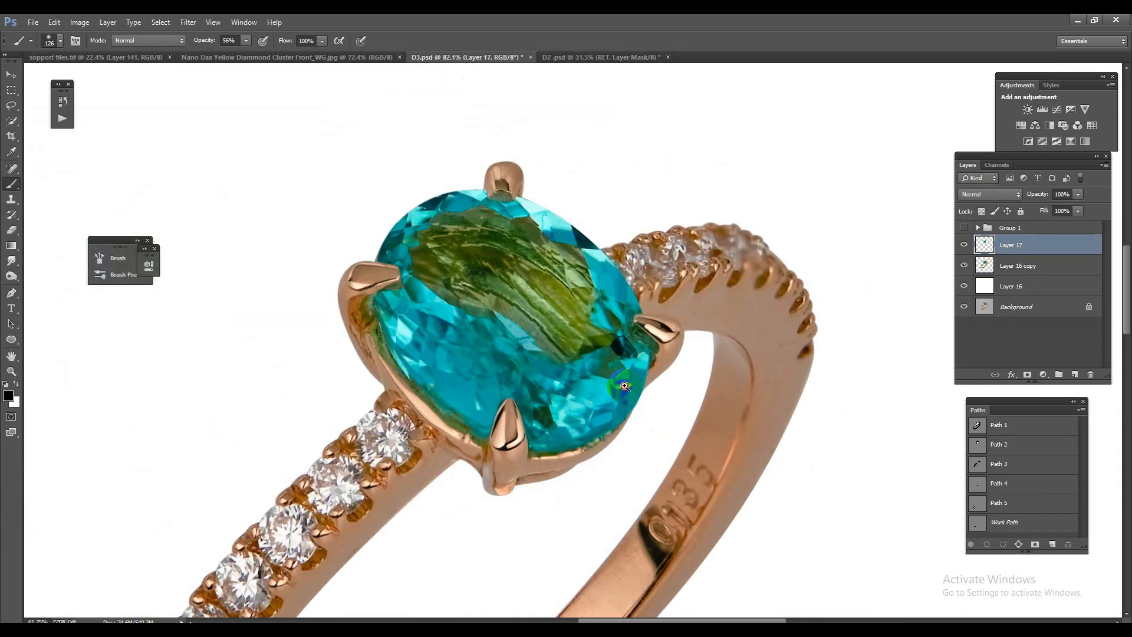
scroll(662, 392, up, 2)
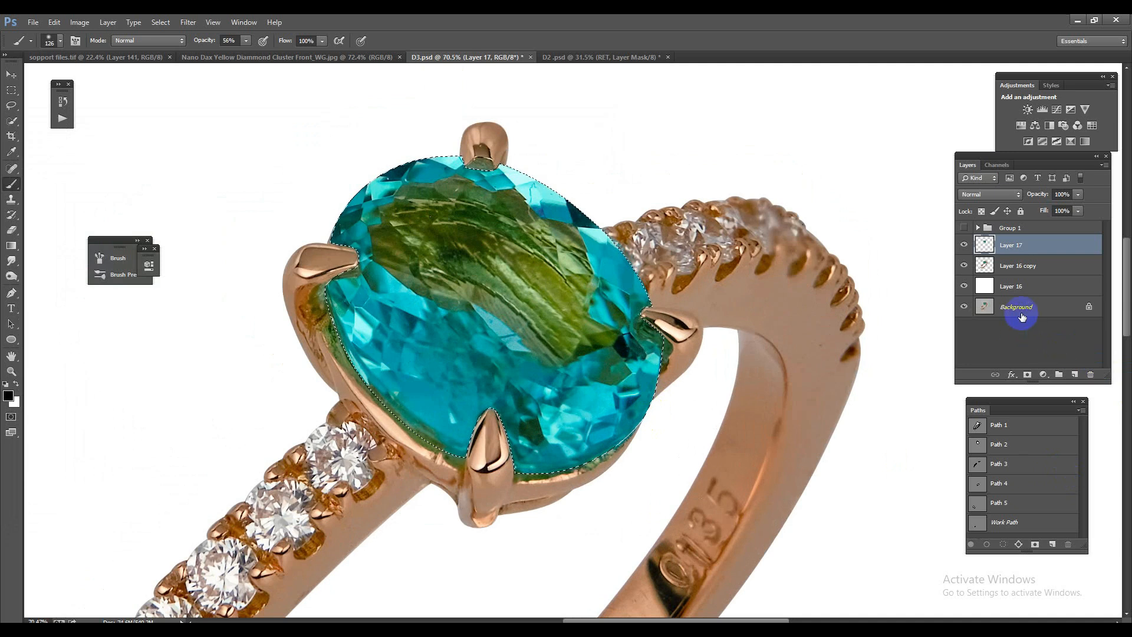
ctrl+click(978, 485)
ctrl+click(981, 502)
ctrl+click(980, 504)
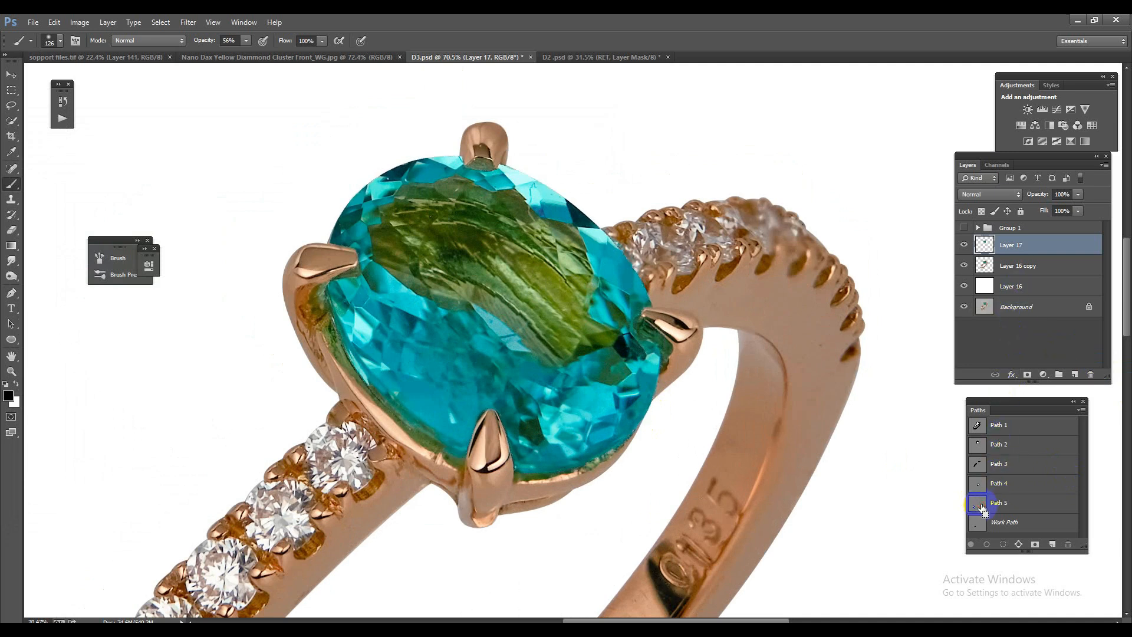
scroll(871, 455, down, 2)
ctrl+click(977, 524)
scroll(680, 402, down, 4)
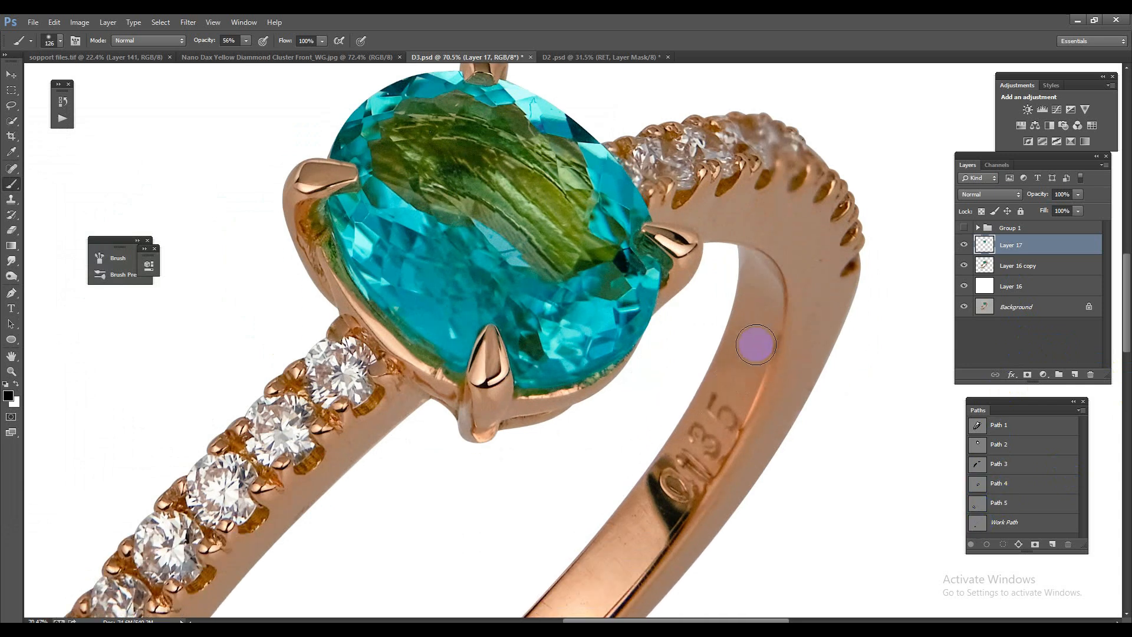
drag(756, 344, 663, 335)
drag(660, 412, 708, 427)
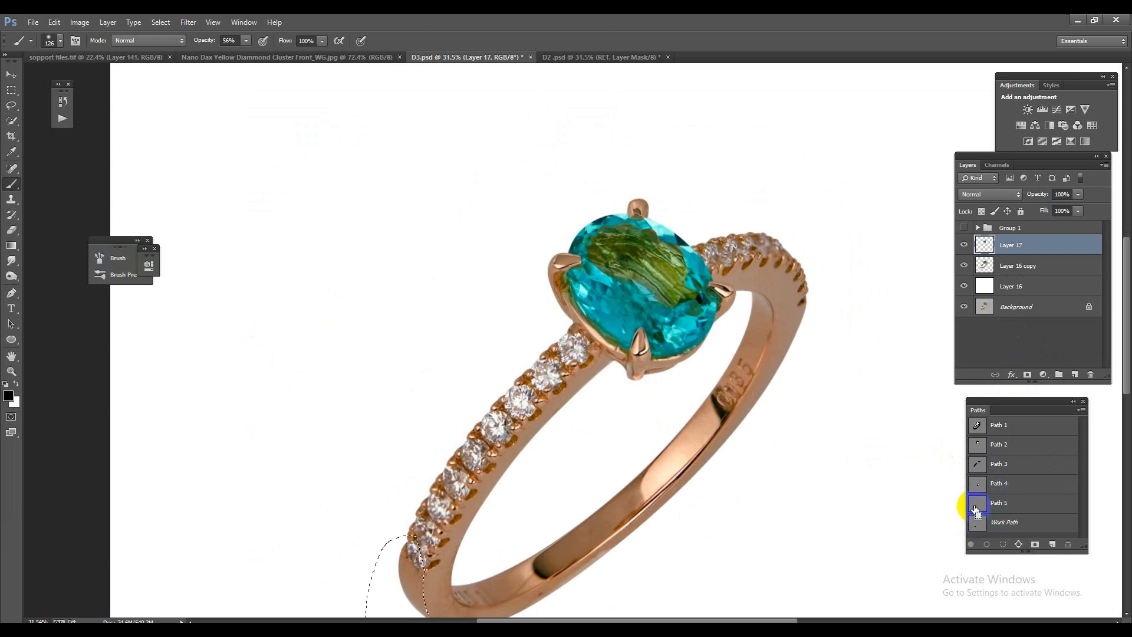
ctrl+click(978, 450)
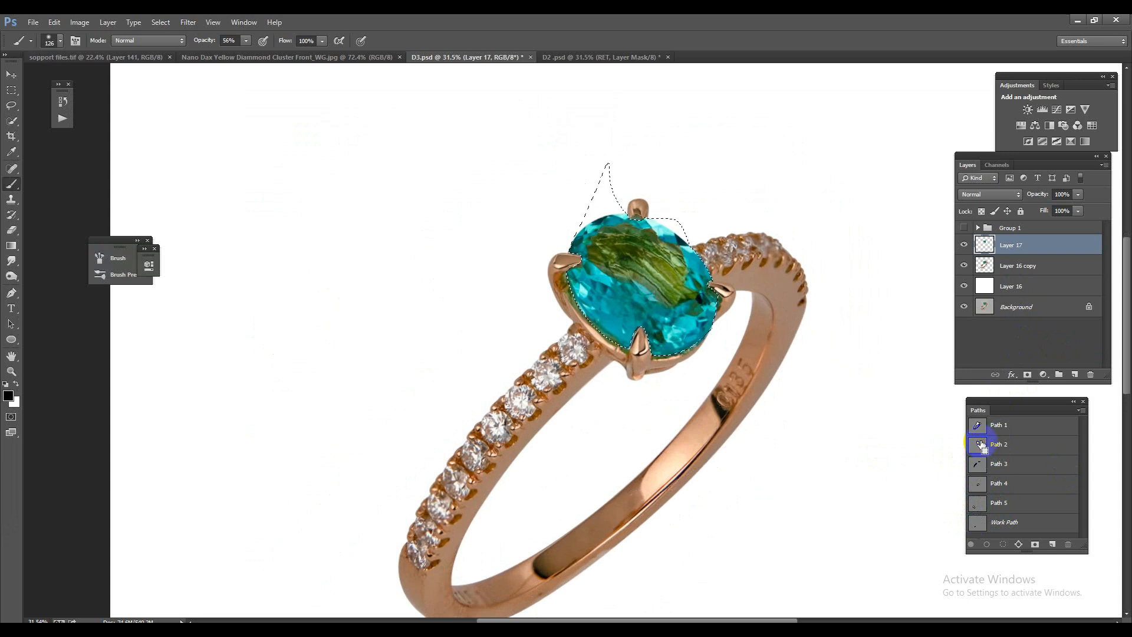
key(ctrl+d)
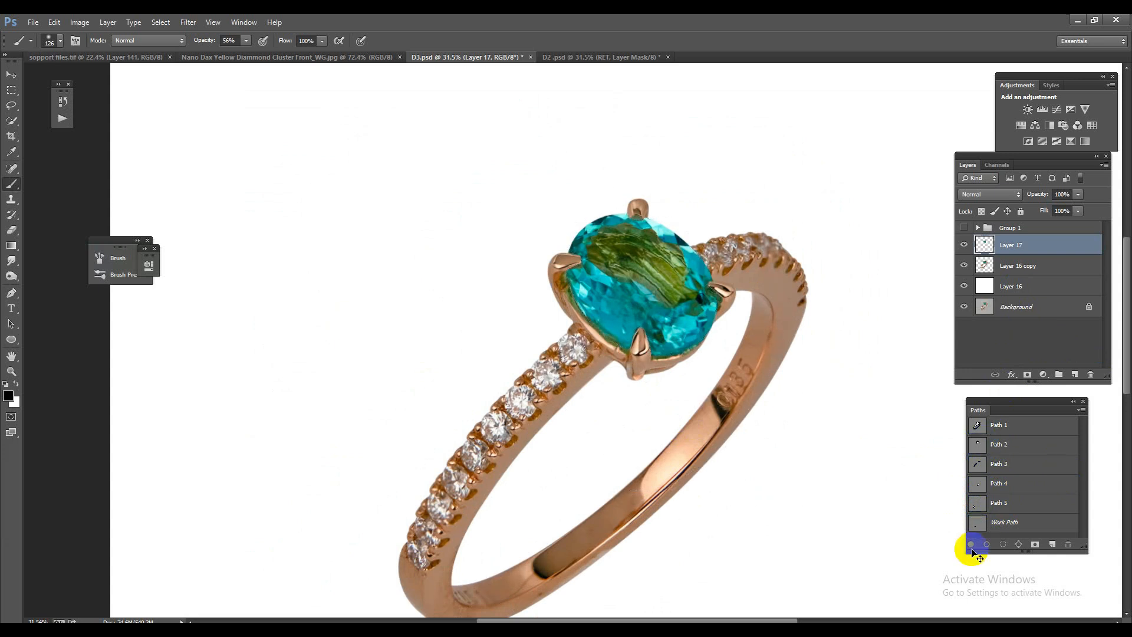
Start a Pen tool path along the upper edge of the green reflection inside the gemstone
click(11, 293)
drag(654, 240, 703, 257)
click(724, 248)
click(688, 244)
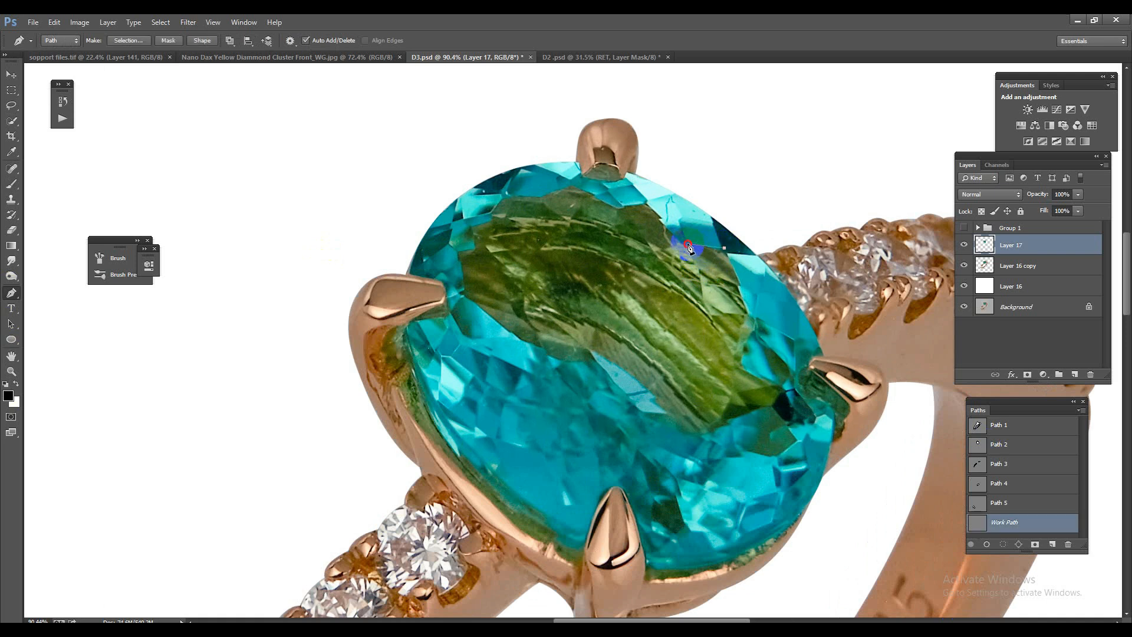
click(660, 217)
click(620, 207)
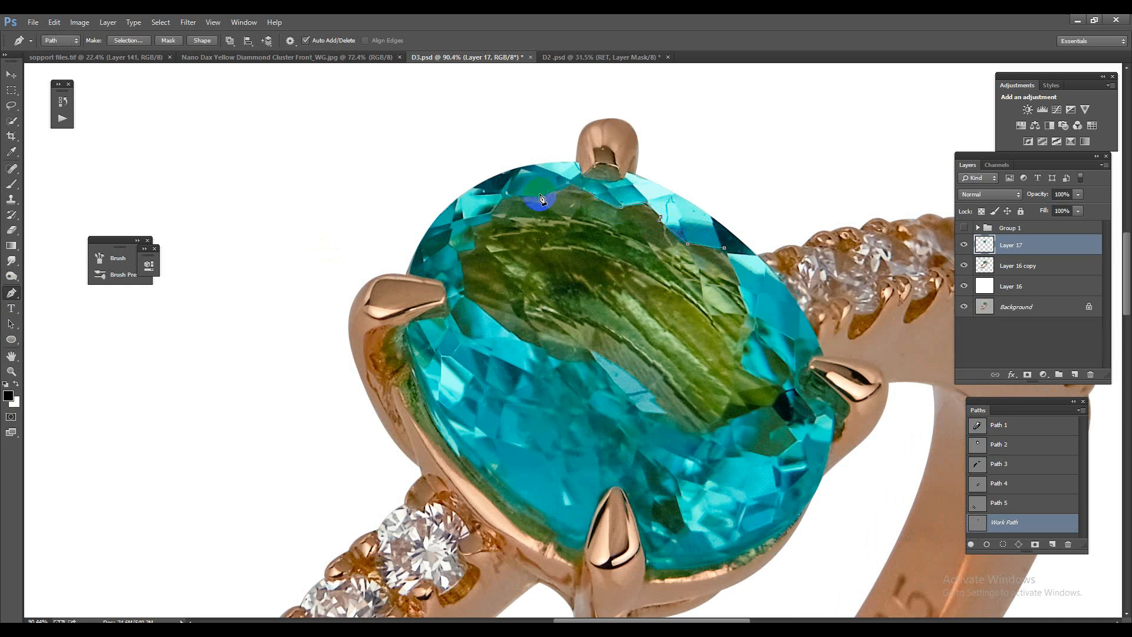
click(506, 195)
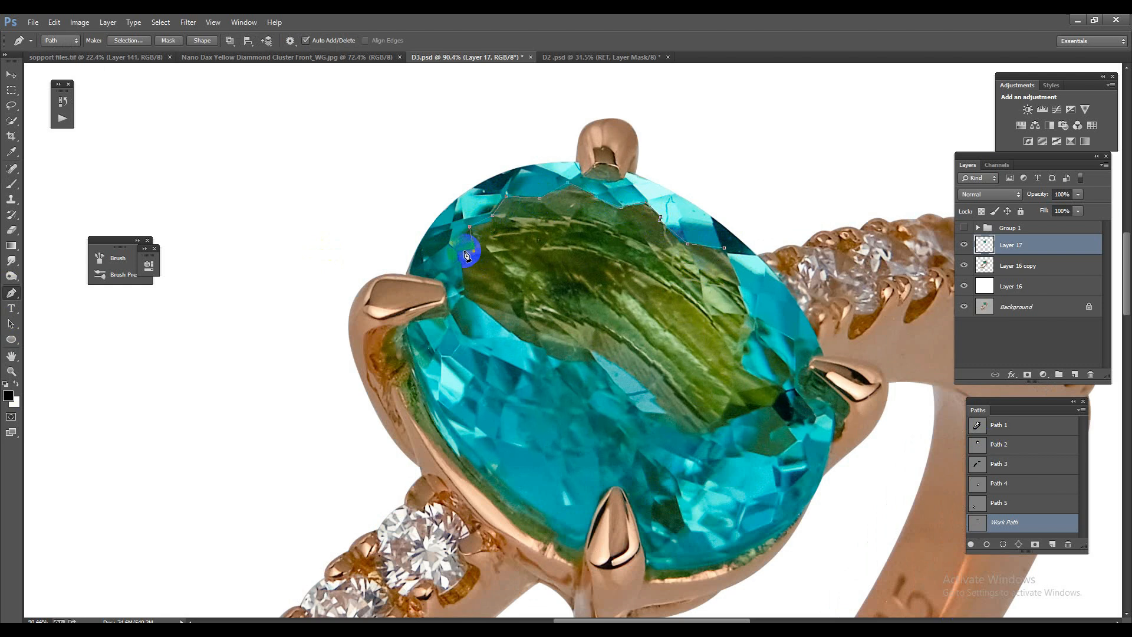
Continue the path down the left side and along the lower edge of the green reflection
click(467, 289)
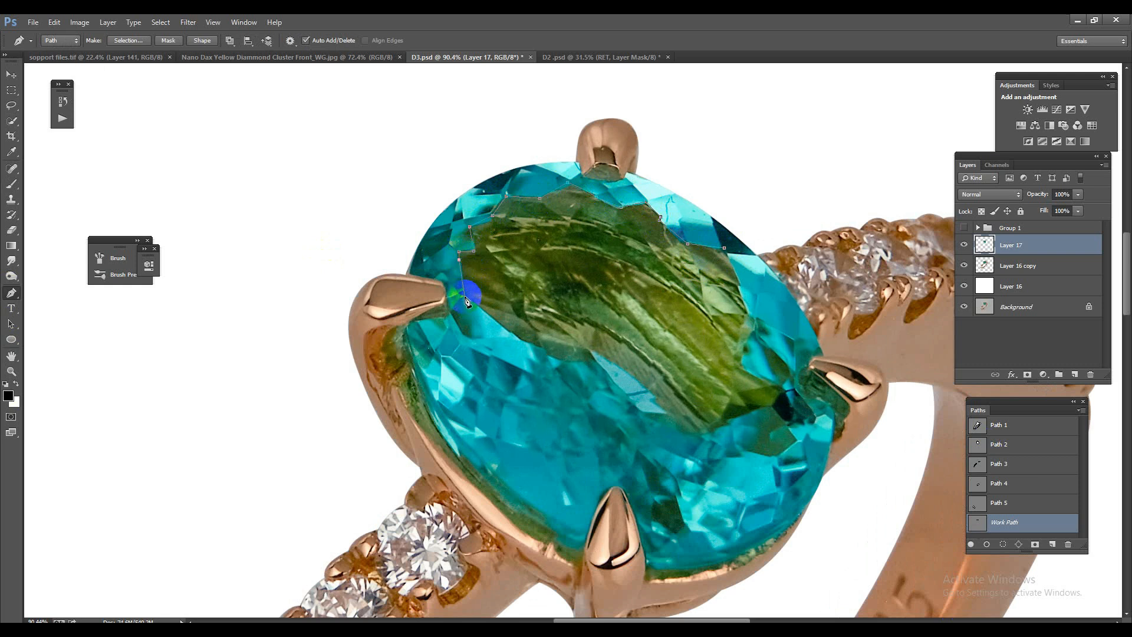
click(520, 348)
drag(511, 336, 522, 348)
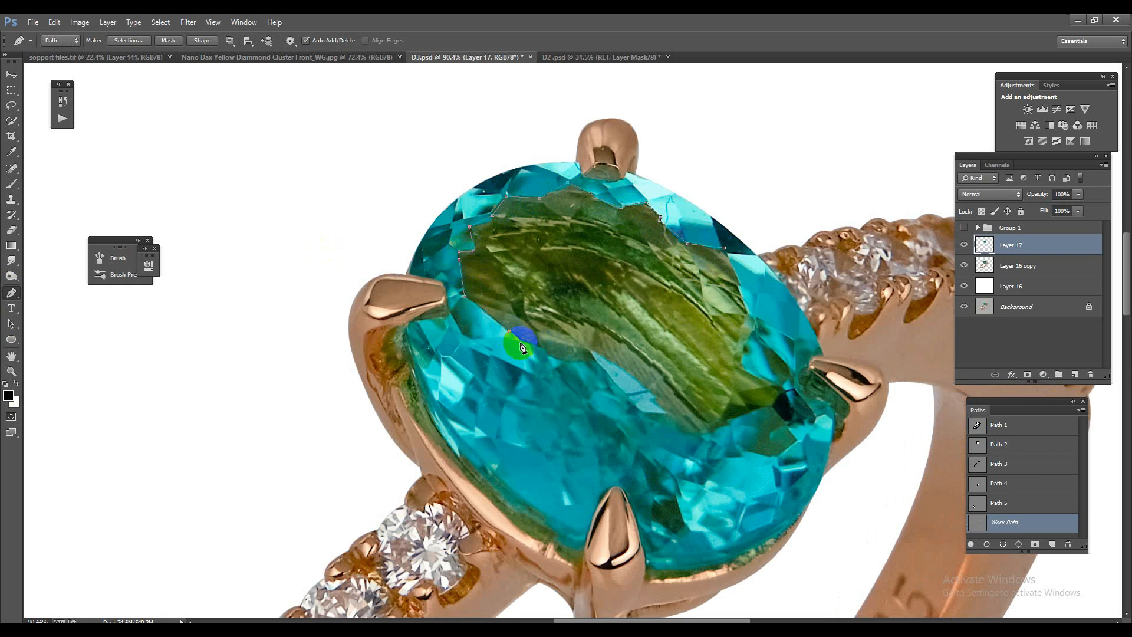
click(546, 349)
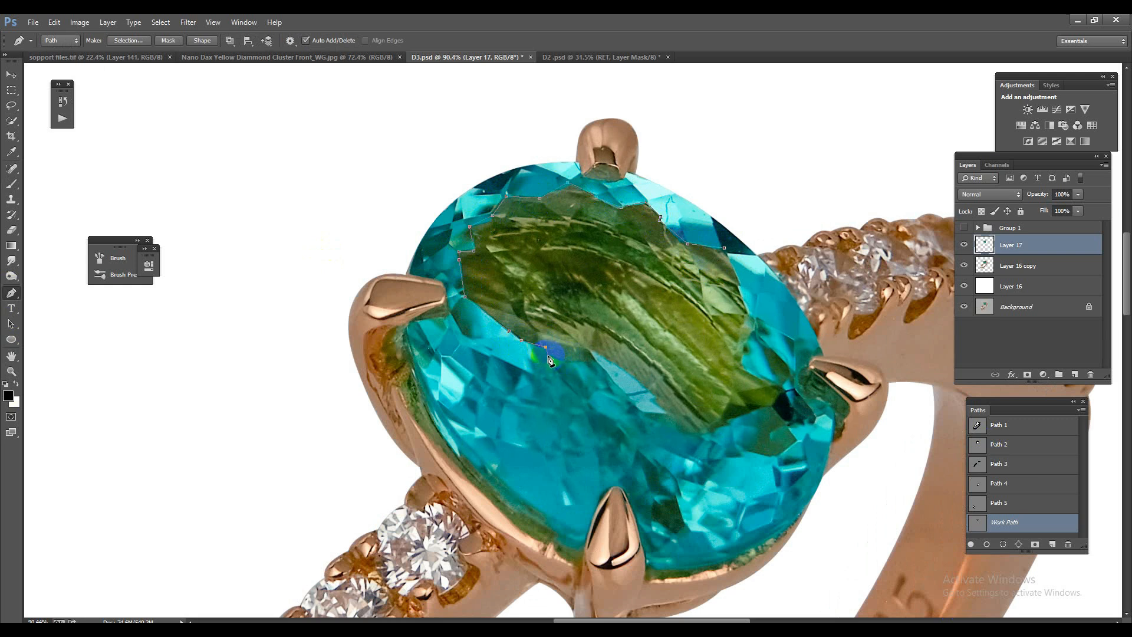
click(593, 363)
click(655, 398)
click(682, 430)
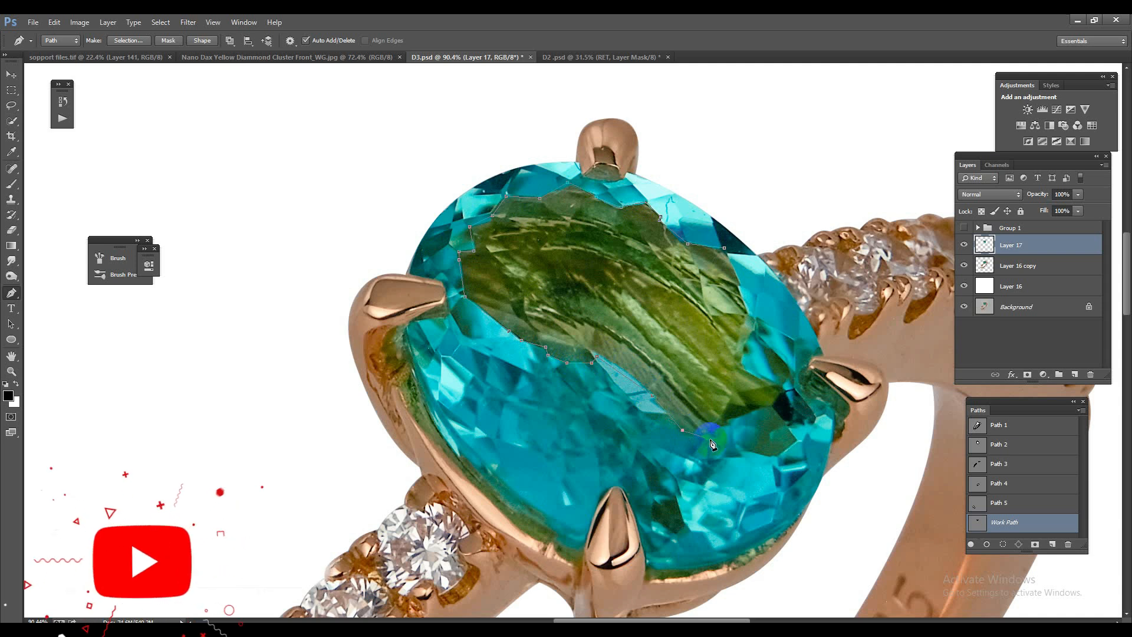
Trace around the lower-right tip and right edge of the green reflection, close the path and convert it to a selection
click(744, 416)
click(774, 467)
key(ctrl+z)
click(741, 454)
click(776, 456)
click(799, 444)
click(780, 417)
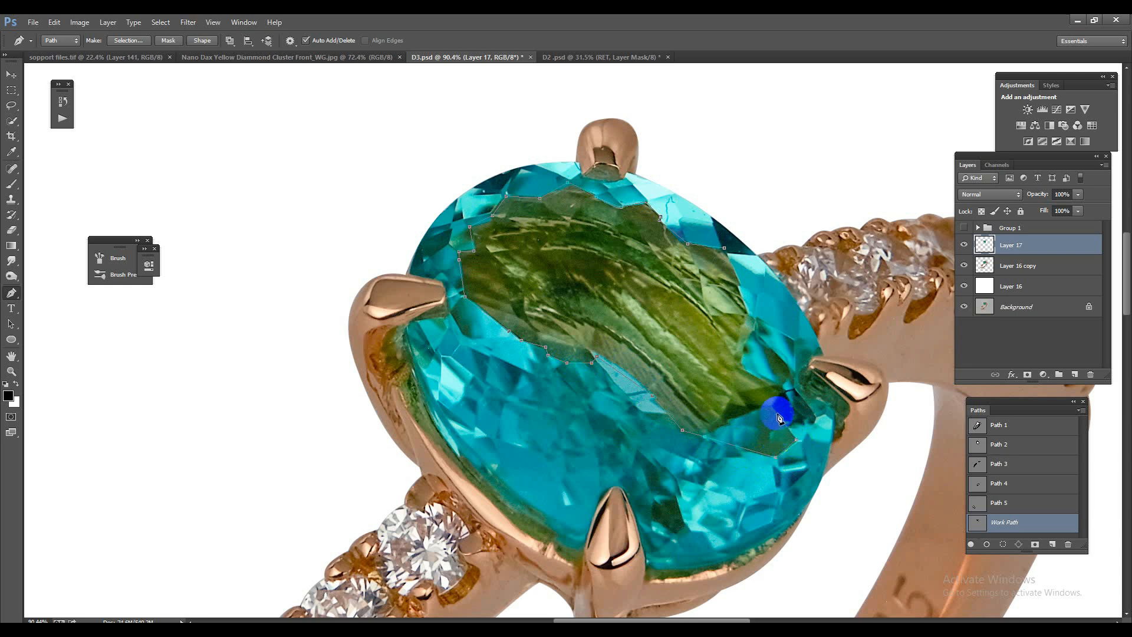
click(782, 390)
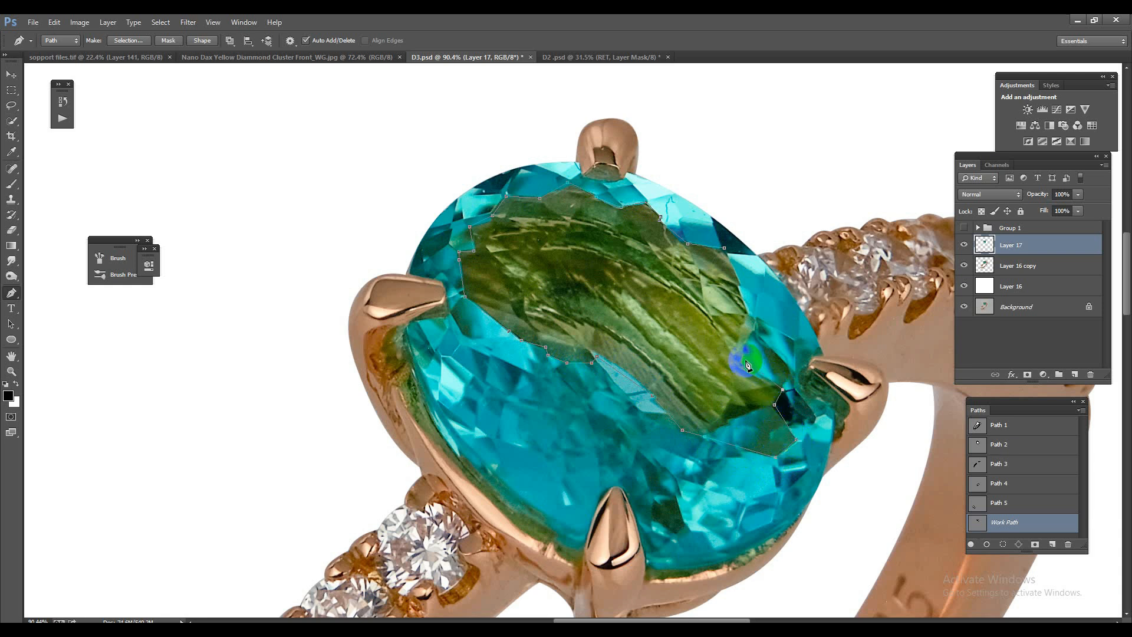
click(747, 306)
click(726, 250)
key(ctrl+Return)
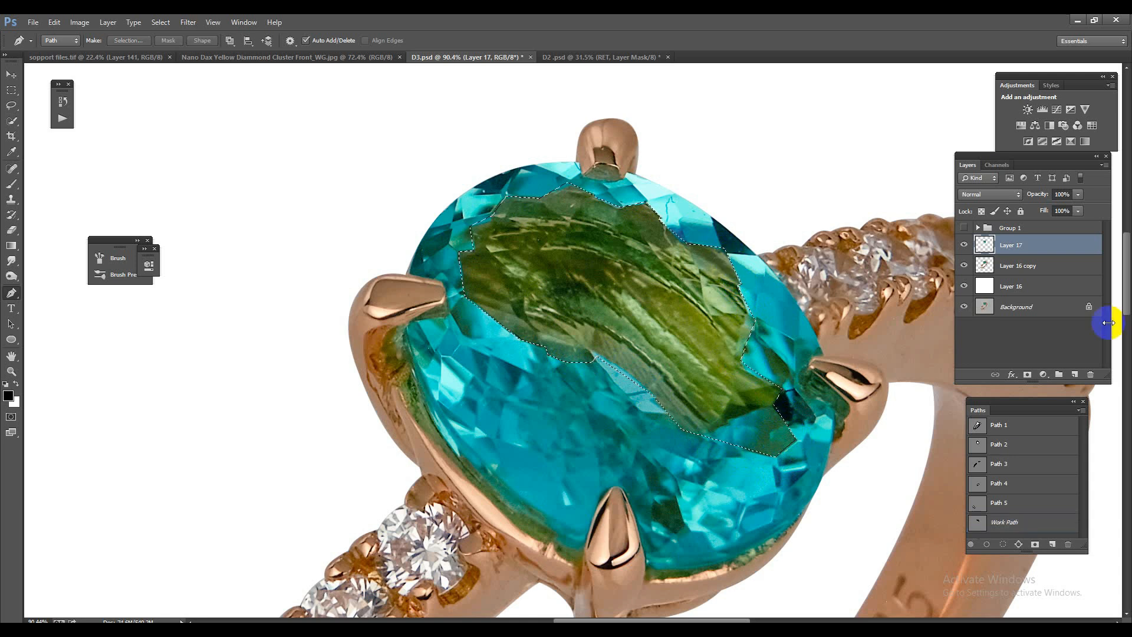
Copy the green reflection onto its own layer and fill its outline on another new layer with teal sampled from the gemstone
key(ctrl+j)
ctrl+click(983, 246)
click(11, 185)
click(53, 182)
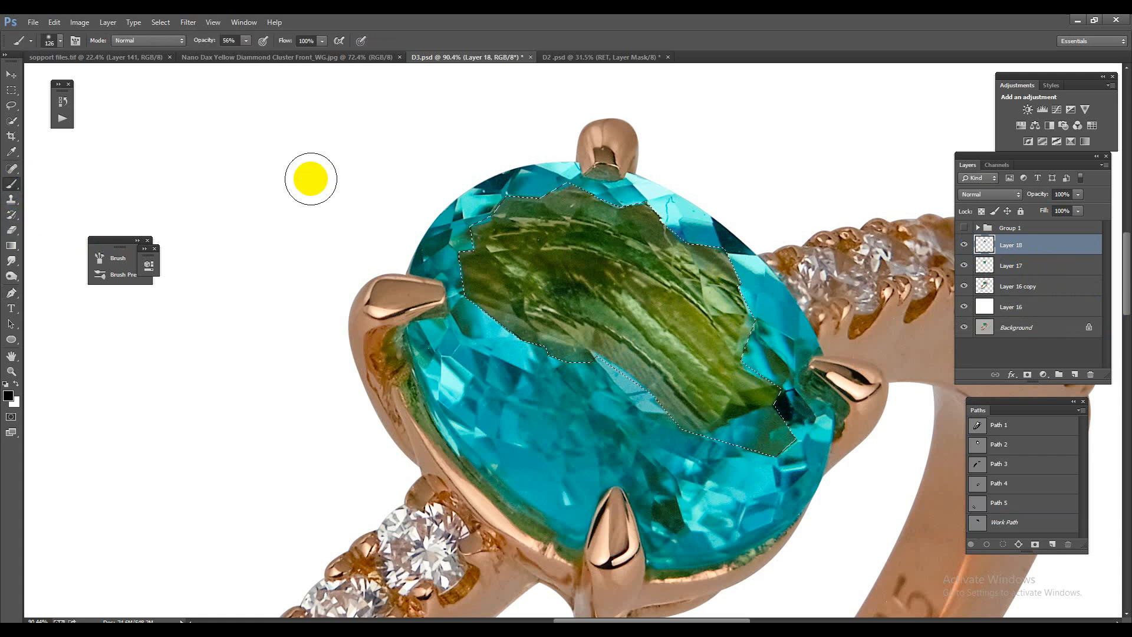
alt+click(540, 178)
drag(889, 243, 996, 250)
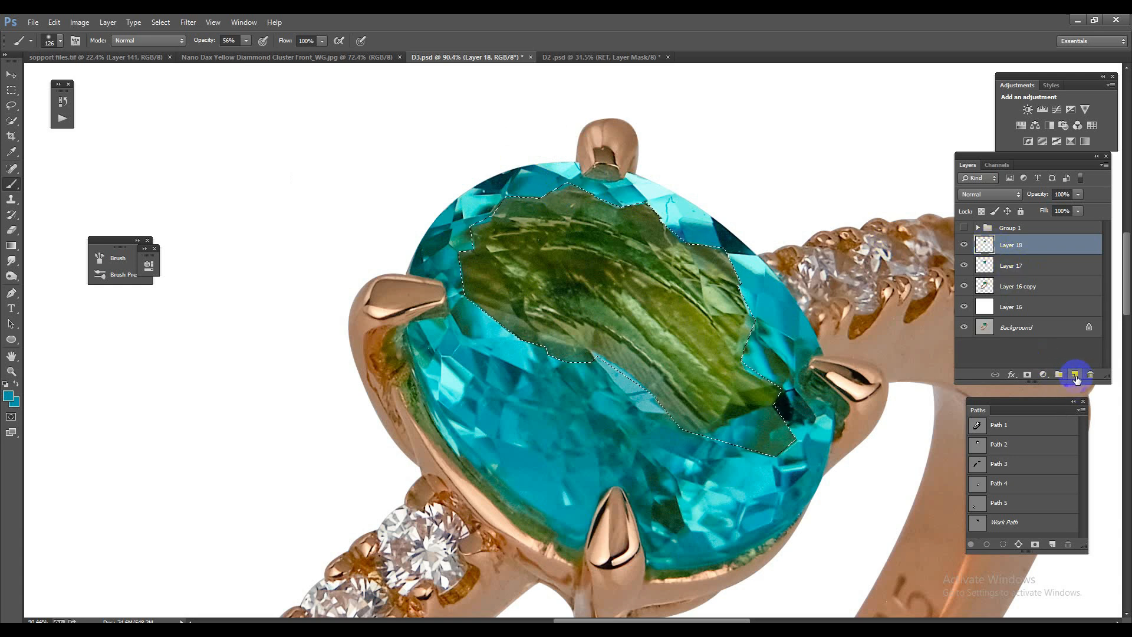
click(1075, 375)
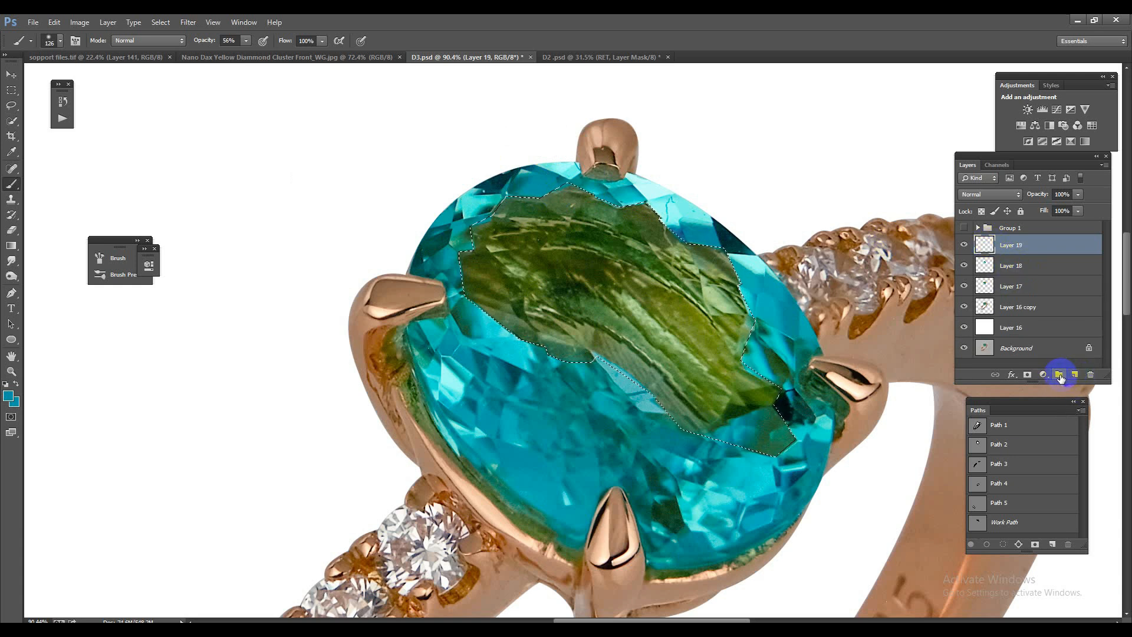
key(alt+BackSpace)
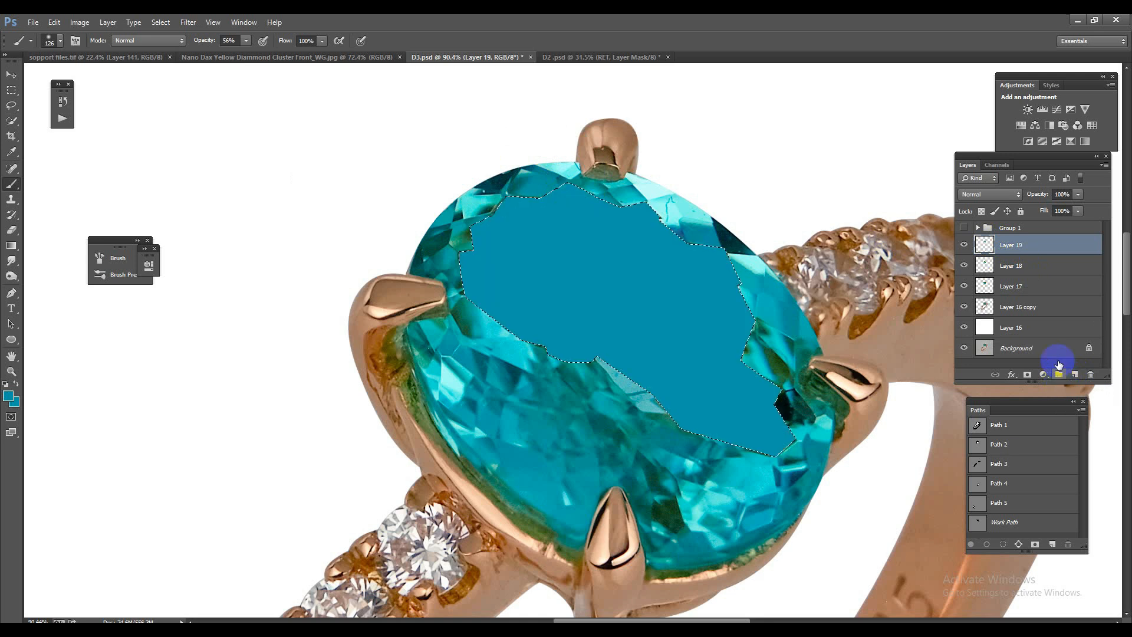
Set the teal fill layer's blend mode to Color, reduce its fill to about 60% and merge it into the reflection layer
click(1011, 195)
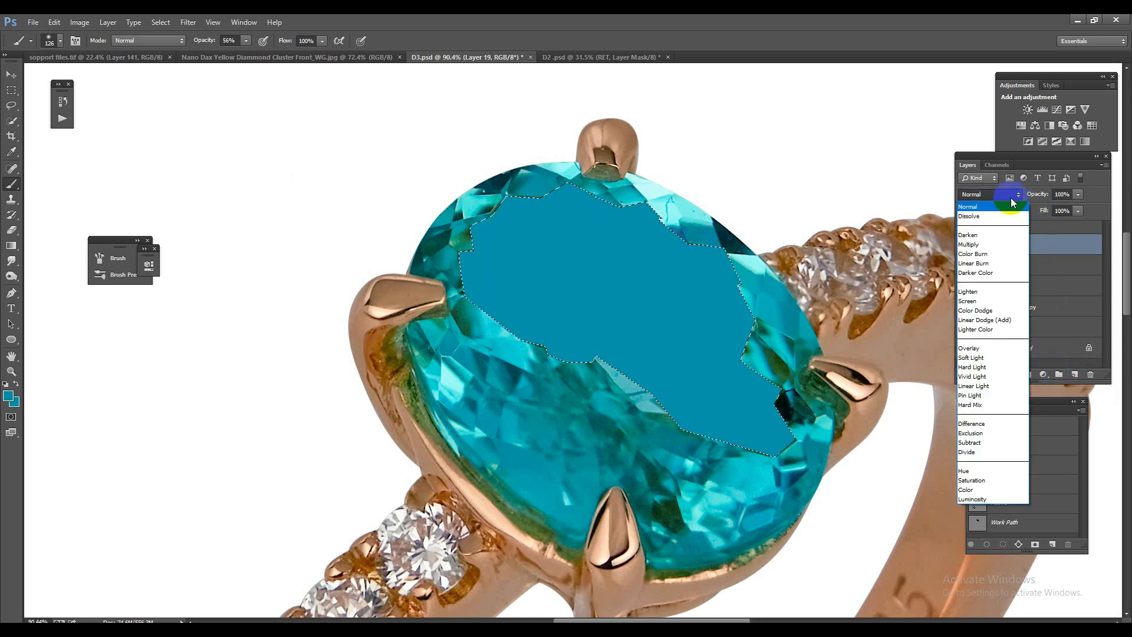
click(975, 490)
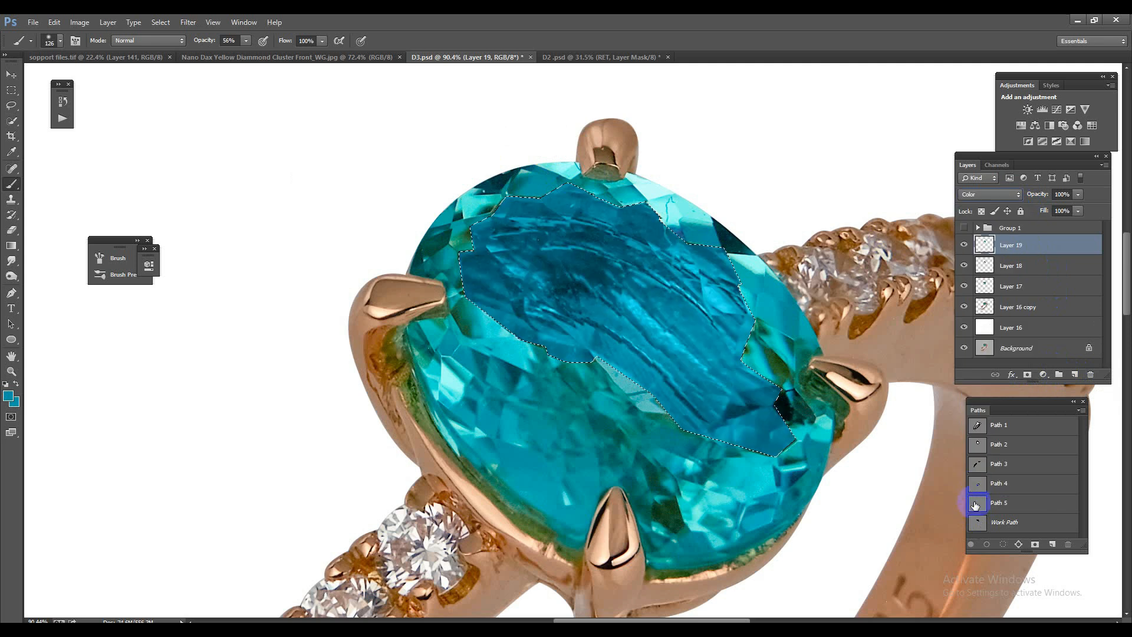
mouse_move(1078, 211)
mouse_down()
mouse_move(1049, 222)
mouse_move(1074, 225)
mouse_up()
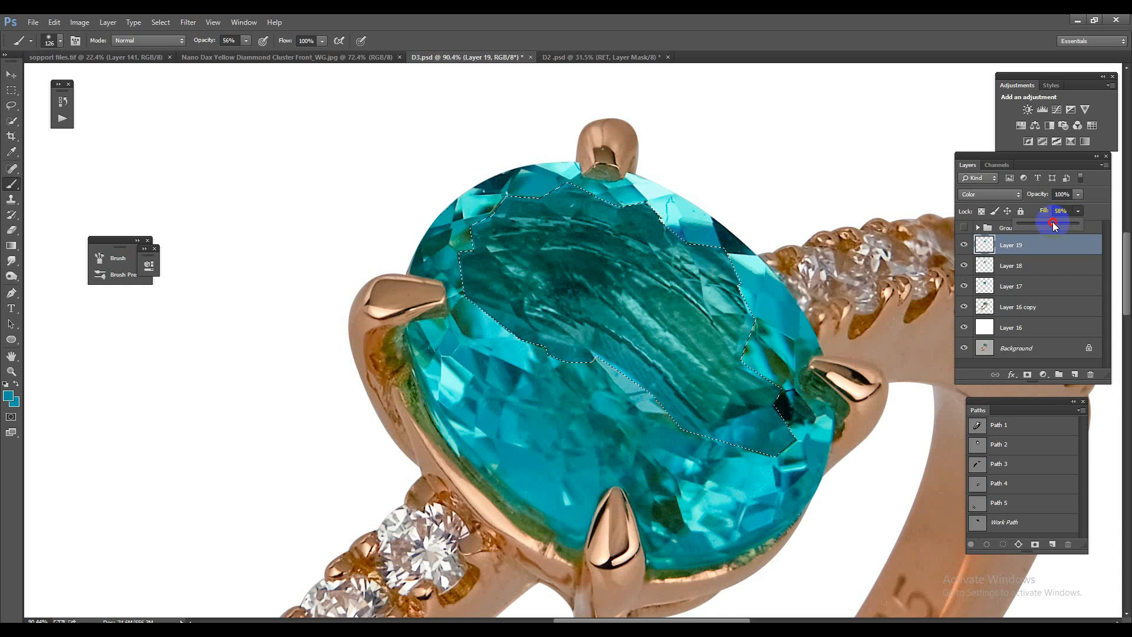
drag(1049, 225, 1056, 226)
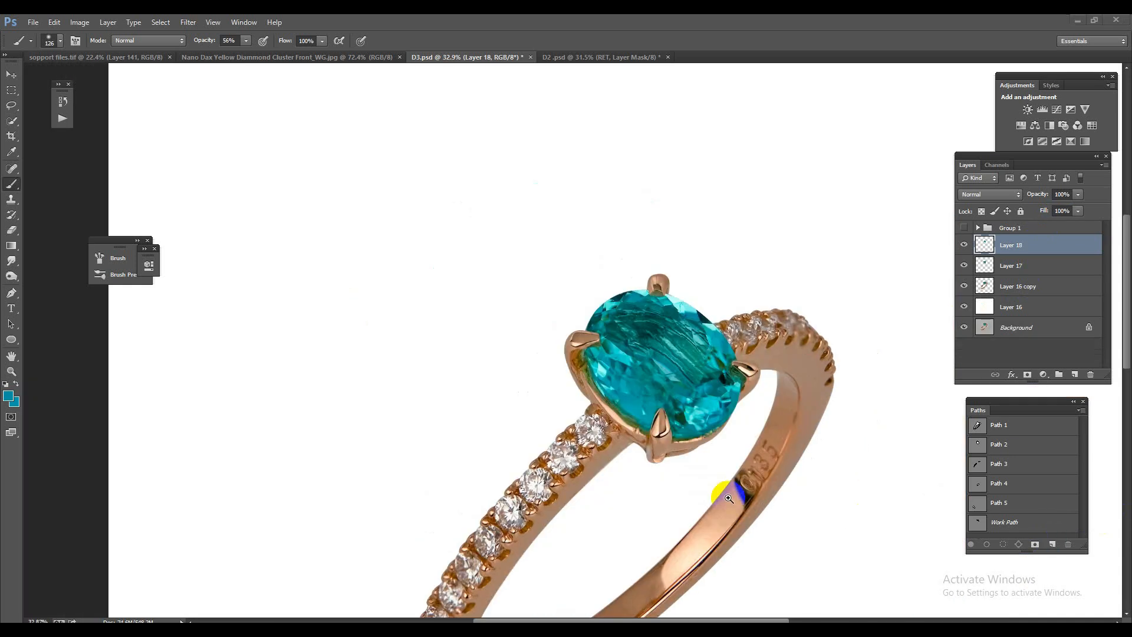
scroll(713, 401, down, 2)
scroll(713, 402, up, 2)
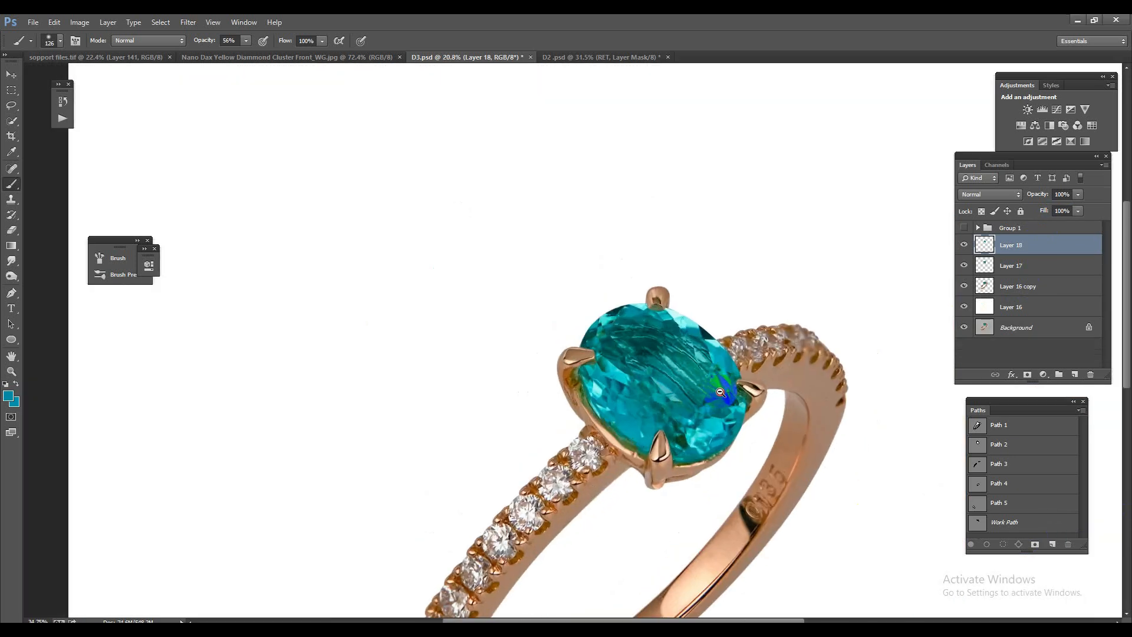
Lighten the reflection layer with Camera Raw, setting Blacks to +31 and Shadows to about +42
key(ctrl+shift+a)
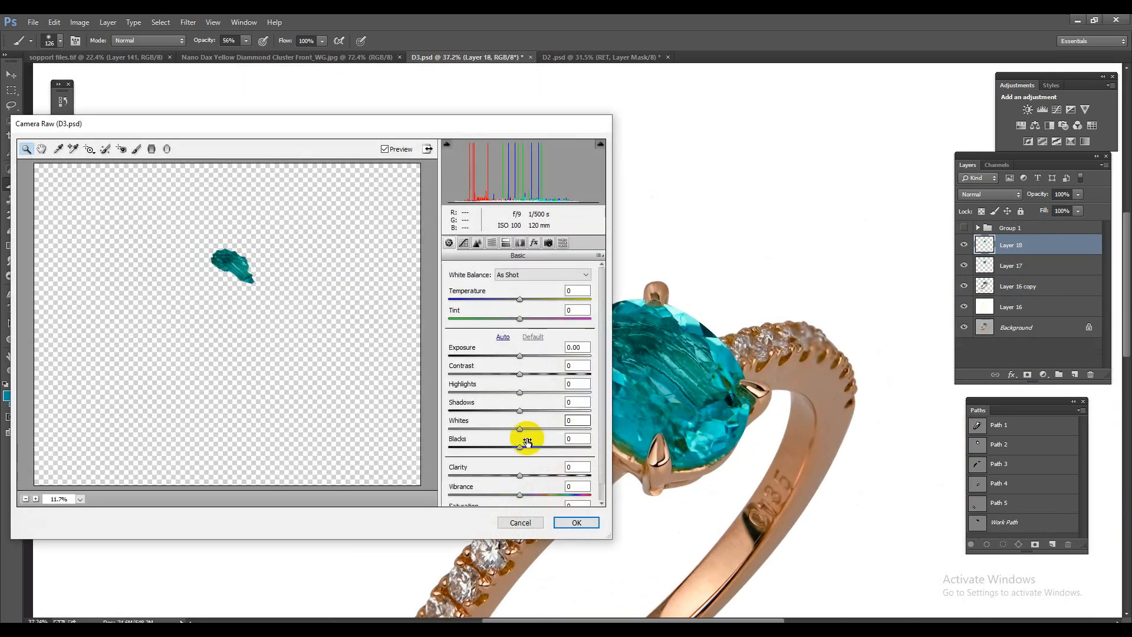
drag(519, 447, 533, 411)
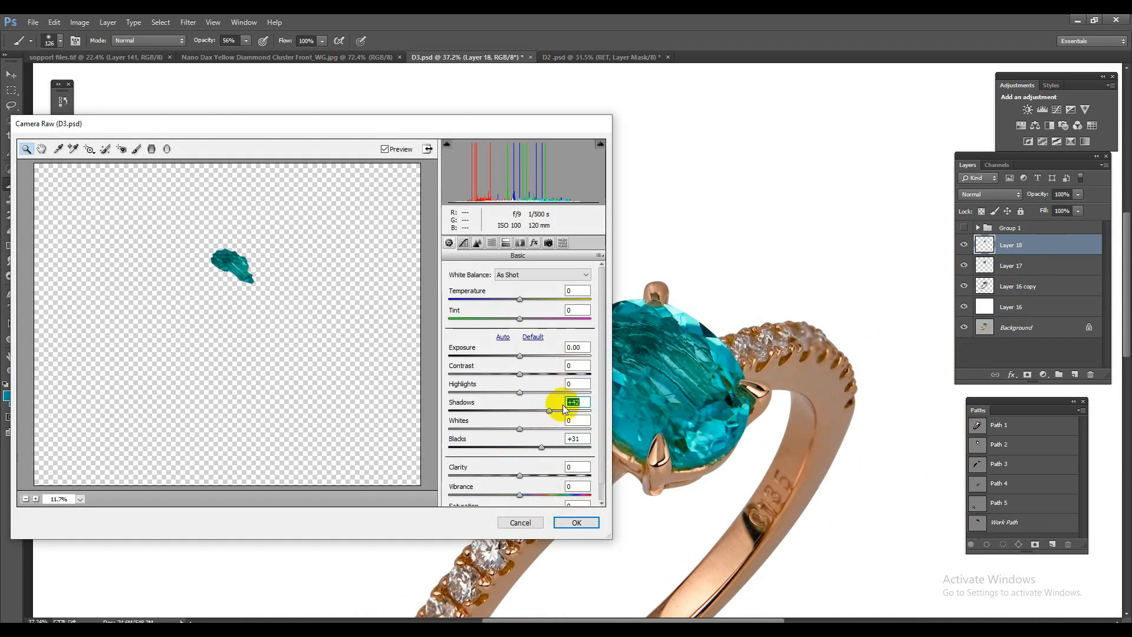
click(568, 522)
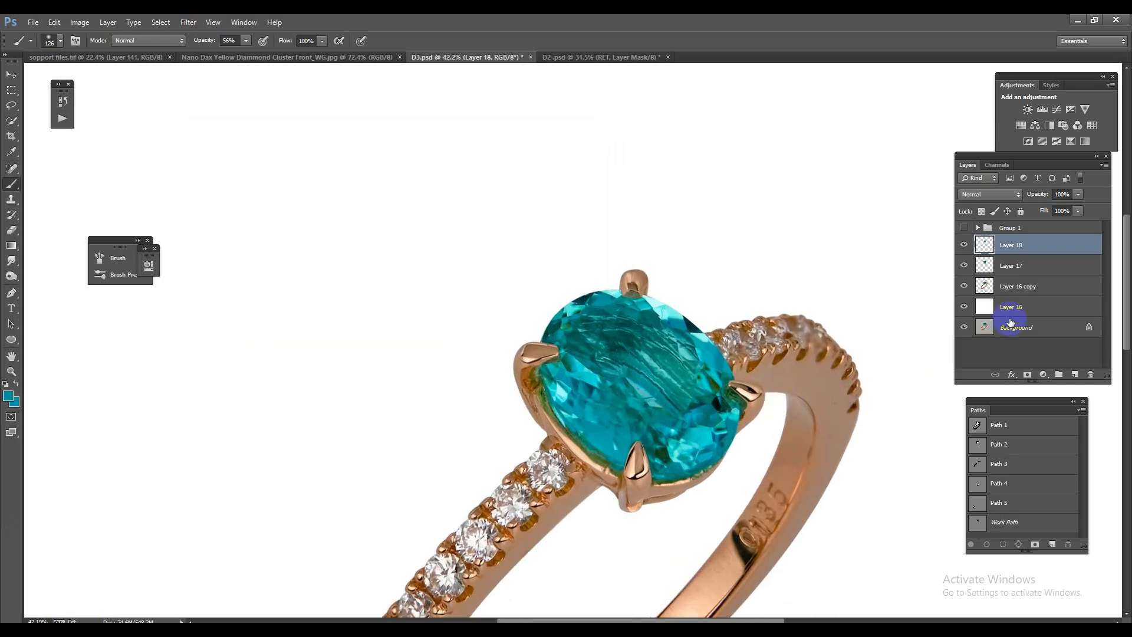
Merge the reflection layer into the gemstone layer and raise its Clarity and Contrast with Camera Raw
key(ctrl+shift+a)
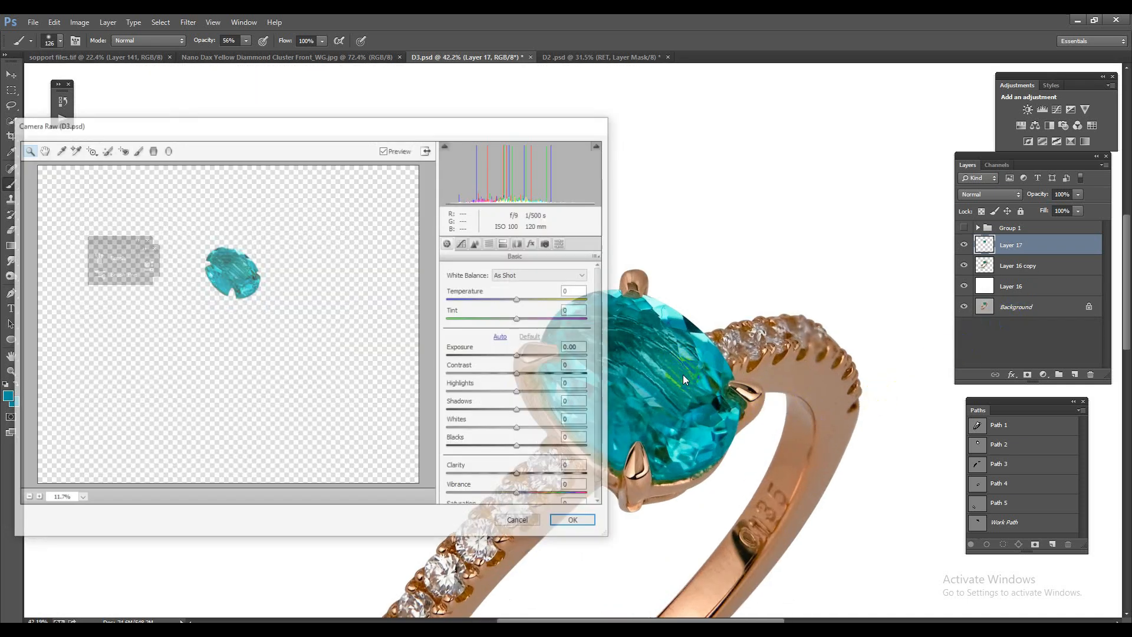
drag(520, 475, 543, 373)
click(576, 523)
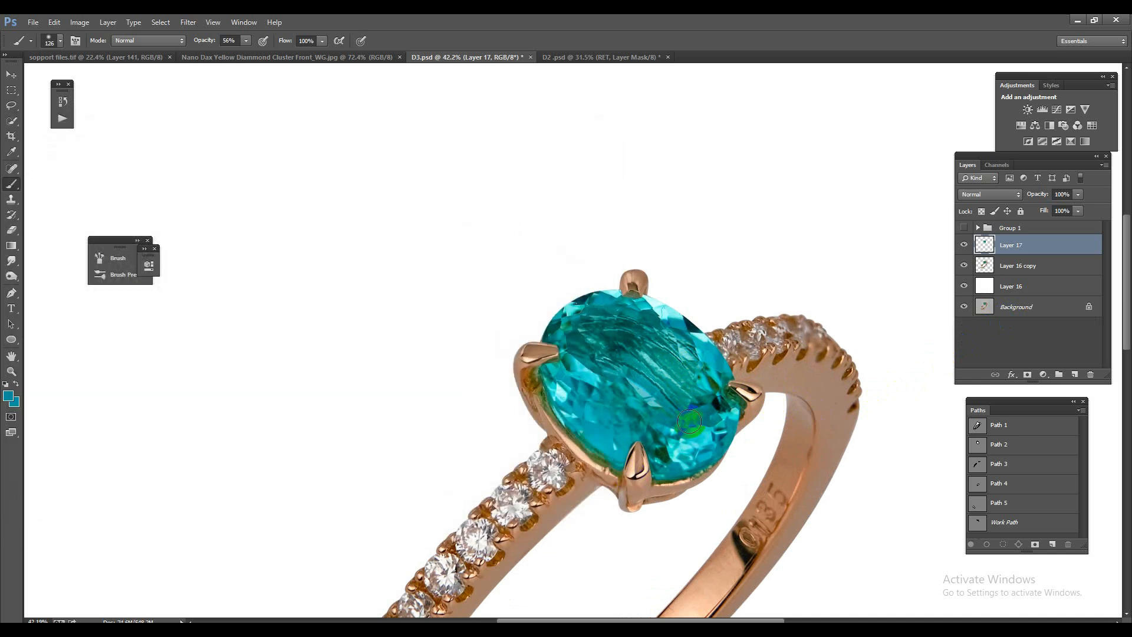
Select the gemstone's outline and add a Levels adjustment with input black about 4 and input white 244
drag(669, 454, 644, 388)
drag(604, 231, 692, 248)
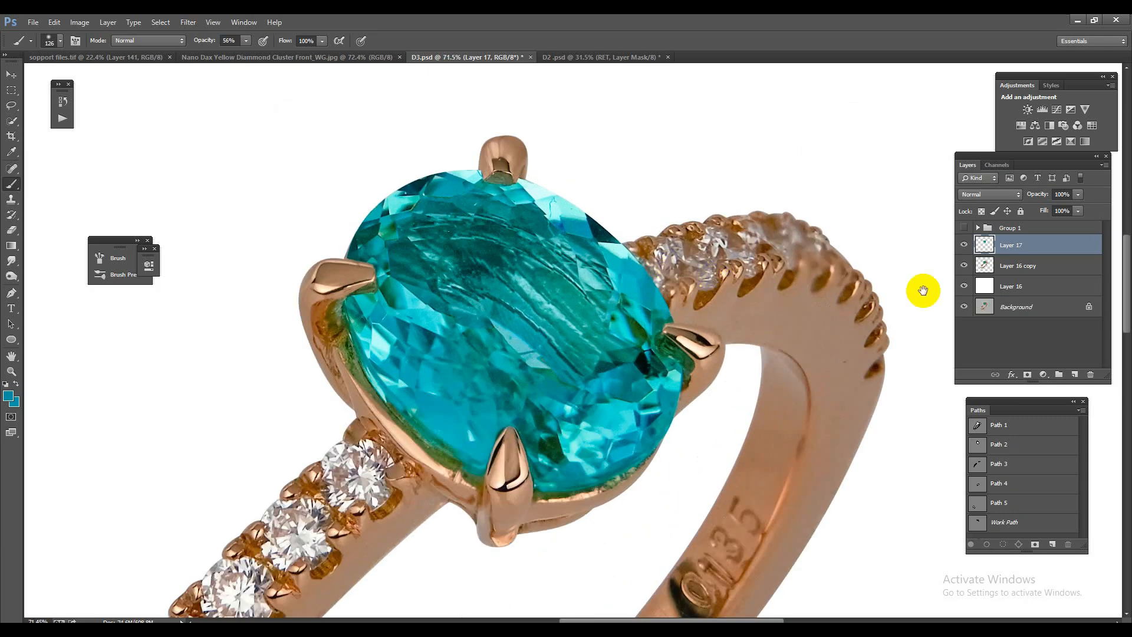
ctrl+click(987, 251)
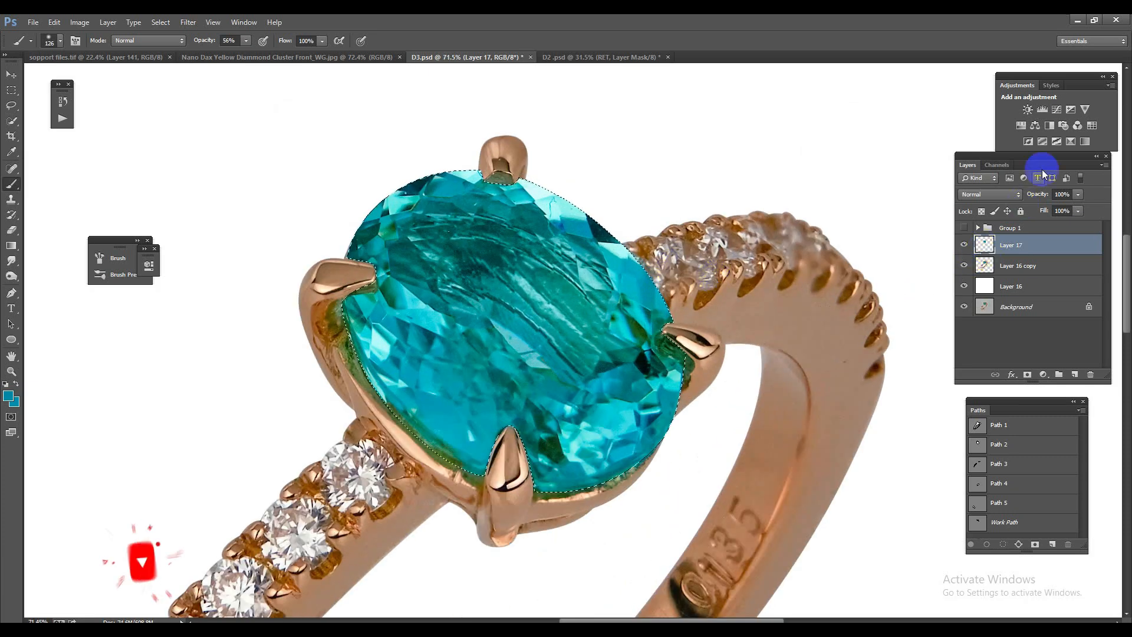
click(1043, 110)
drag(368, 378, 361, 379)
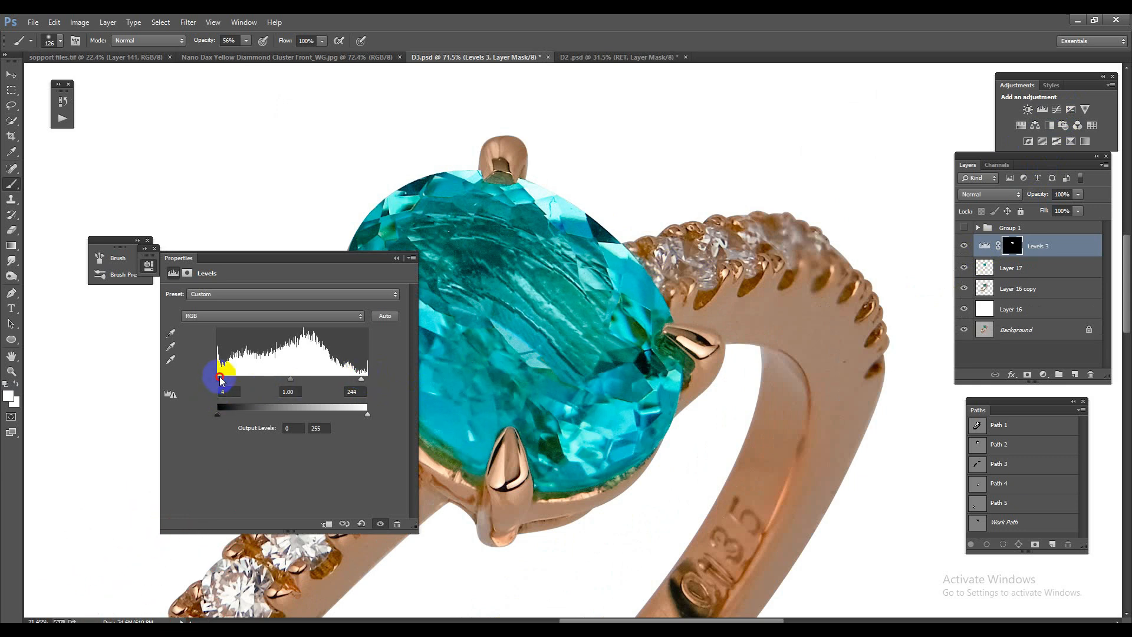
click(396, 260)
Merge the Levels adjustment into the gemstone layer and save the document
scroll(561, 374, down, 5)
scroll(610, 321, up, 4)
key(ctrl+e)
key(ctrl+s)
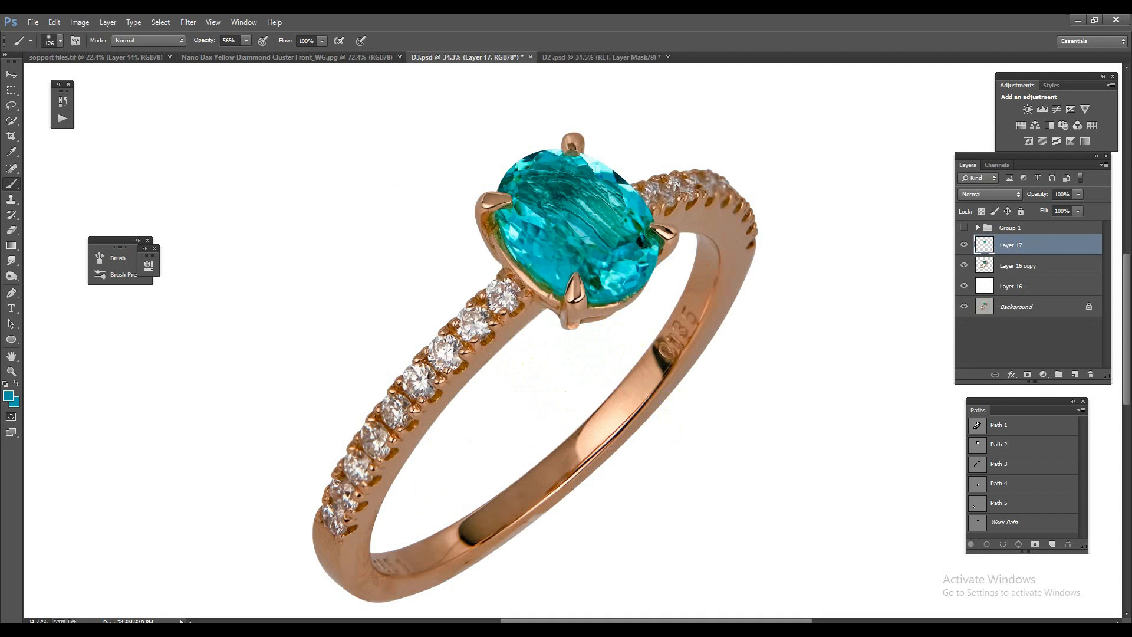
scroll(637, 435, down, 1)
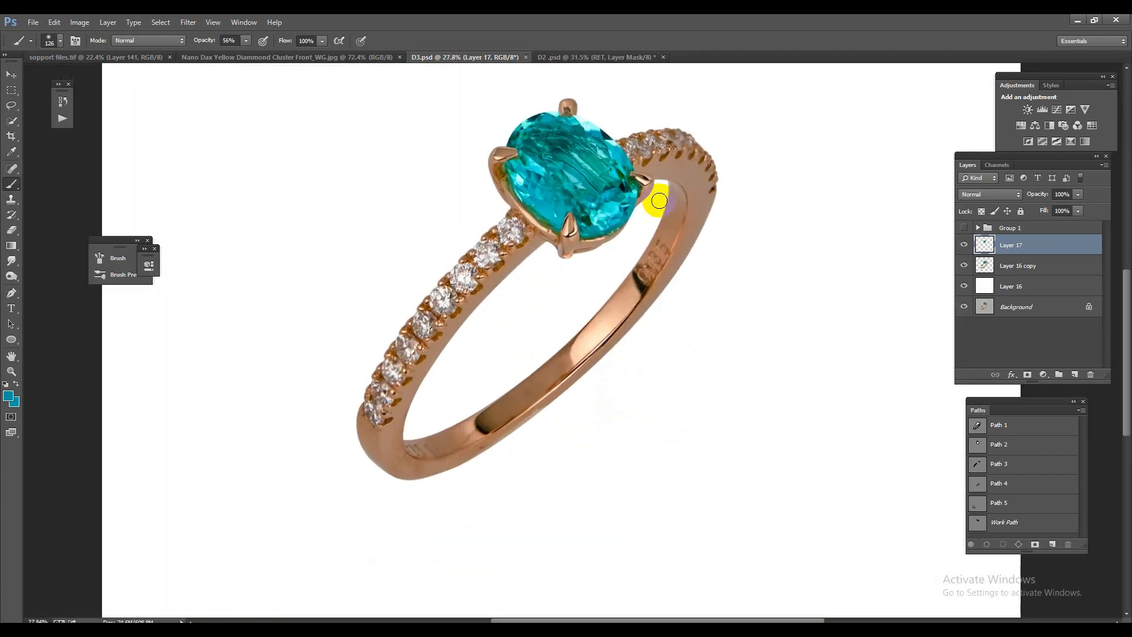
Copy a gold inner-band piece from the support files document and return to D3.psd
click(59, 57)
click(12, 74)
click(212, 309)
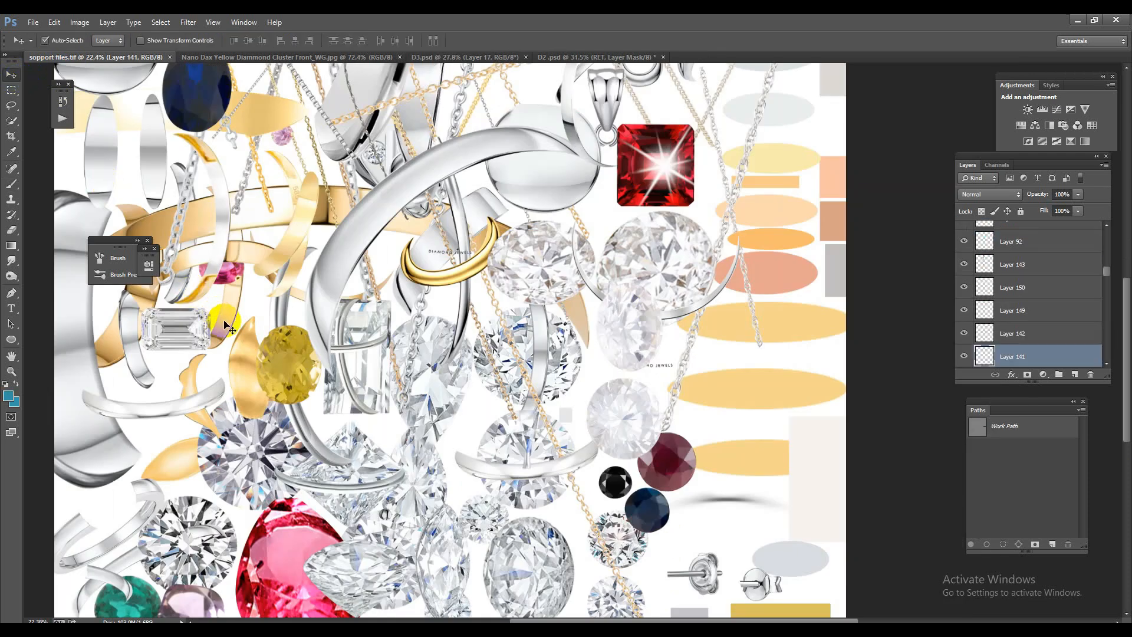
drag(986, 362, 472, 55)
mouse_move(553, 54)
mouse_down()
mouse_move(489, 54)
mouse_move(693, 237)
mouse_move(624, 373)
mouse_move(616, 357)
mouse_move(664, 369)
mouse_up()
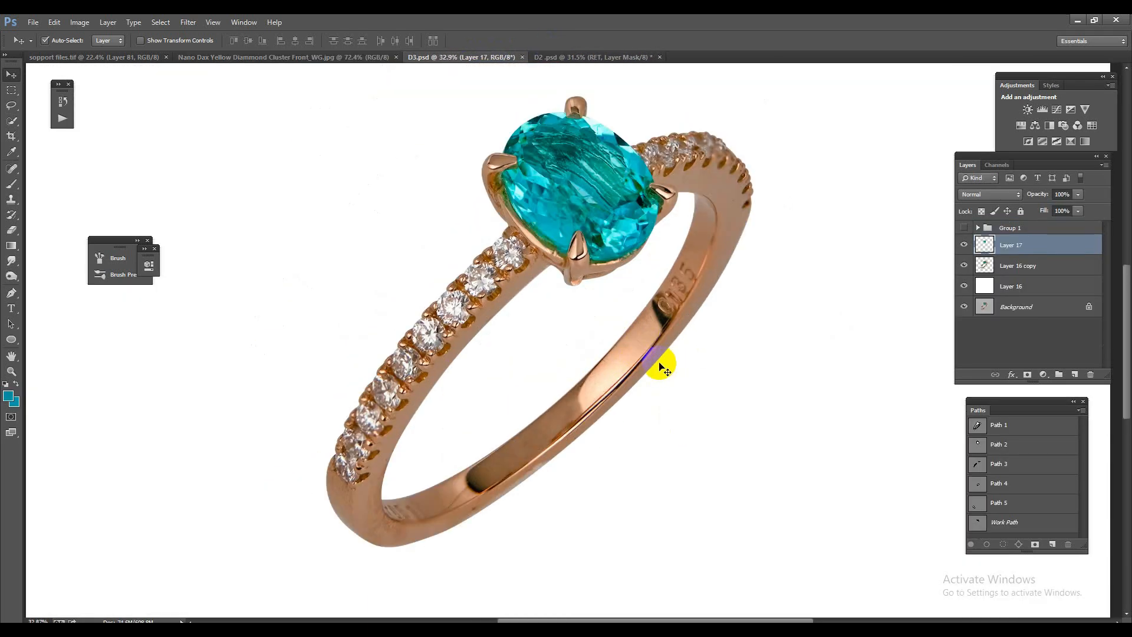
Paste the gold piece above Layer 16 copy, rotate it about 48° and place it over the ring's inner band
click(1029, 266)
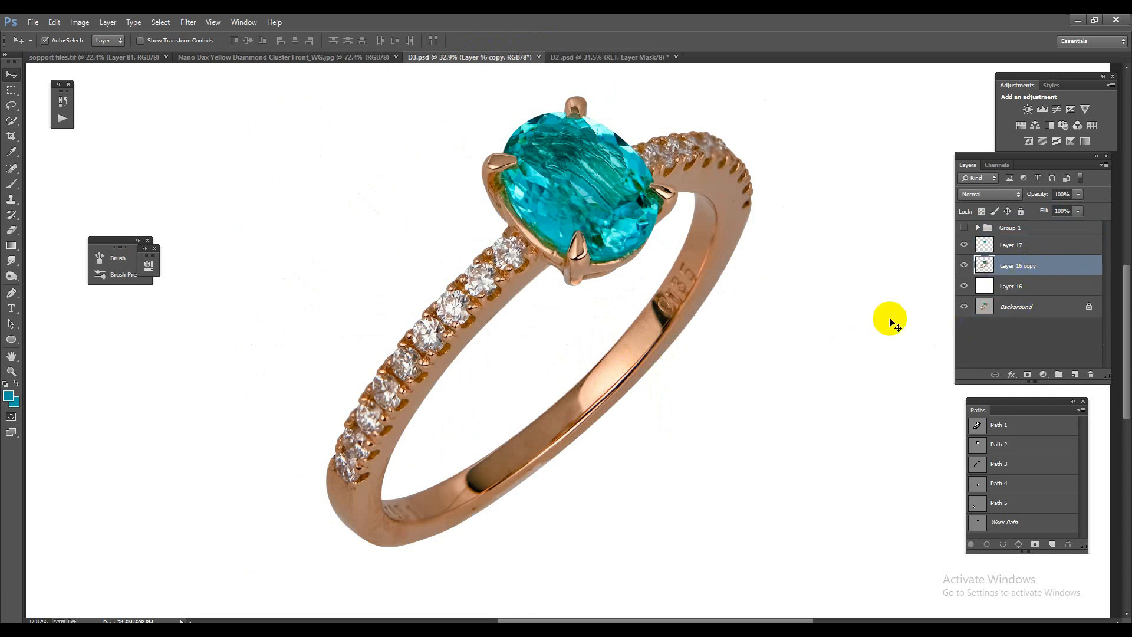
key(ctrl+v)
key(ctrl+t)
drag(720, 381, 632, 457)
drag(619, 321, 618, 368)
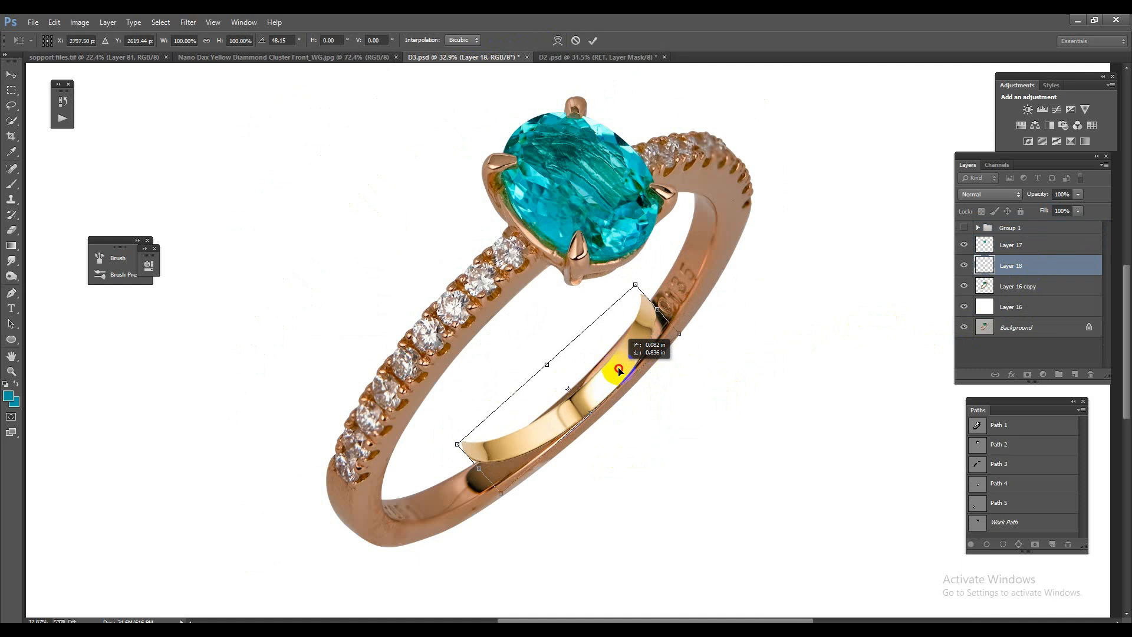
Enlarge the gold piece to about 163% width and 179% height so it spans the ring's inner band
drag(682, 335, 744, 284)
drag(681, 315, 725, 328)
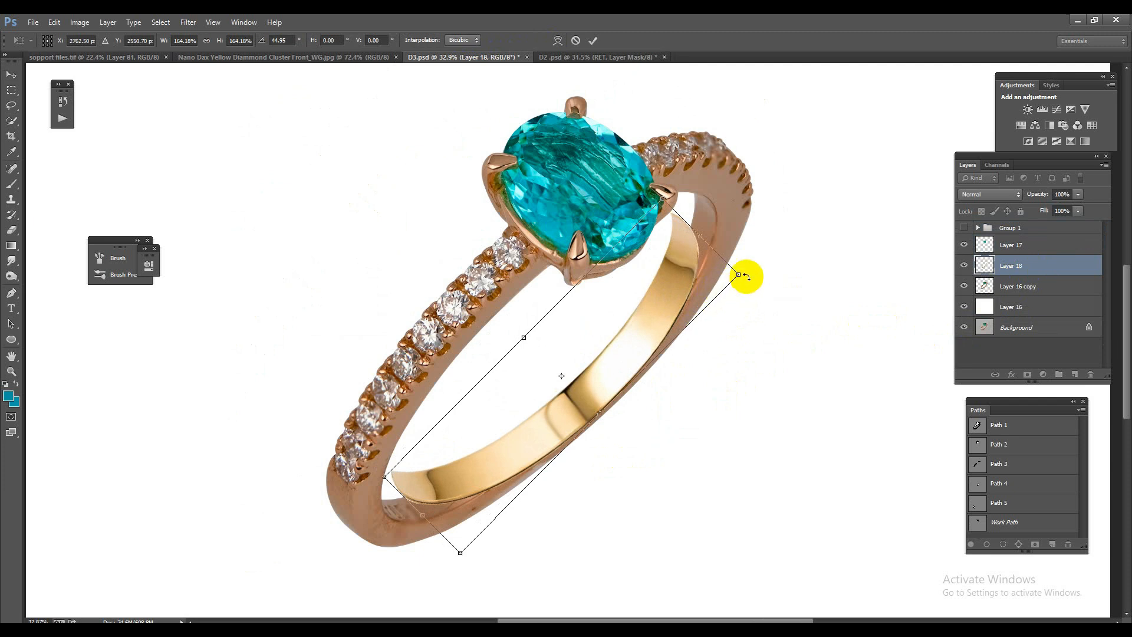
drag(705, 237, 741, 261)
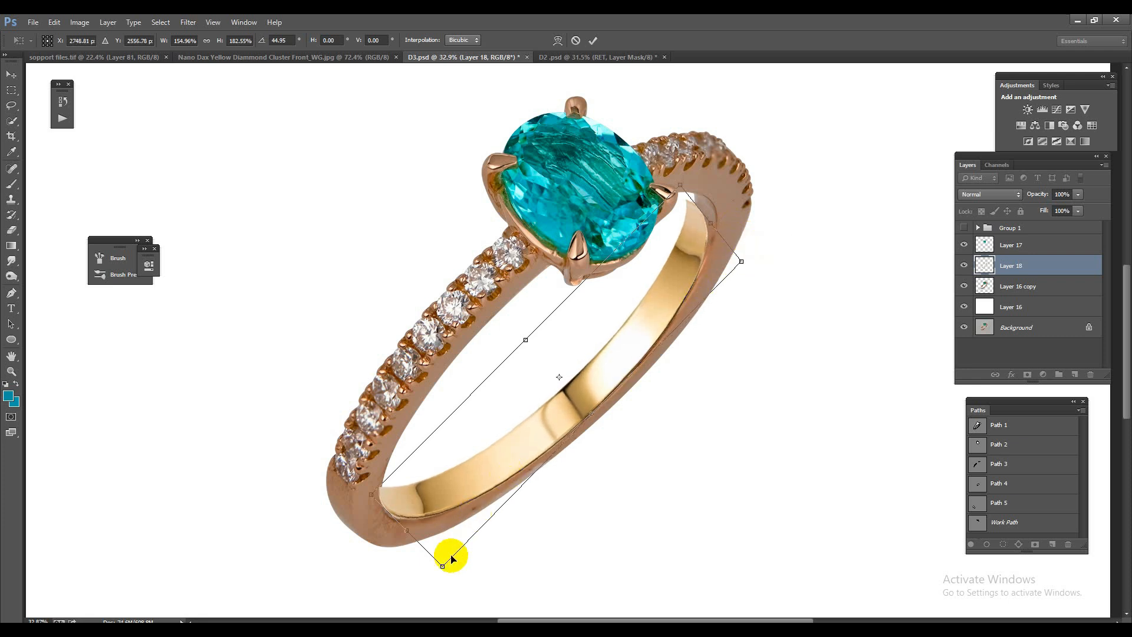
drag(445, 570, 459, 556)
drag(646, 496, 651, 504)
drag(585, 409, 590, 411)
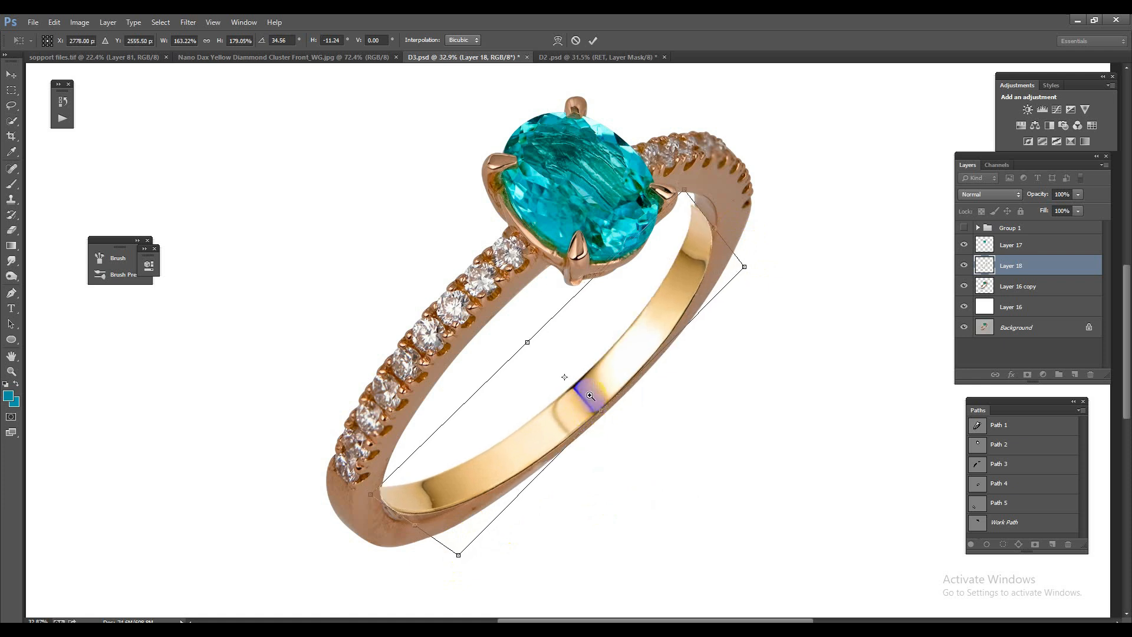
Narrow the gold piece to about 147% width, rotate it to about 34° and apply the transform
click(591, 396)
drag(502, 318, 503, 320)
drag(602, 414, 604, 418)
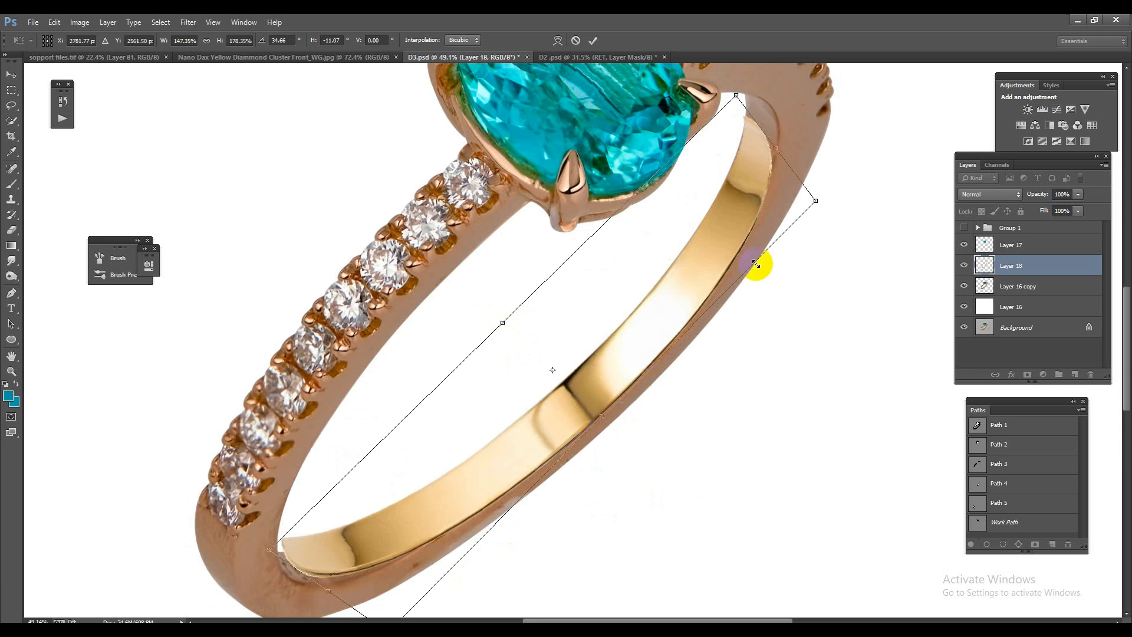
drag(849, 289, 849, 288)
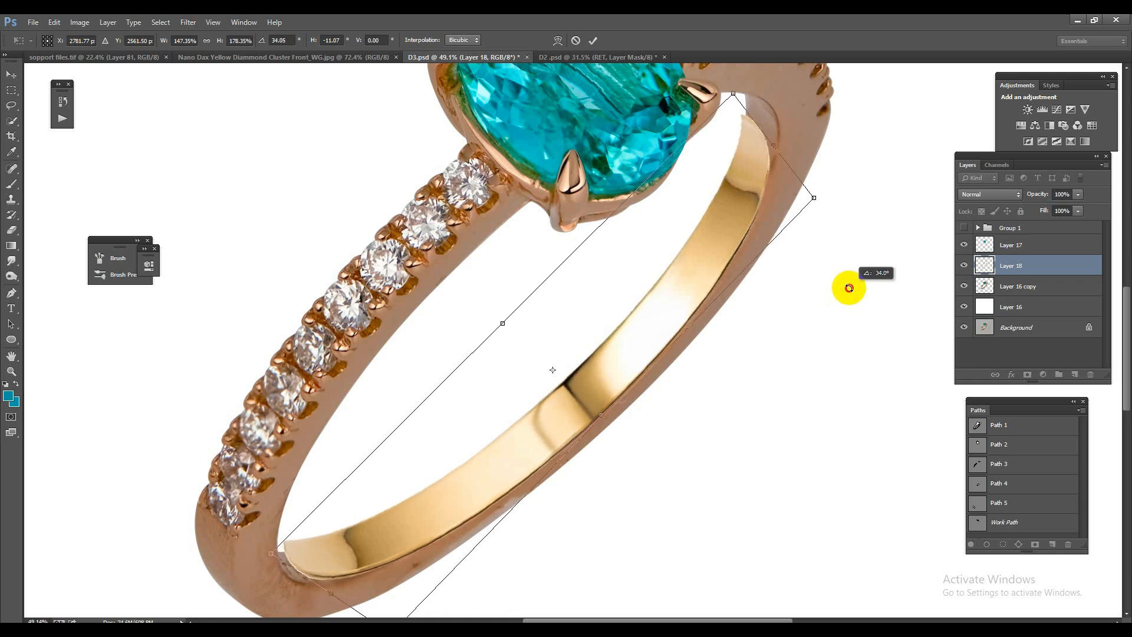
key(Escape)
Start a Warp on the gold piece and pull its lower-left end outward to fit the inner band
key(ctrl+t)
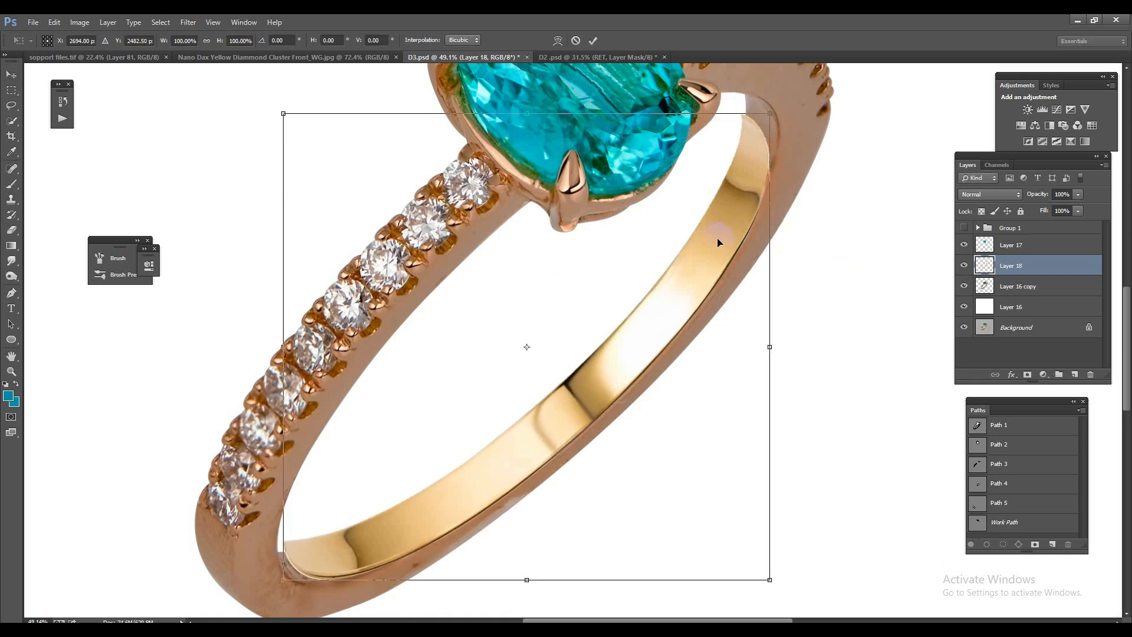
right_click(715, 307)
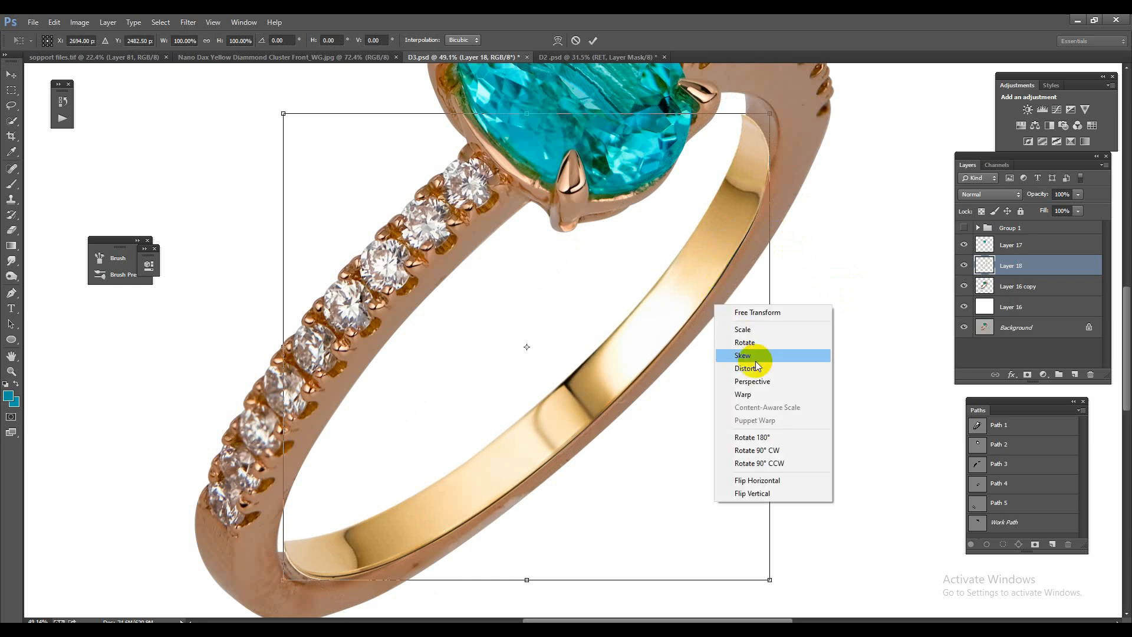
click(755, 392)
drag(284, 510, 280, 518)
Warp the upper-right end of the gold piece to follow the inner band's curve below the gemstone
scroll(493, 369, down, 2)
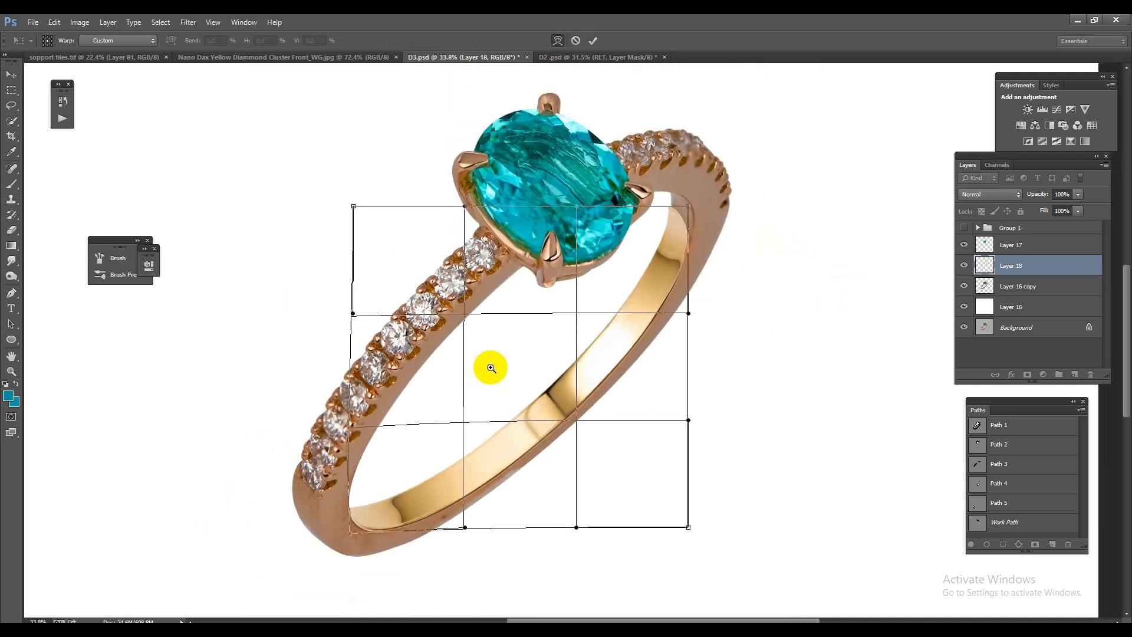
scroll(748, 228, up, 3)
drag(667, 204, 675, 173)
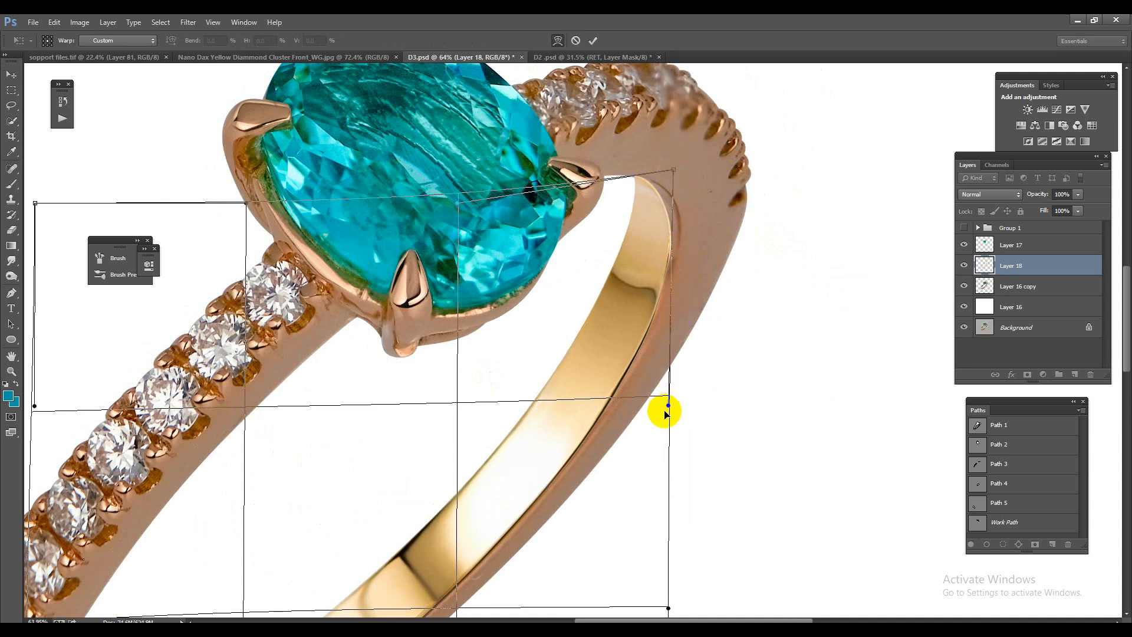
drag(661, 306, 669, 298)
drag(680, 170, 676, 176)
mouse_move(685, 397)
mouse_down()
mouse_move(702, 366)
mouse_move(687, 387)
mouse_up()
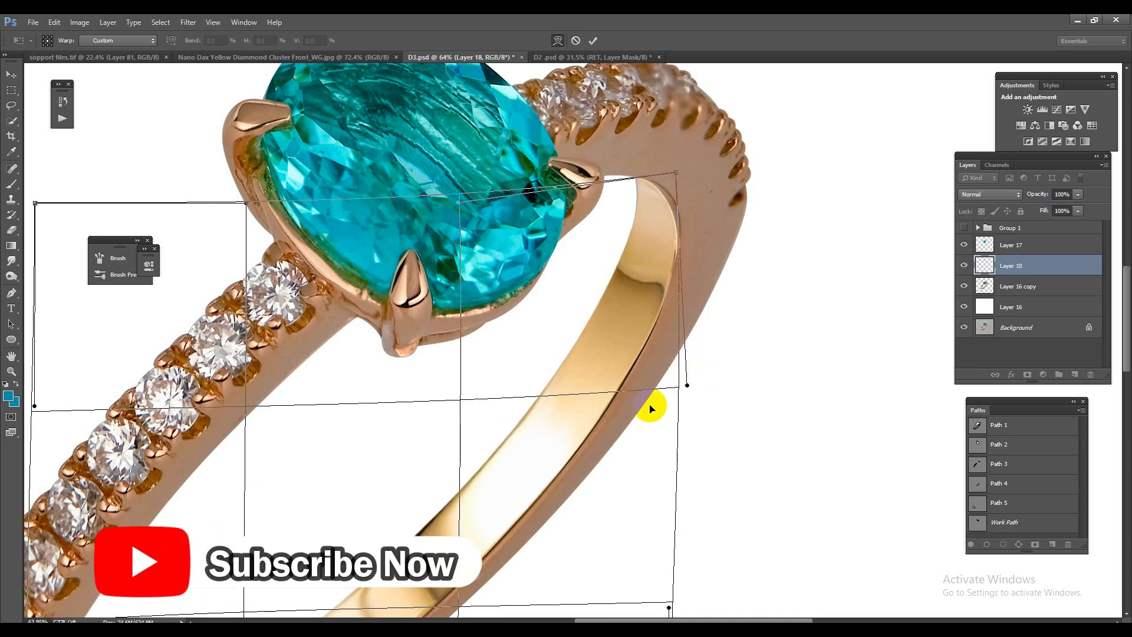
Pull the warp grid's lower-right corner slightly inward and apply the warp to the gold piece
scroll(584, 430, down, 3)
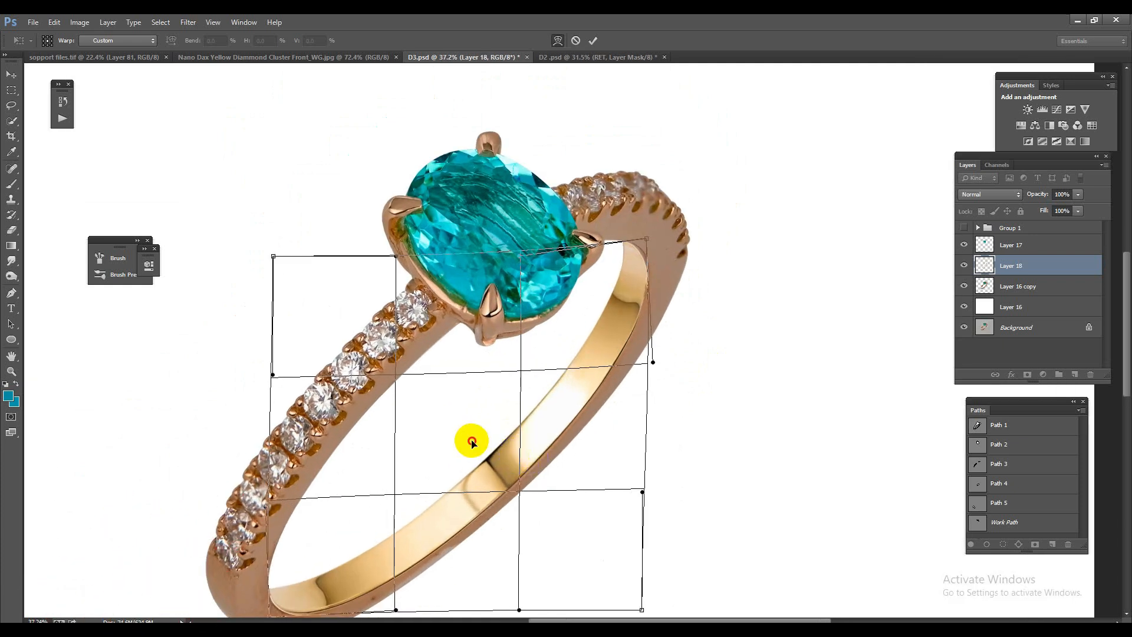
scroll(422, 473, up, 3)
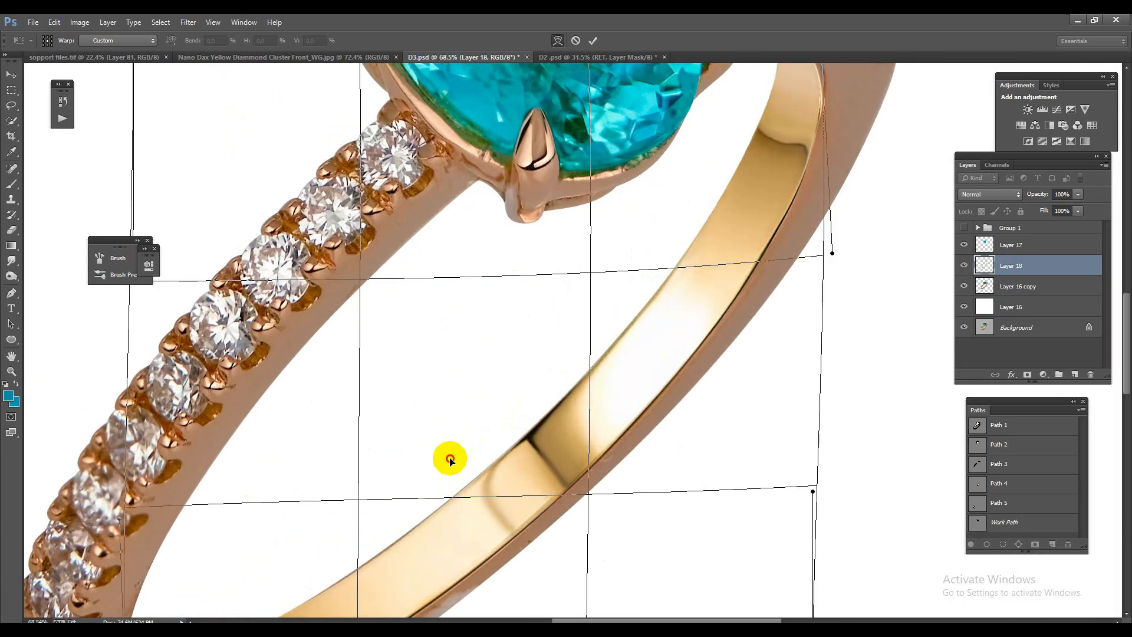
scroll(451, 464, down, 4)
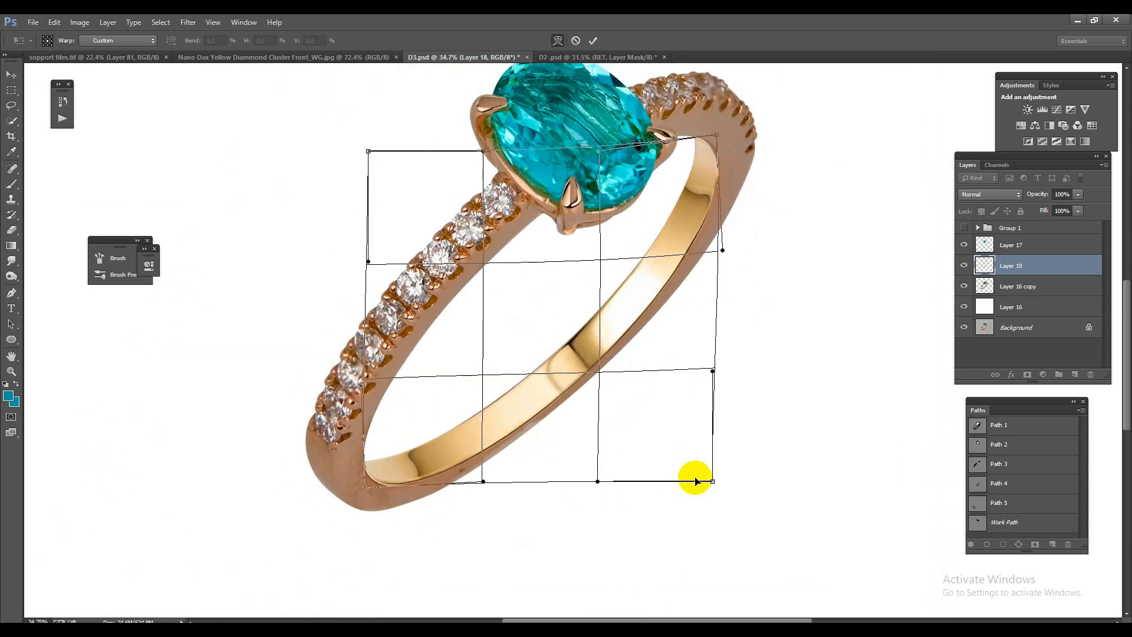
drag(696, 481, 689, 475)
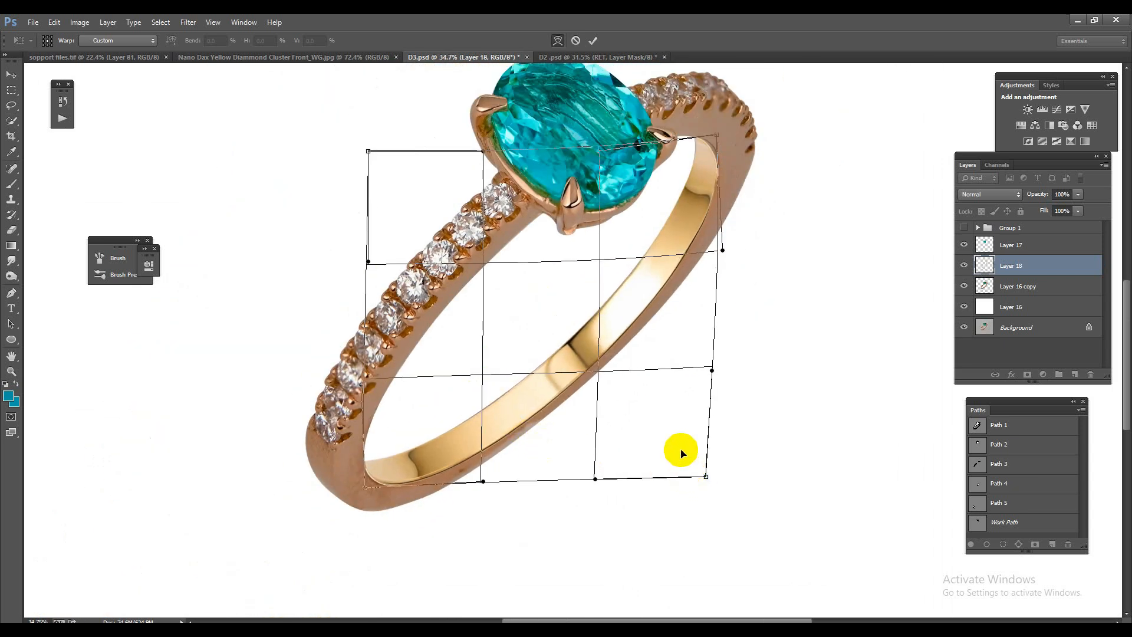
key(Return)
scroll(582, 472, down, 2)
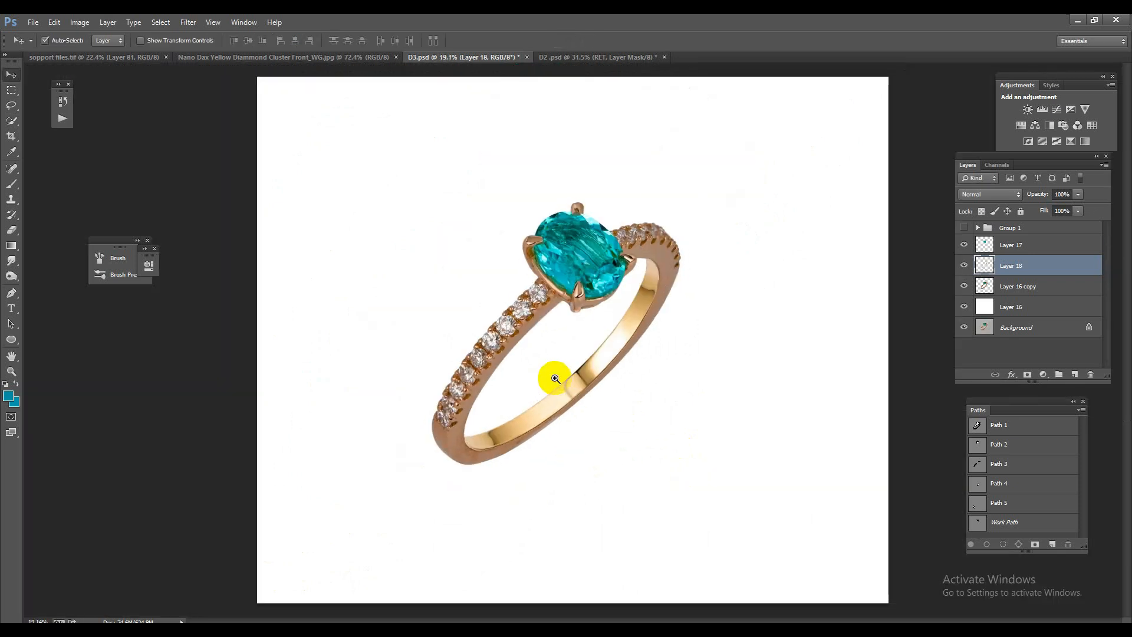
scroll(648, 395, up, 2)
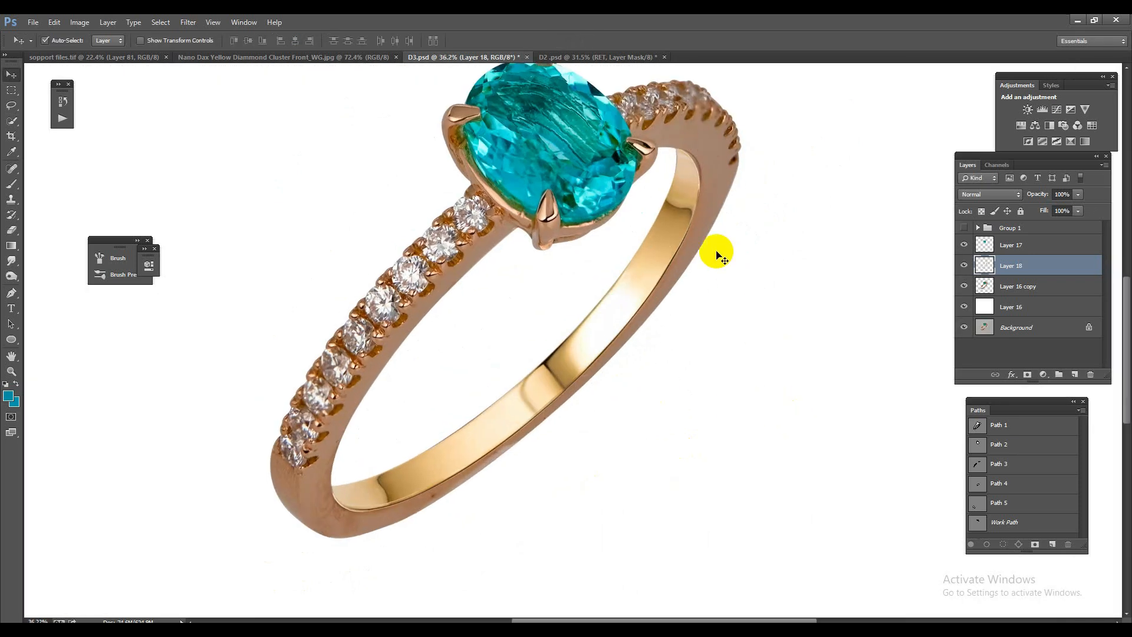
Load Layer 16 copy's outline as a selection and smooth the outer band below the gold inner piece with the Mixer Brush
click(999, 313)
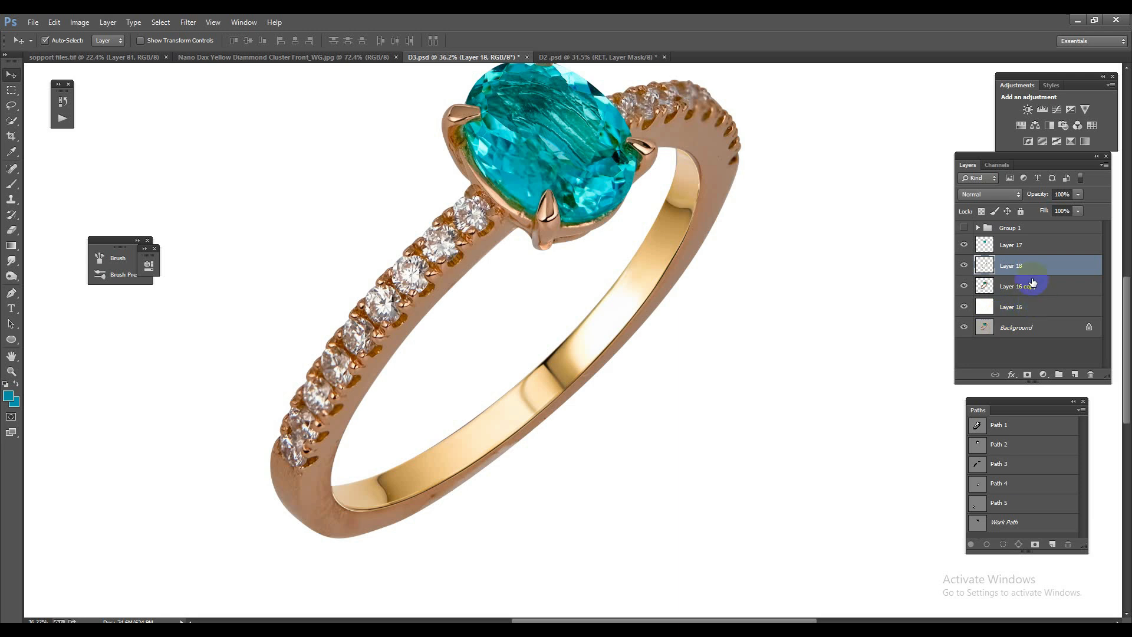
click(1033, 283)
ctrl+click(984, 286)
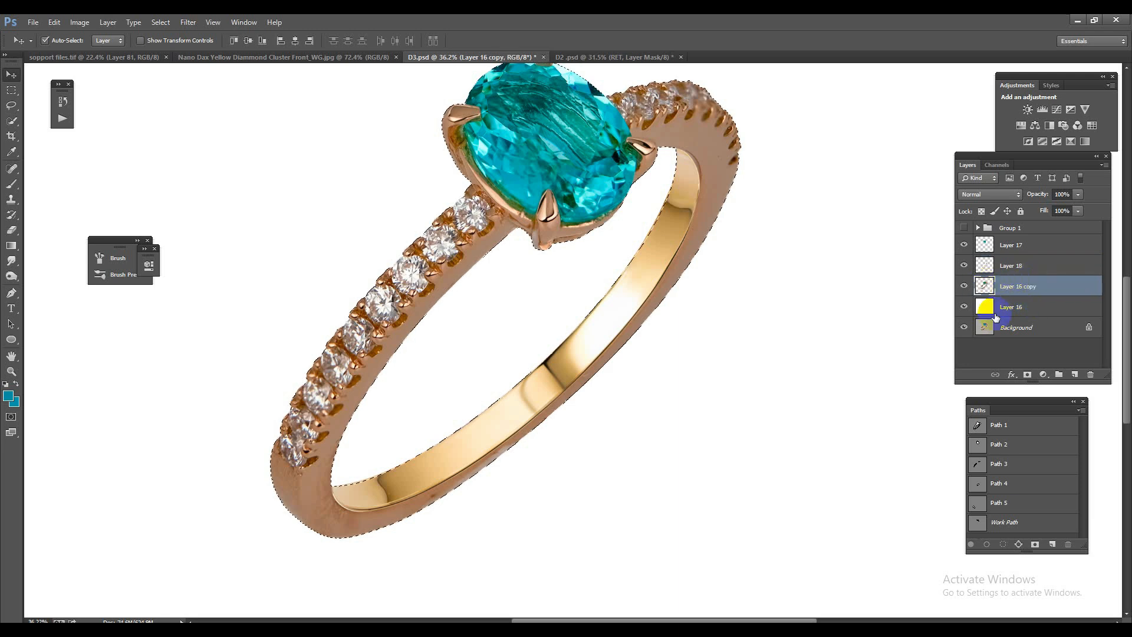
right_click(11, 189)
click(68, 219)
scroll(417, 458, up, 5)
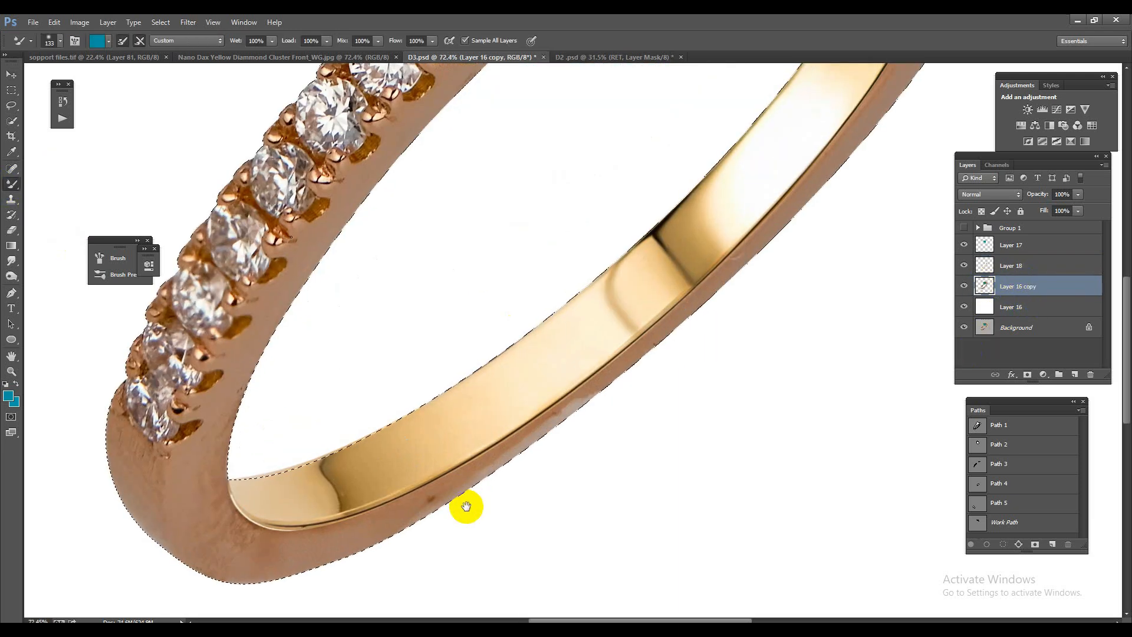
alt+click(366, 523)
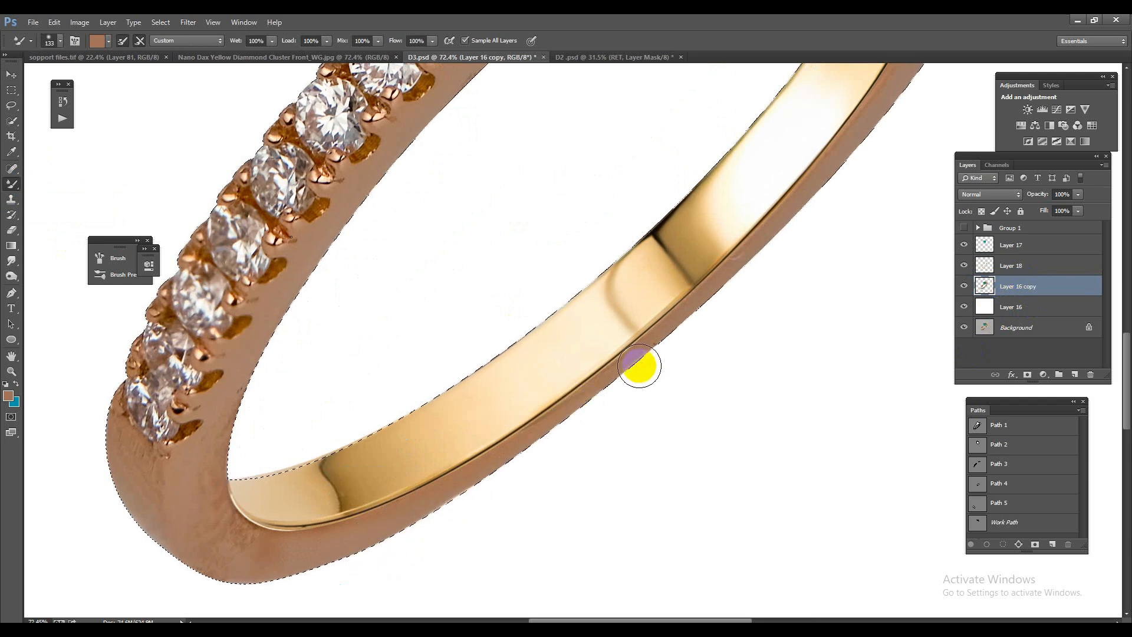
drag(546, 440, 656, 321)
key(ctrl+z)
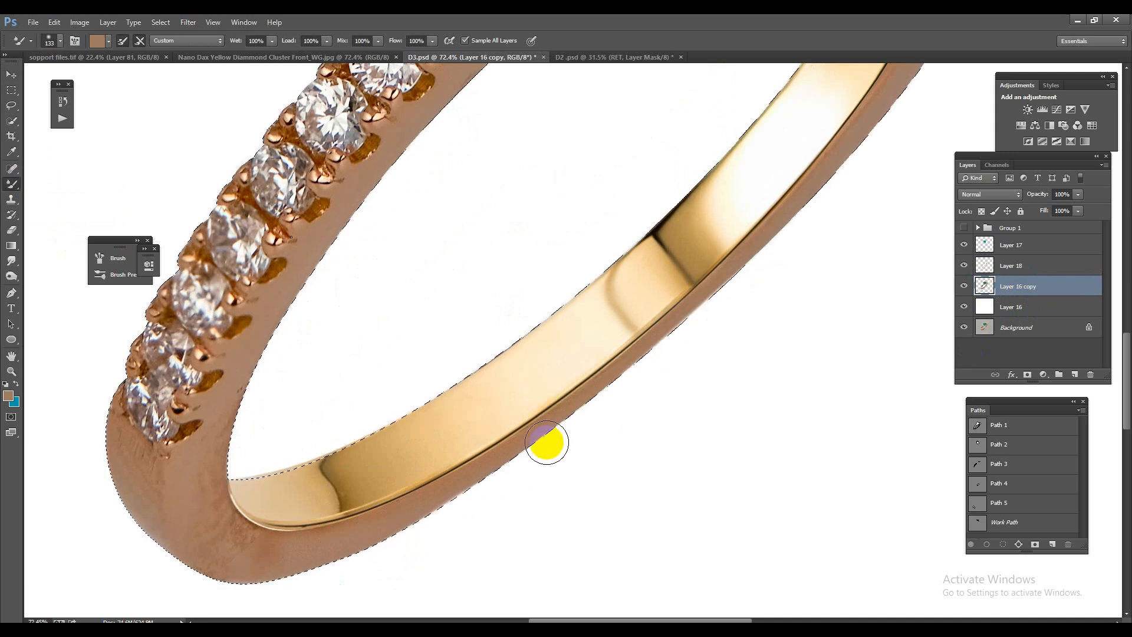
mouse_move(612, 395)
mouse_down()
mouse_move(819, 230)
mouse_move(581, 398)
mouse_up()
Reduce the Mixer Brush size to 64, smooth the band's lower-left bend and clear the selection
alt+right_click(576, 403)
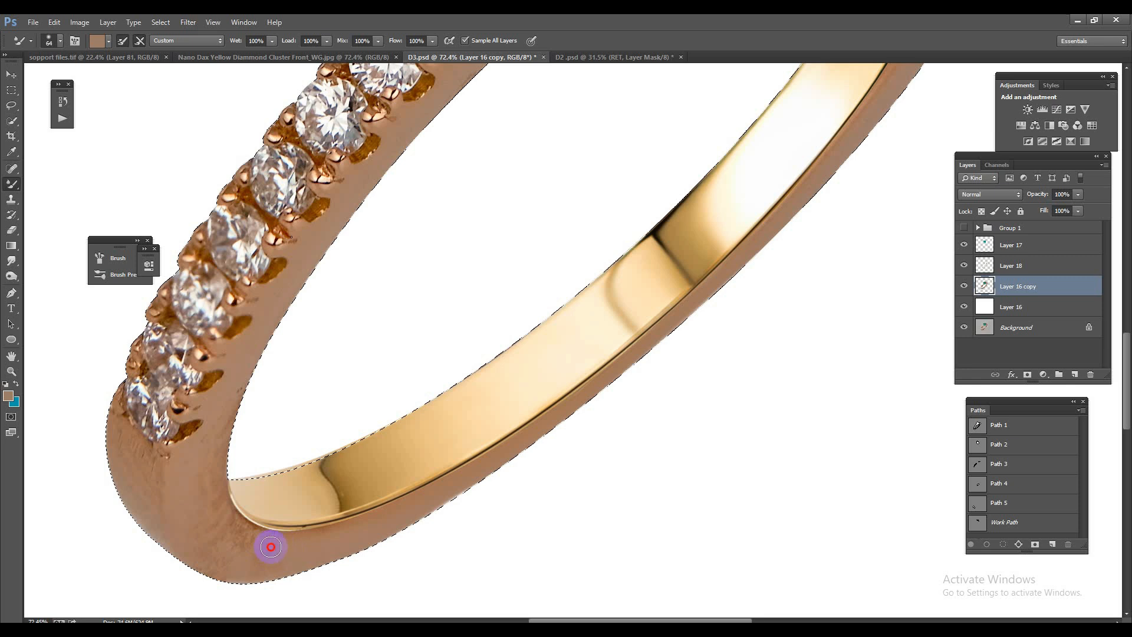
click(236, 548)
drag(220, 488, 218, 461)
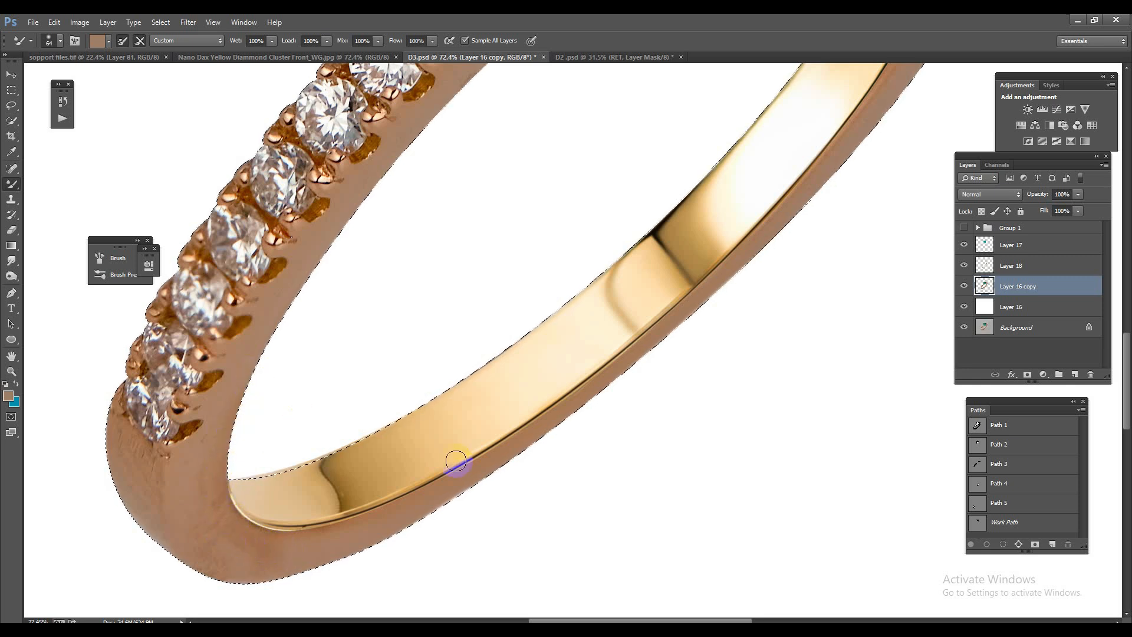
scroll(456, 461, down, 5)
key(ctrl+d)
Load Path 3 as a selection, copy the small diamonds from Layer 16 copy to a new layer and place it above Layer 18
drag(646, 205, 548, 345)
ctrl+click(968, 468)
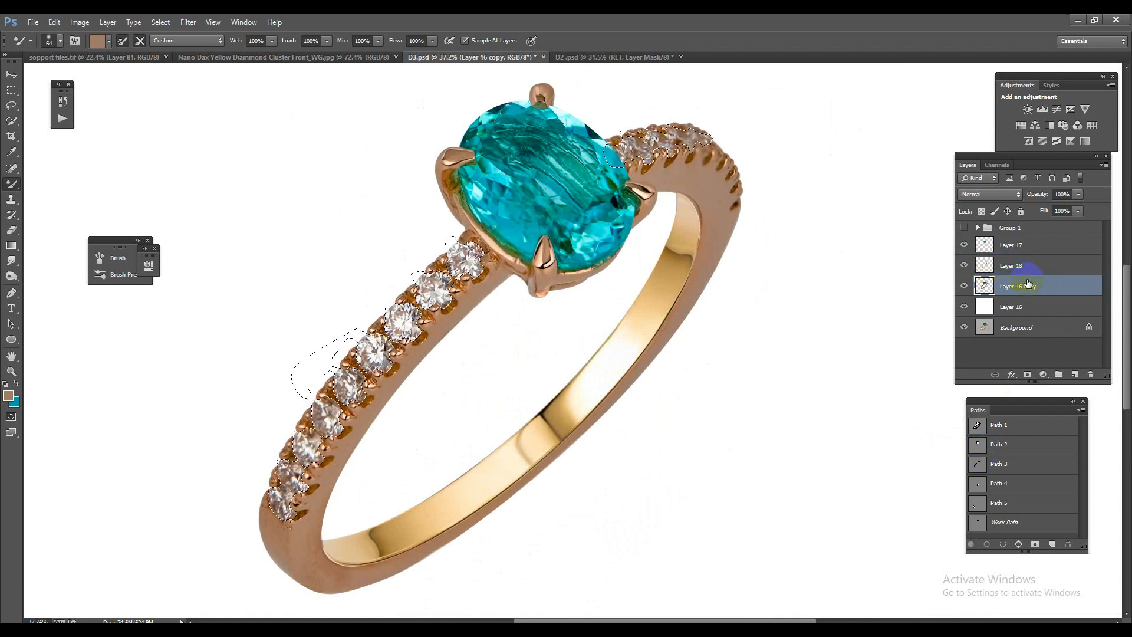
key(ctrl+j)
drag(1026, 288, 1001, 266)
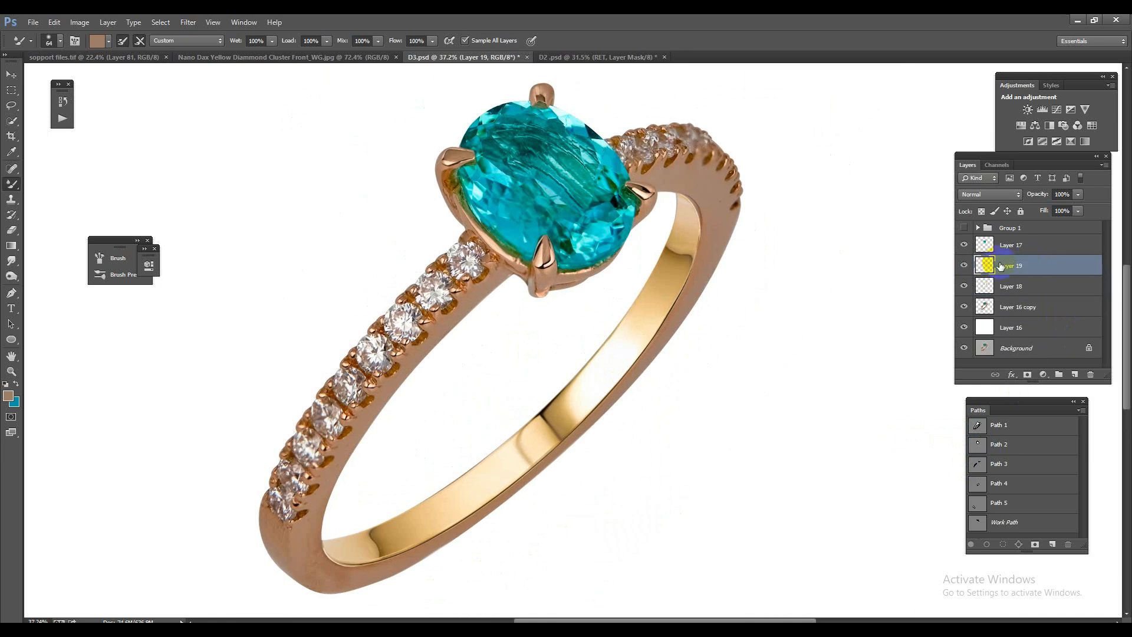
Desaturate only the small diamonds with a Vibrance adjustment at vibrance -78 and saturation about -37, and merge it into Layer 19
click(1085, 109)
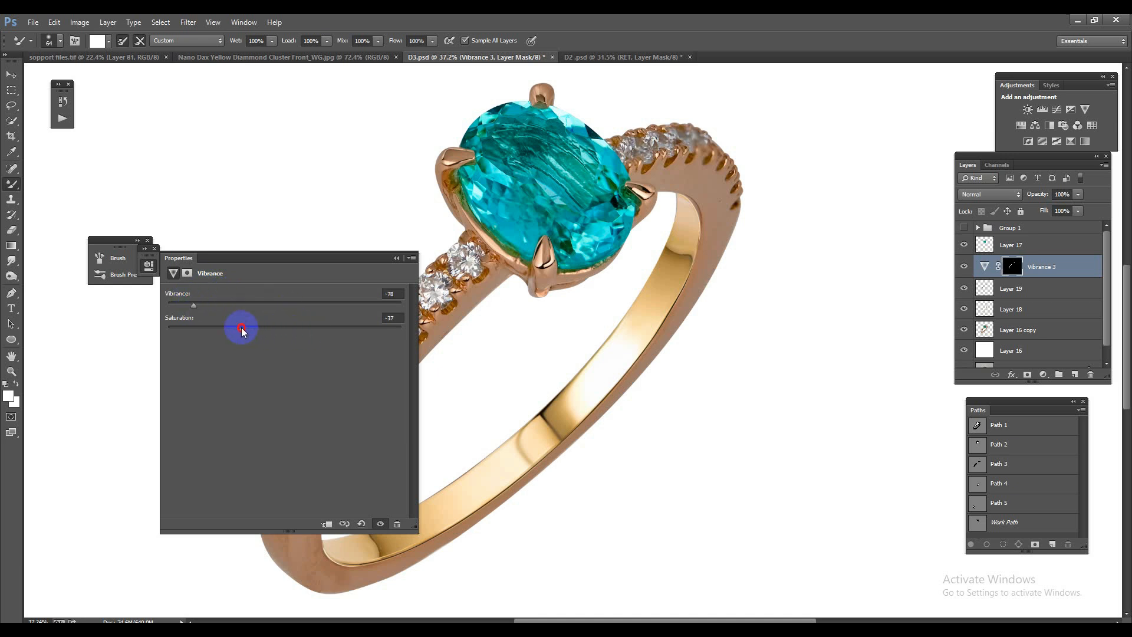
click(396, 258)
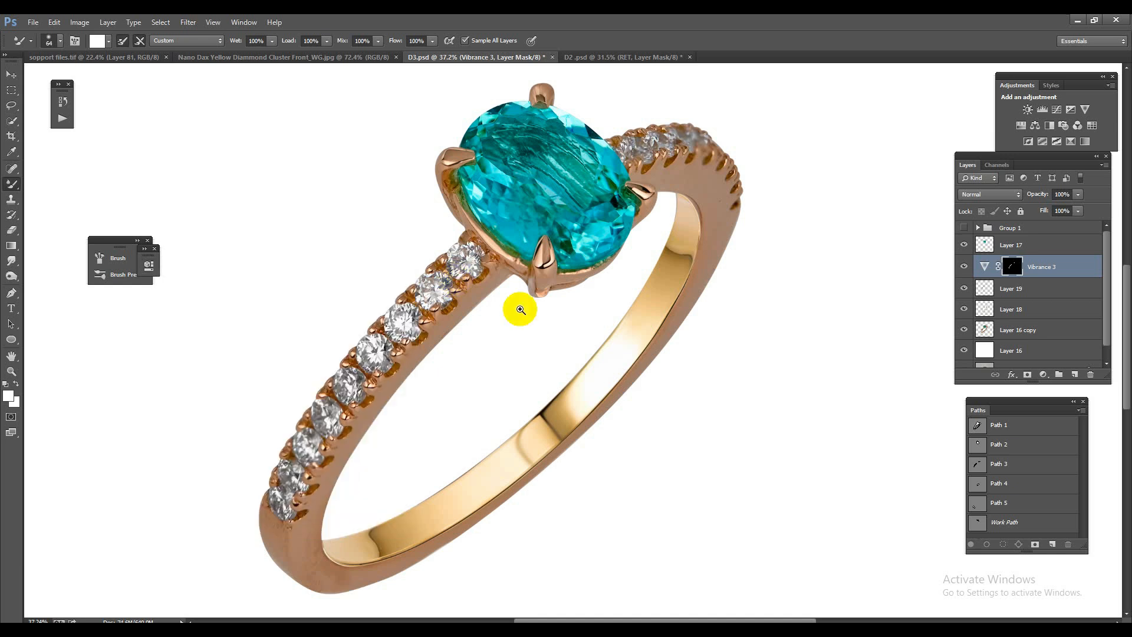
drag(663, 373, 628, 318)
drag(579, 370, 619, 381)
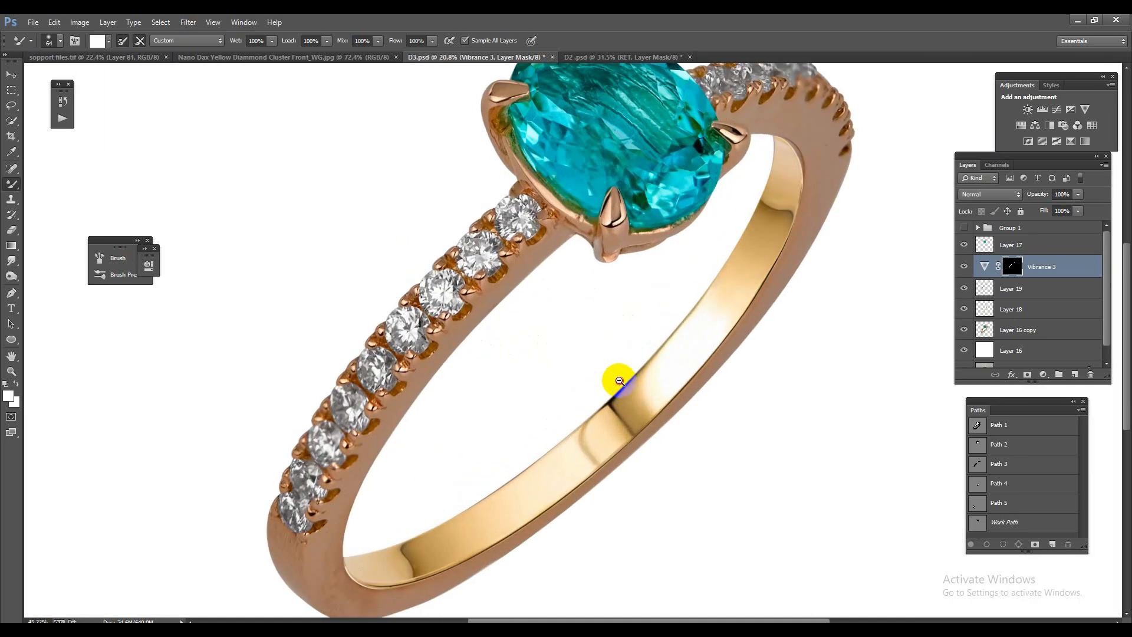
key(ctrl+e)
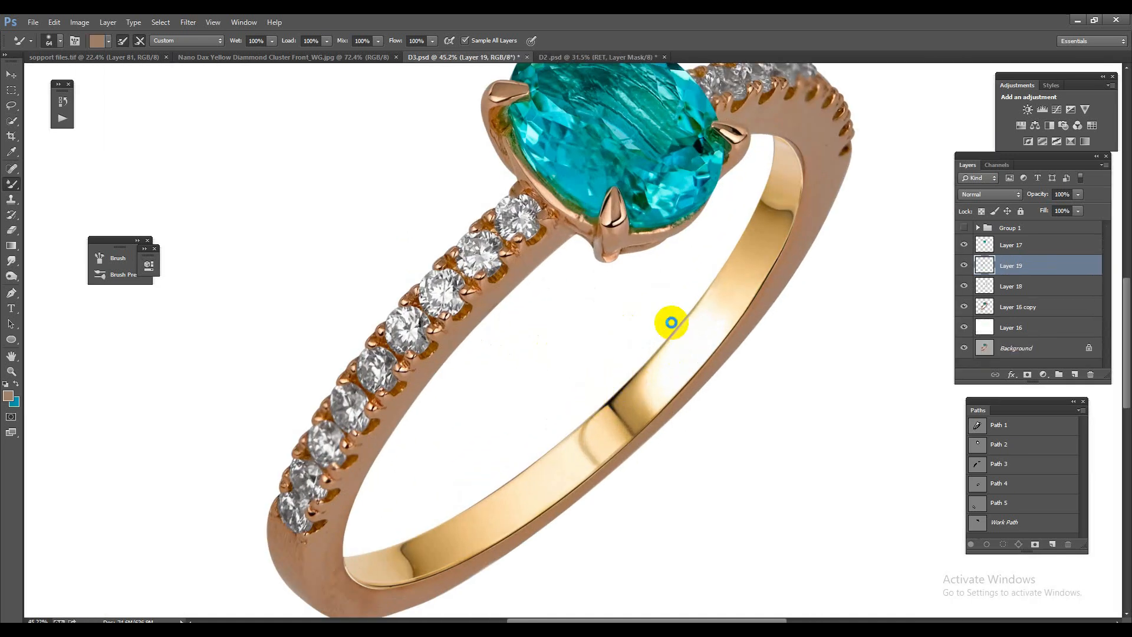
Brighten the small diamonds with the Camera Raw filter by raising Blacks to +100 and increasing Shadows and Contrast
key(ctrl+shift+a)
drag(519, 448, 600, 450)
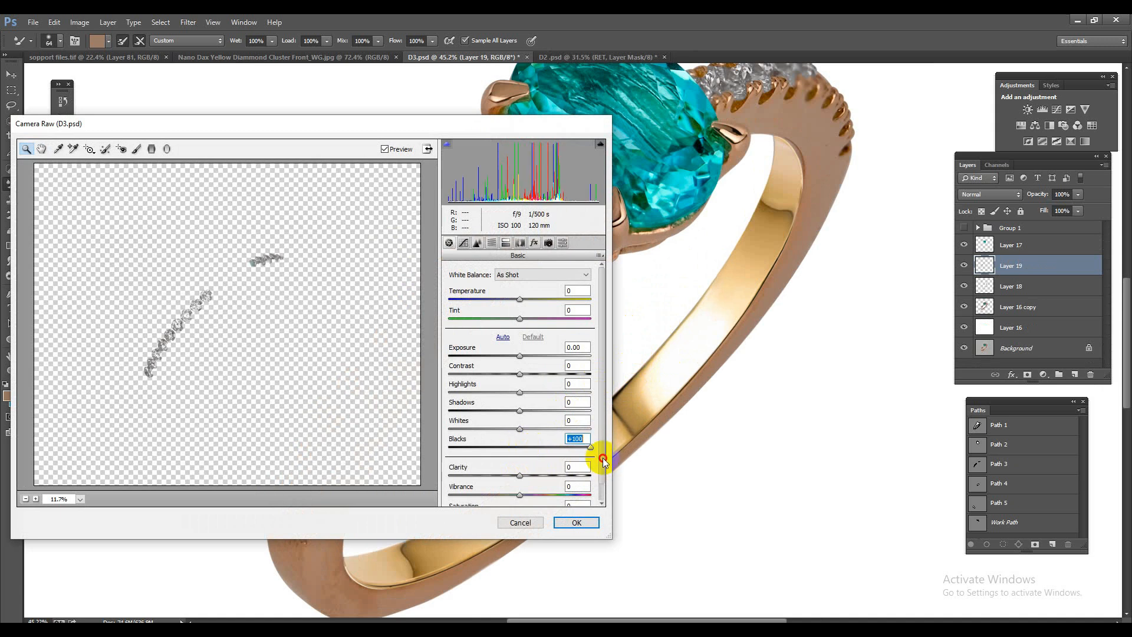
drag(515, 413, 578, 429)
drag(519, 374, 552, 384)
click(577, 522)
drag(665, 354, 641, 348)
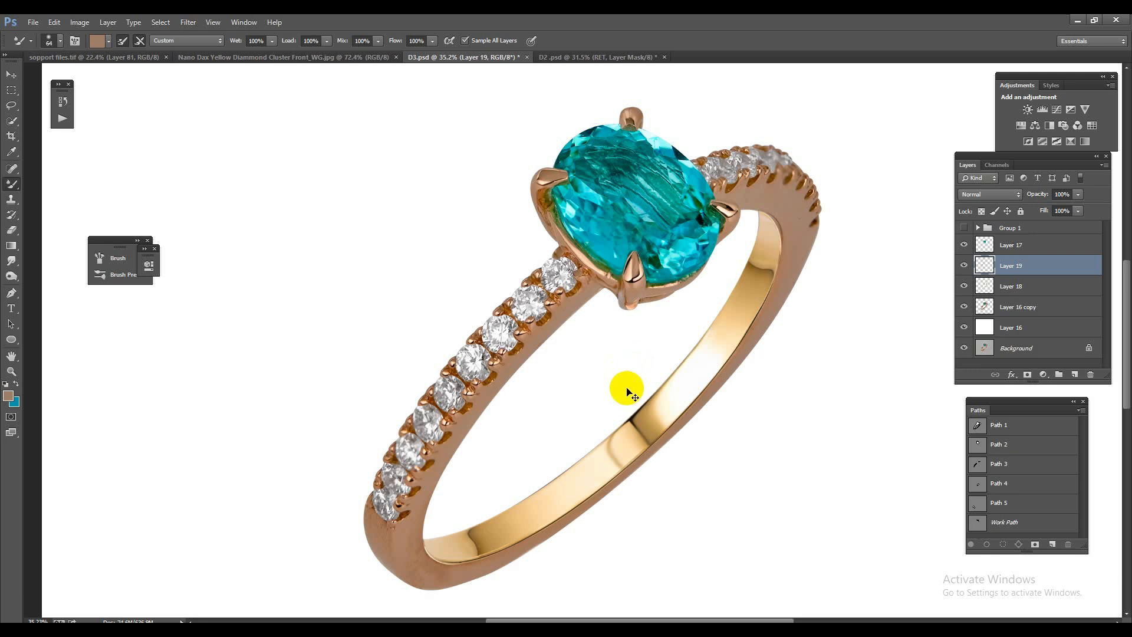
Apply a second Camera Raw pass to the small diamonds with Blacks +98, Shadows +100 and Contrast about +60
key(ctrl+shift+a)
drag(520, 446, 588, 446)
drag(528, 408, 614, 409)
drag(524, 374, 556, 376)
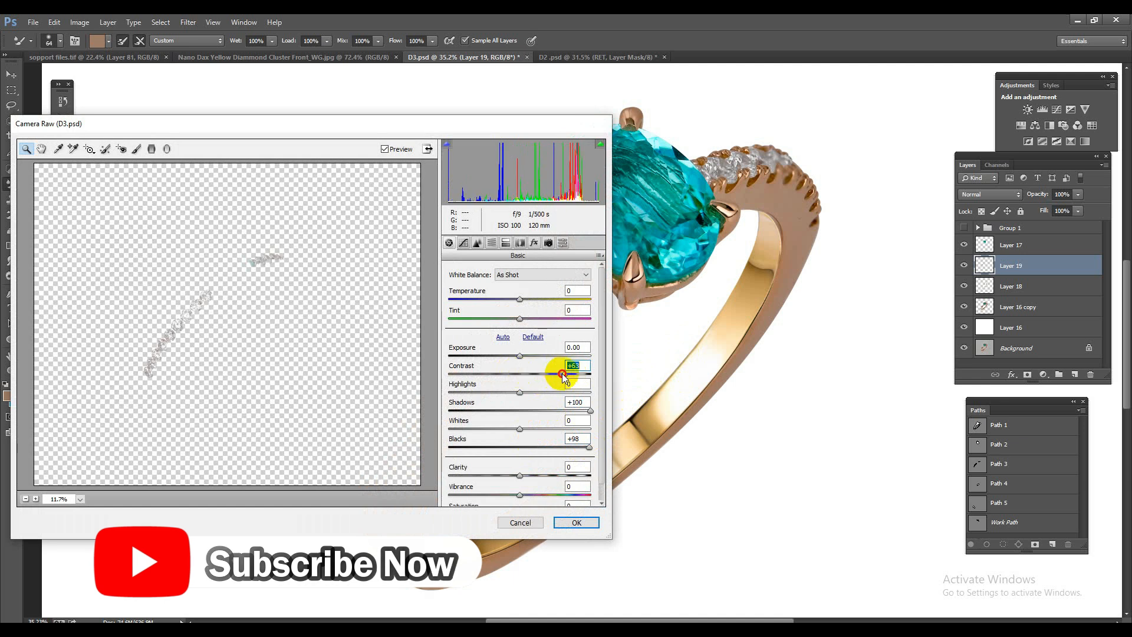
click(581, 522)
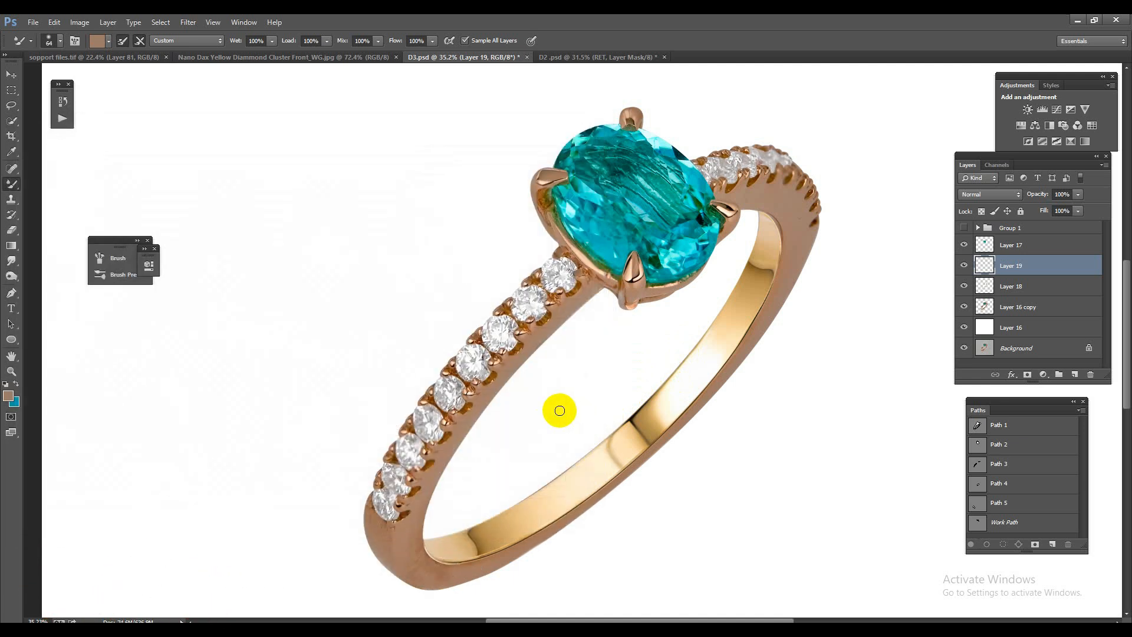
Apply a third, milder Camera Raw pass to the small diamonds with Blacks +42, Shadows +56 and Contrast +47
drag(514, 335, 644, 425)
key(ctrl+shift+a)
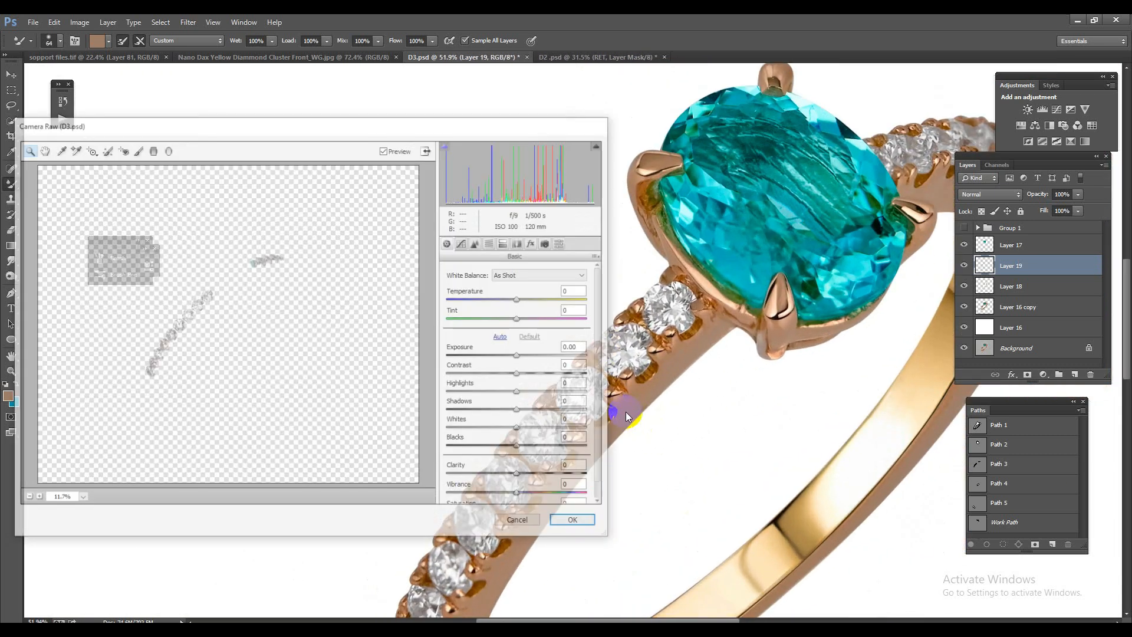
drag(521, 448, 549, 447)
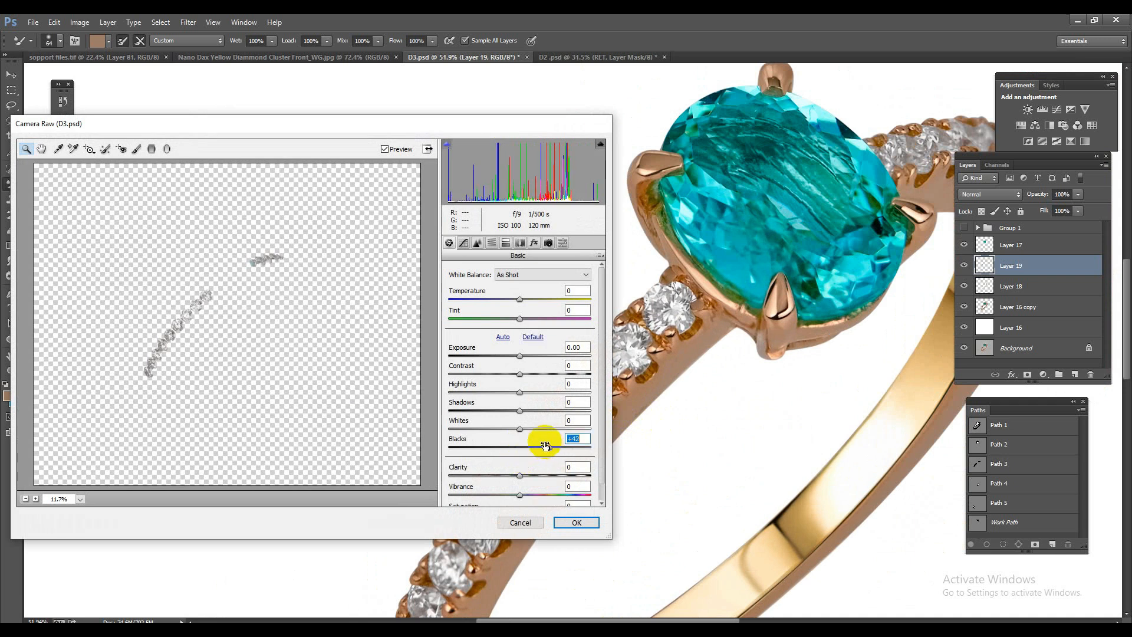
drag(521, 411, 562, 417)
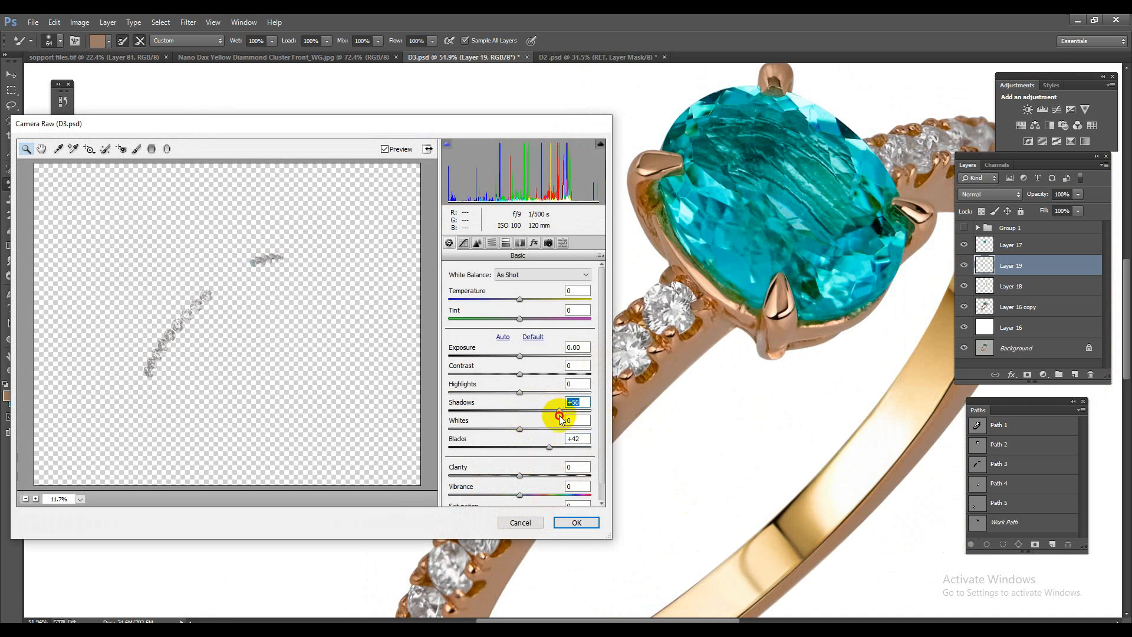
drag(520, 374, 553, 374)
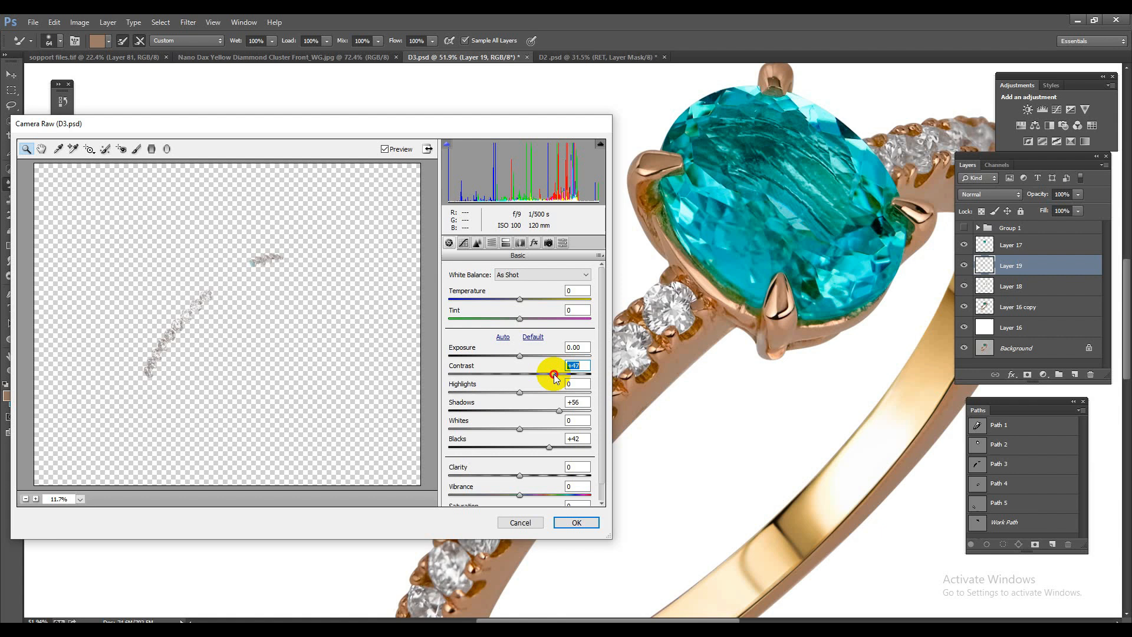
click(594, 522)
Duplicate Layer 19 and reapply the last Camera Raw filter settings to the copy
drag(649, 386, 586, 347)
drag(610, 387, 637, 388)
drag(565, 479, 575, 484)
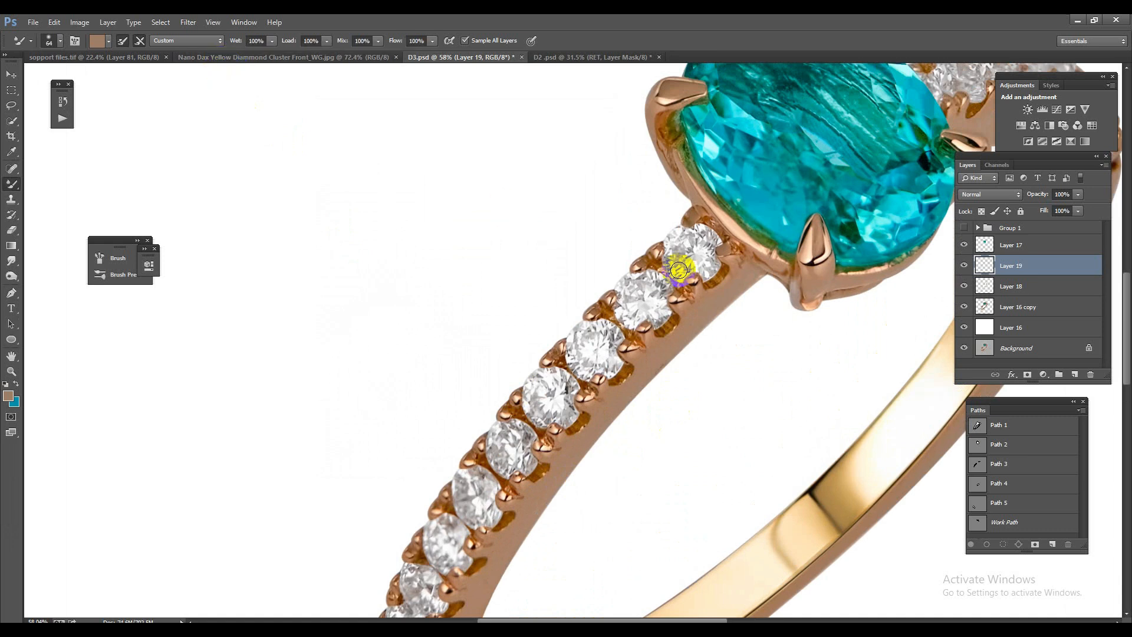
key(ctrl+j)
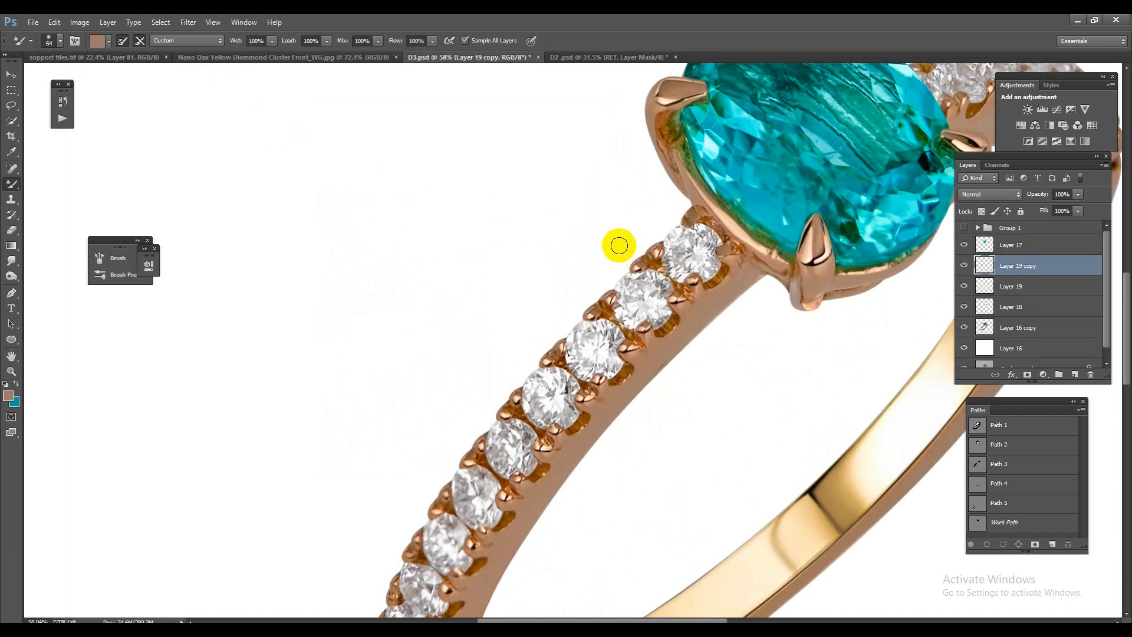
click(188, 21)
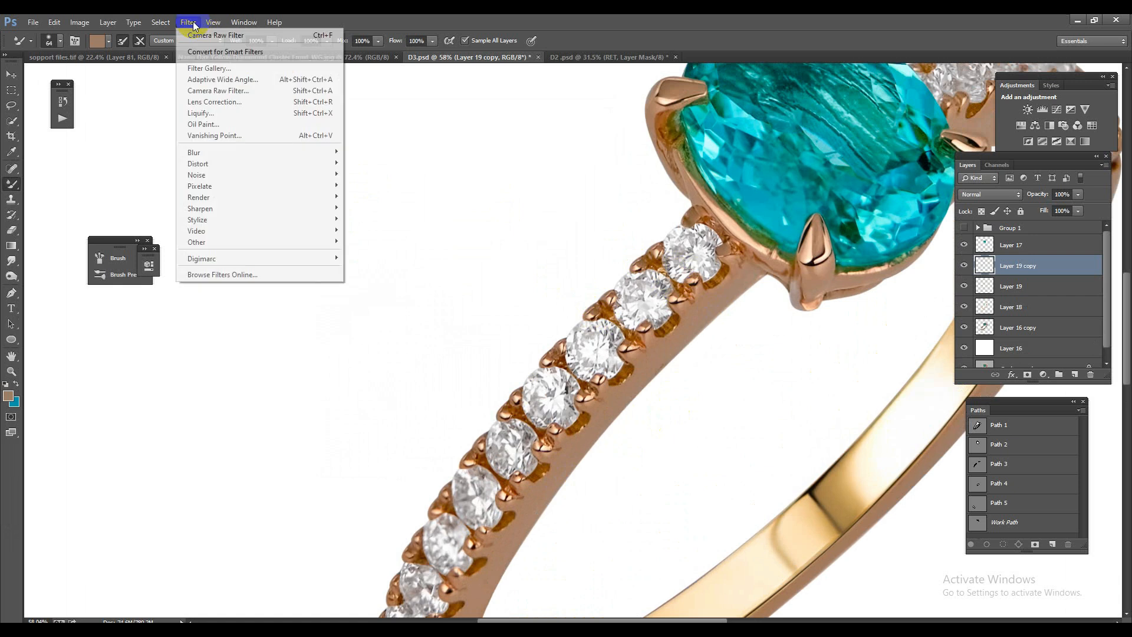
click(198, 32)
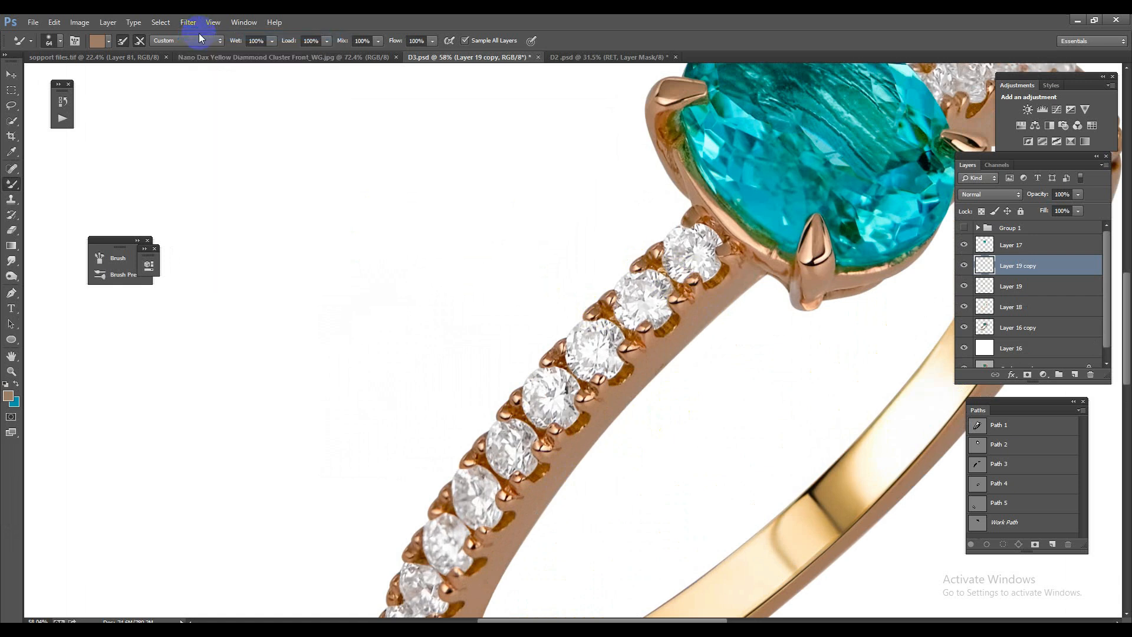
key(ctrl+0)
drag(600, 342, 883, 344)
Mask the diamond copy, paint black at 56% opacity over the brightest small diamonds, and merge the copy into Layer 19
click(1027, 375)
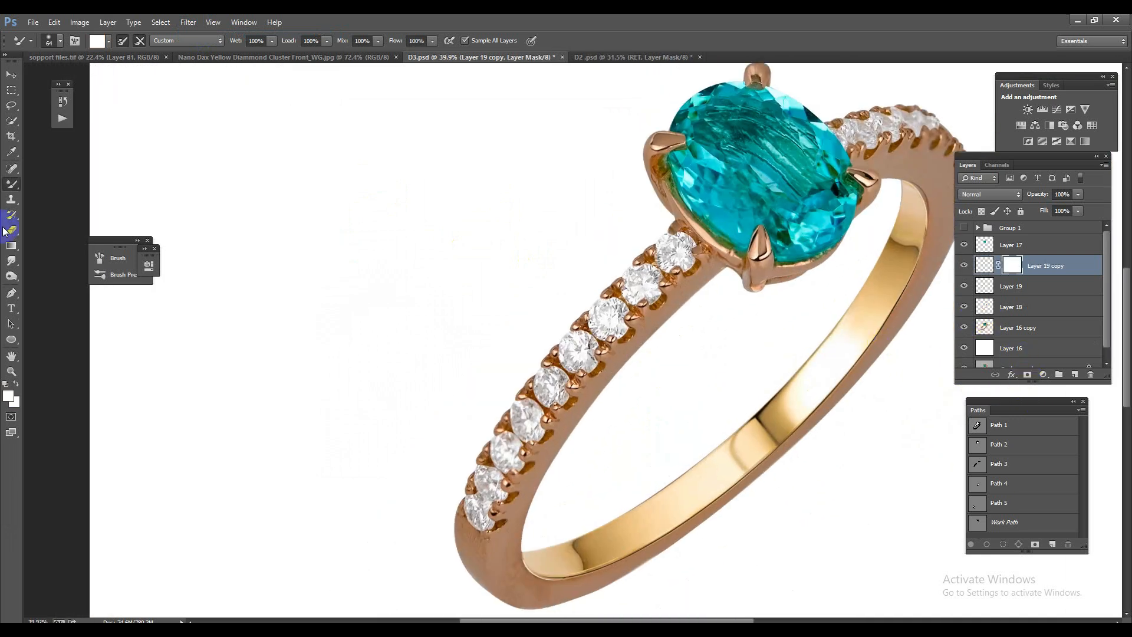
right_click(12, 183)
click(56, 183)
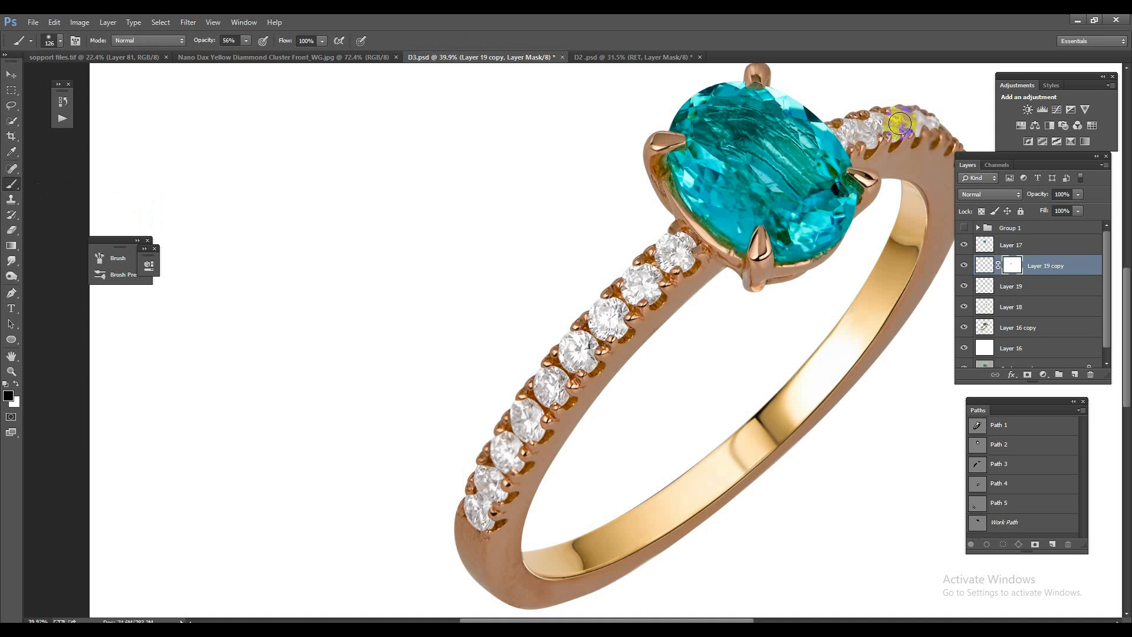
scroll(602, 379, up, 3)
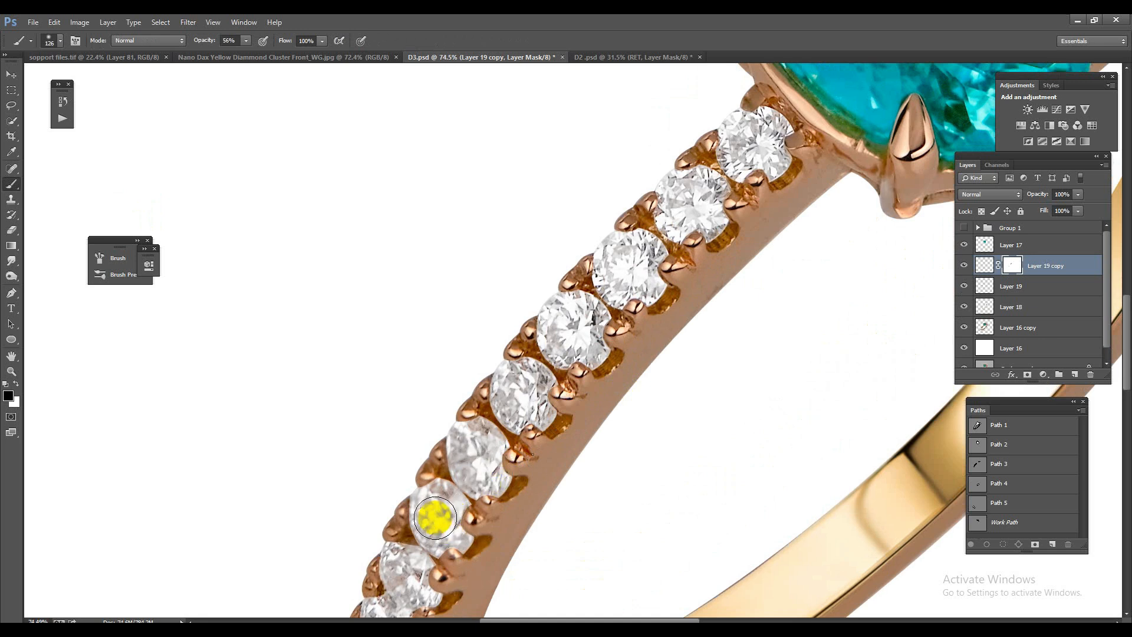
scroll(606, 337, down, 2)
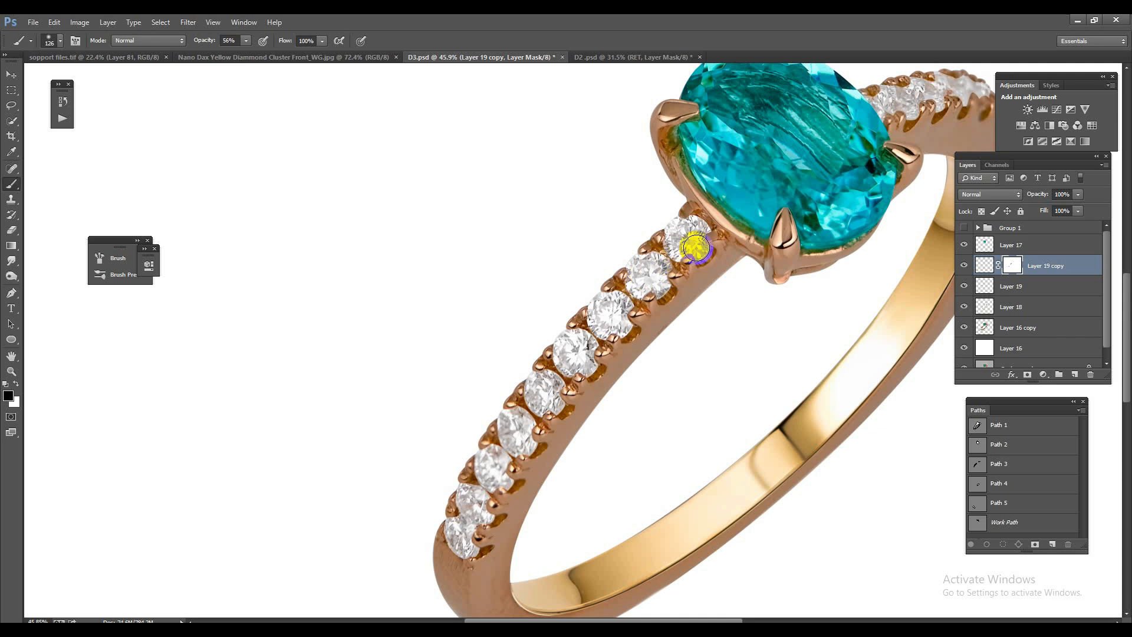
scroll(577, 370, down, 3)
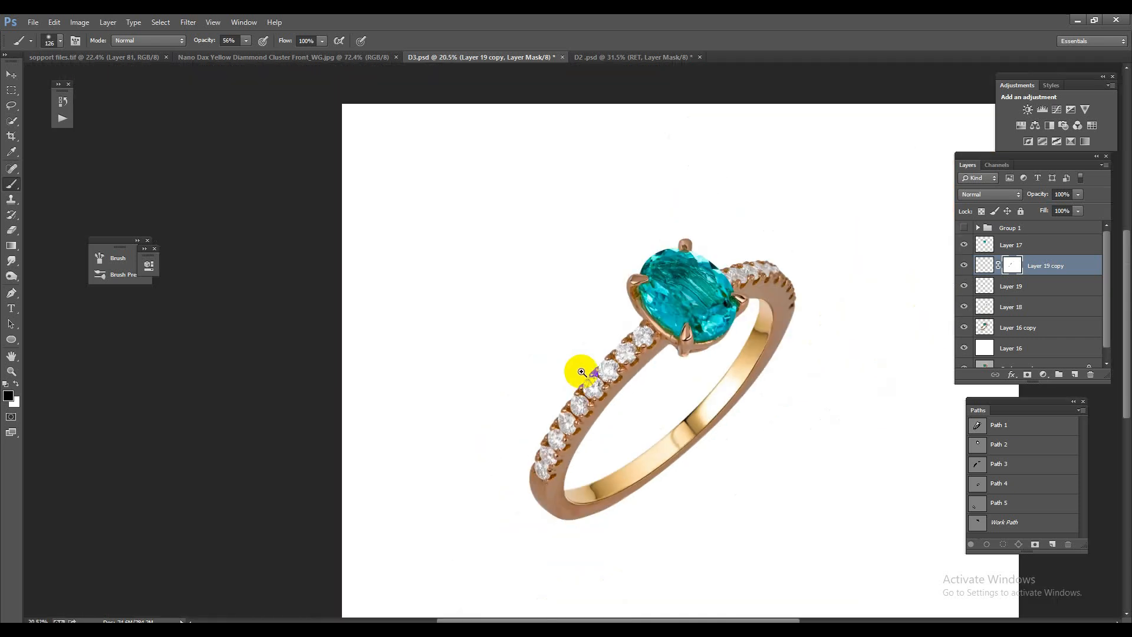
scroll(671, 423, up, 2)
key(Delete)
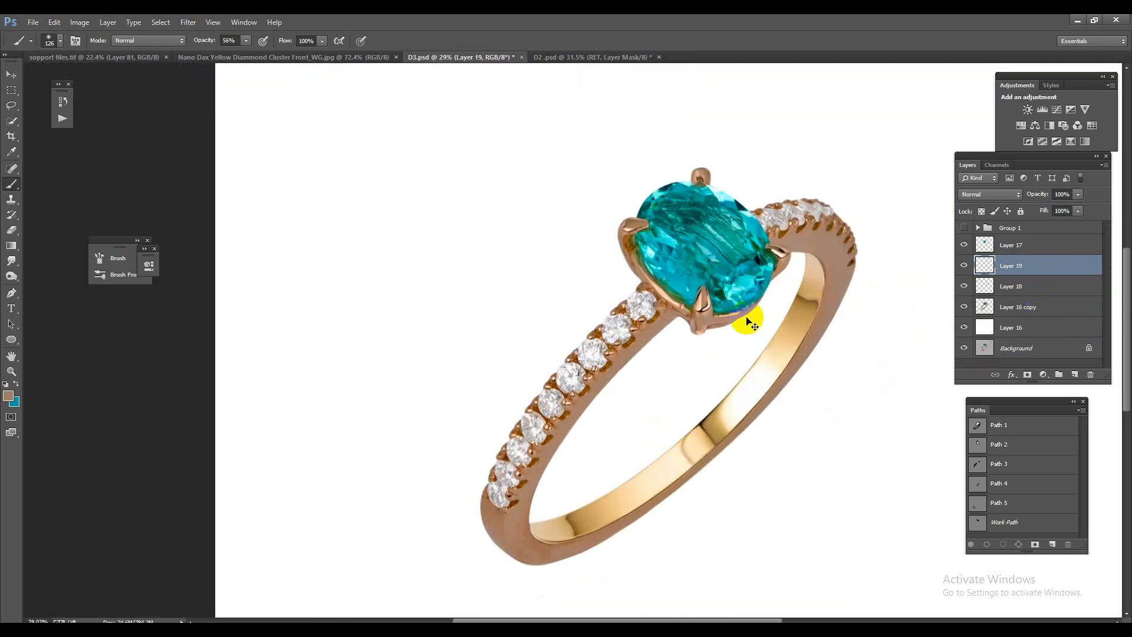
Add a Levels adjustment limited to the small diamonds, with a black input of 2 and a white input of 246
scroll(678, 342, up, 2)
scroll(706, 366, down, 3)
scroll(435, 324, up, 4)
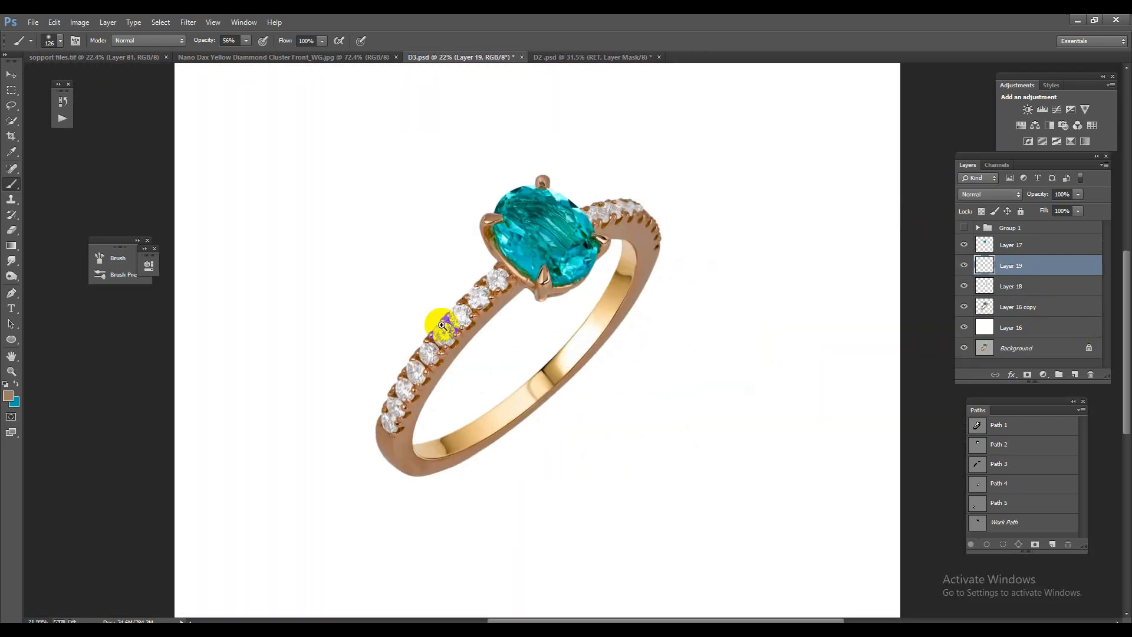
scroll(653, 359, down, 2)
scroll(652, 359, up, 2)
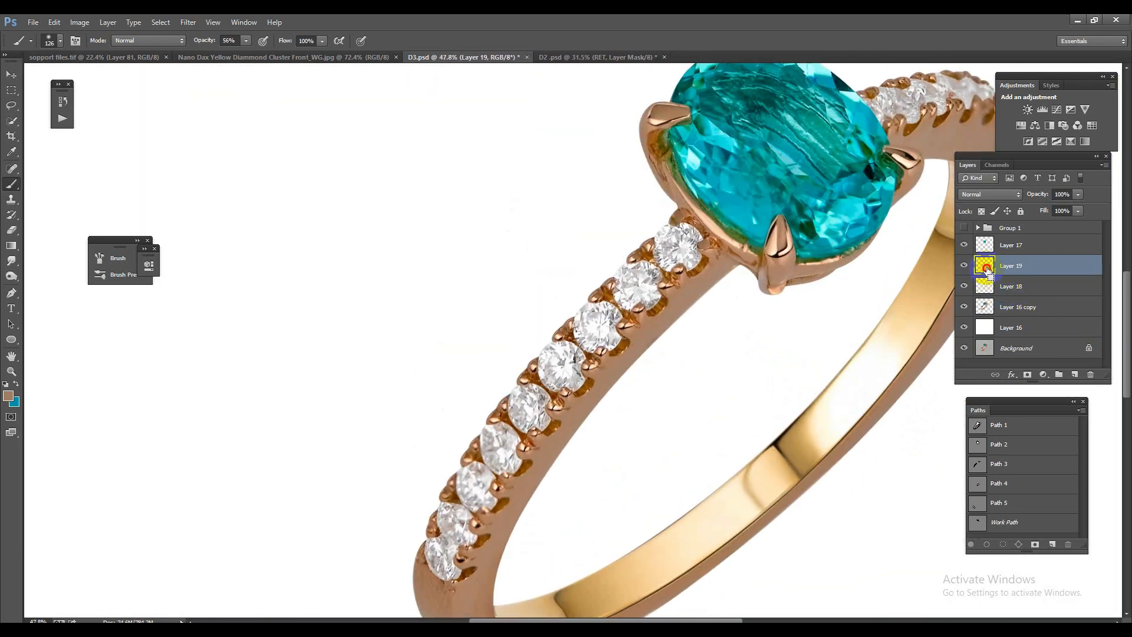
click(1042, 110)
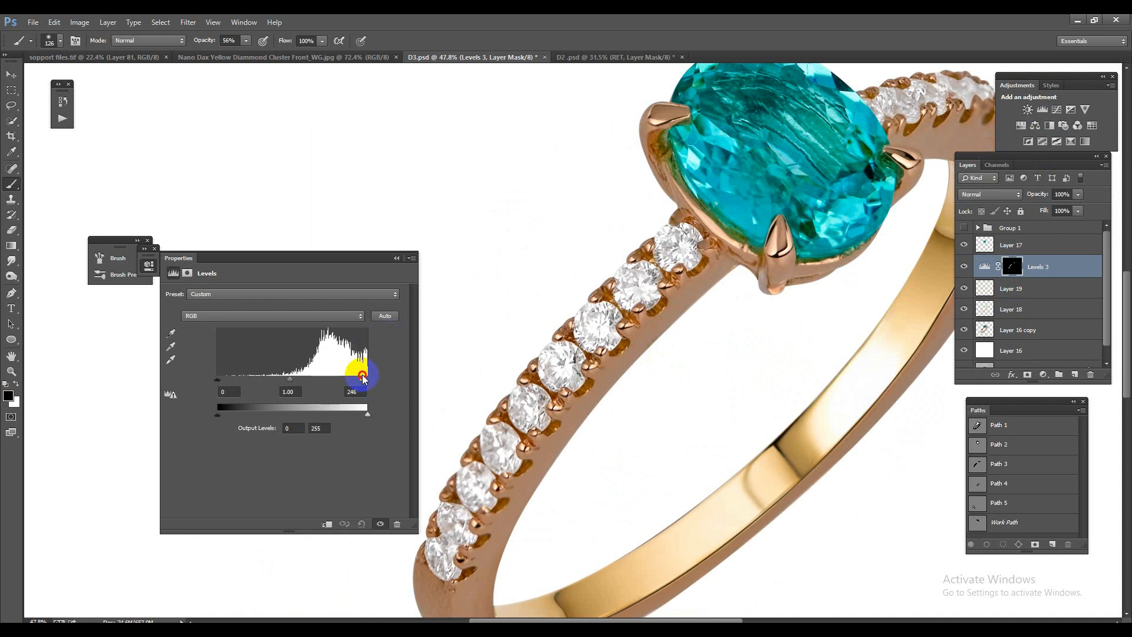
drag(217, 379, 218, 378)
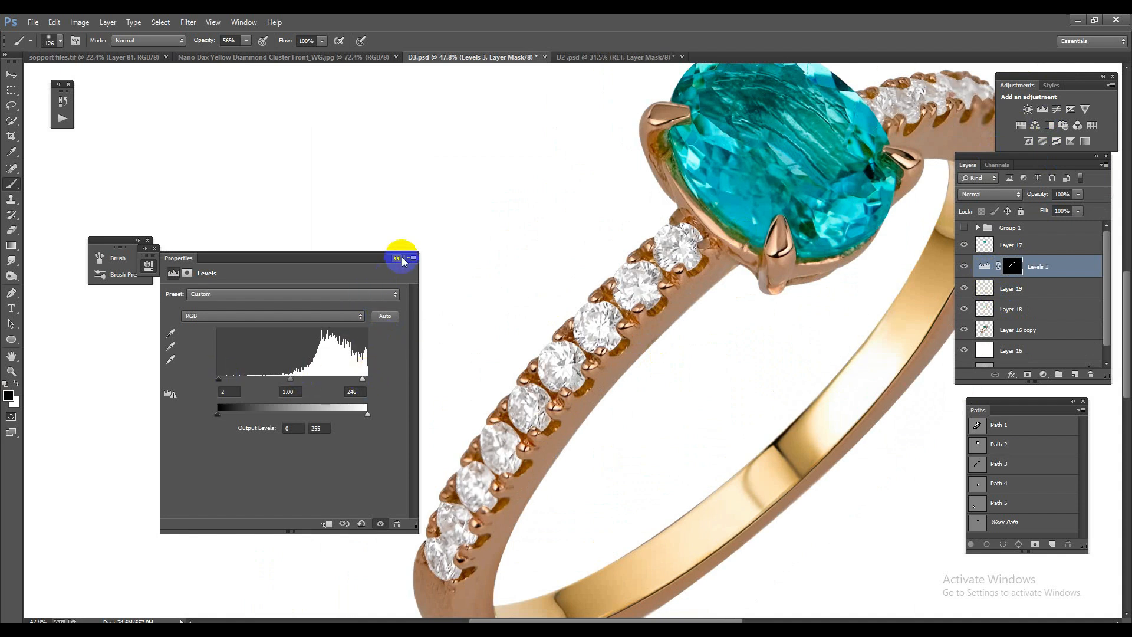
Mask the Levels adjustment with black at 56% opacity over the upper small diamonds and merge it into Layer 19
click(396, 259)
click(1027, 375)
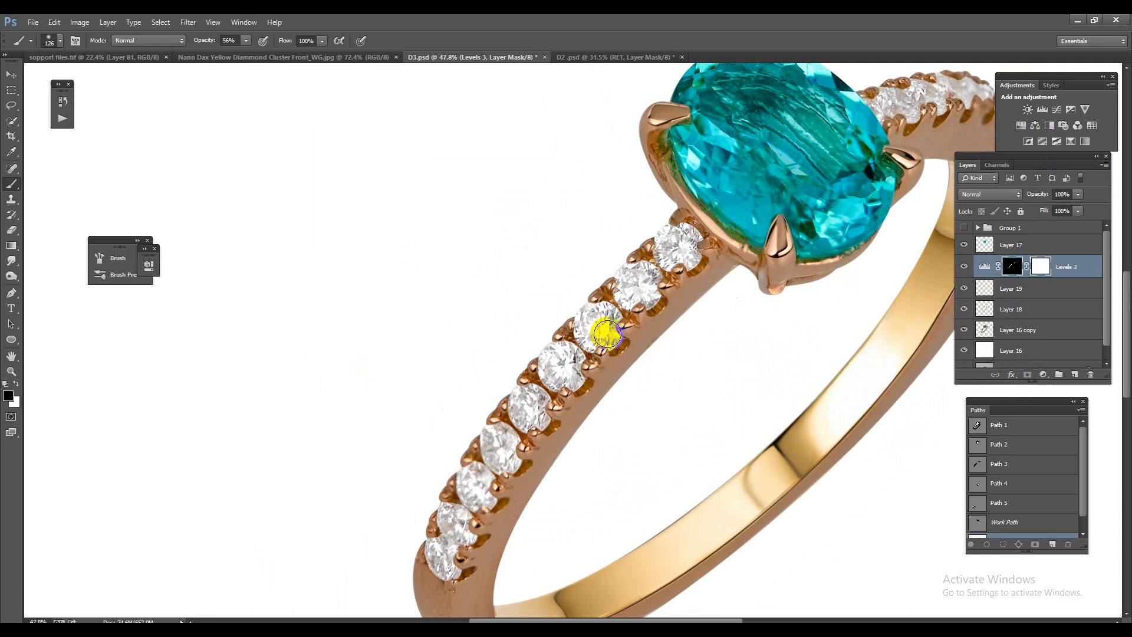
click(684, 255)
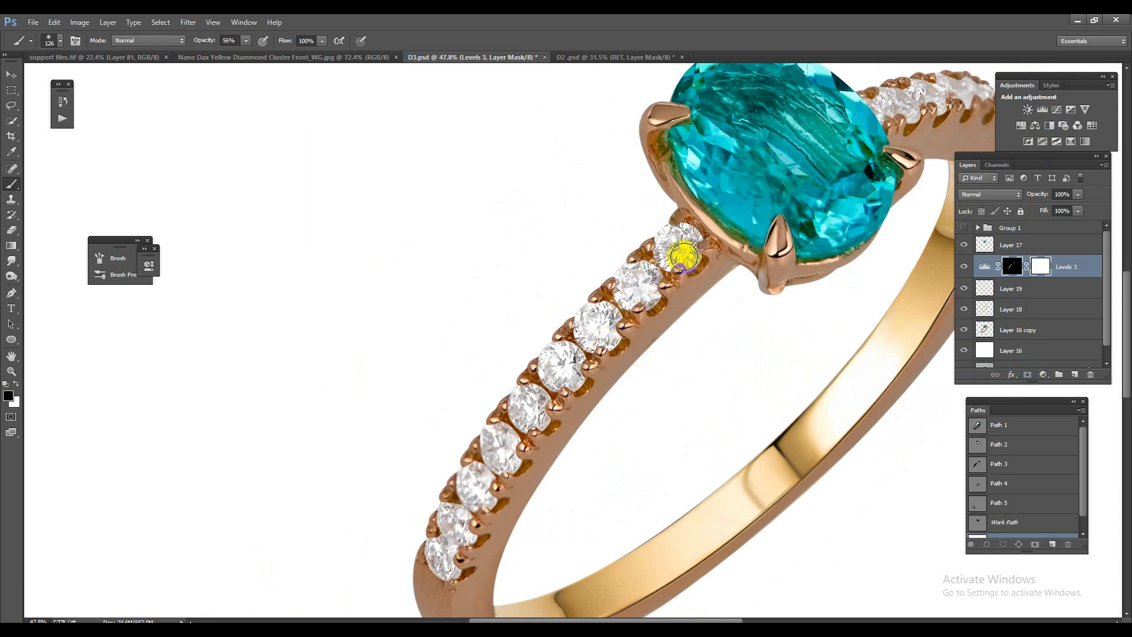
key(ctrl+minus)
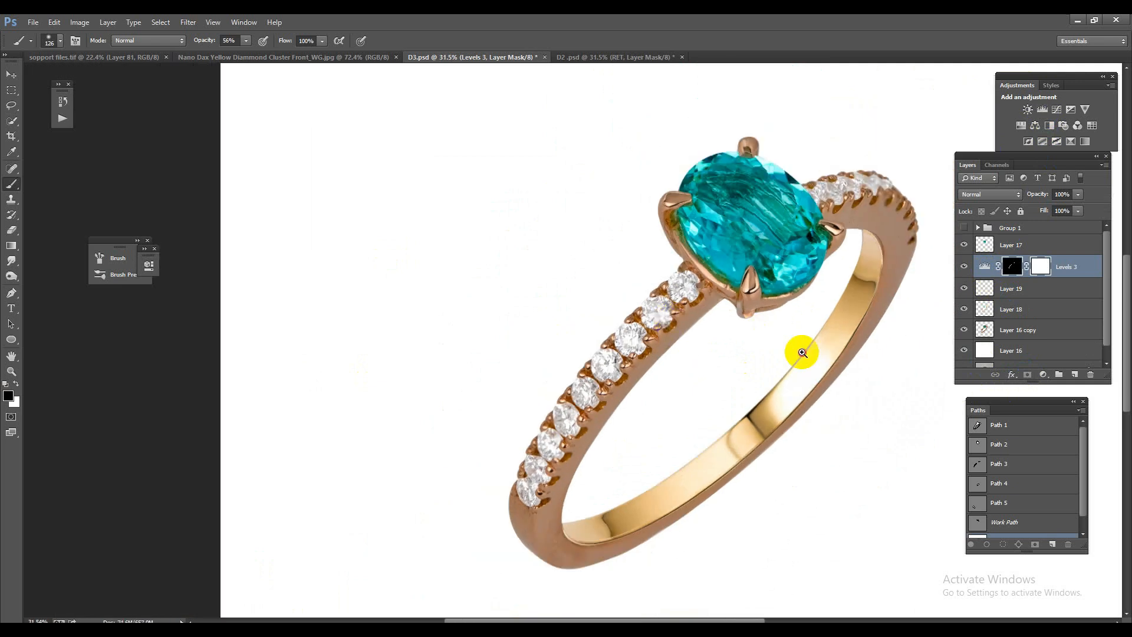
key(ctrl+e)
click(966, 266)
click(964, 266)
Compare the ring with the inner band on Layer 18 hidden and shown, and examine the band's edges
click(1032, 286)
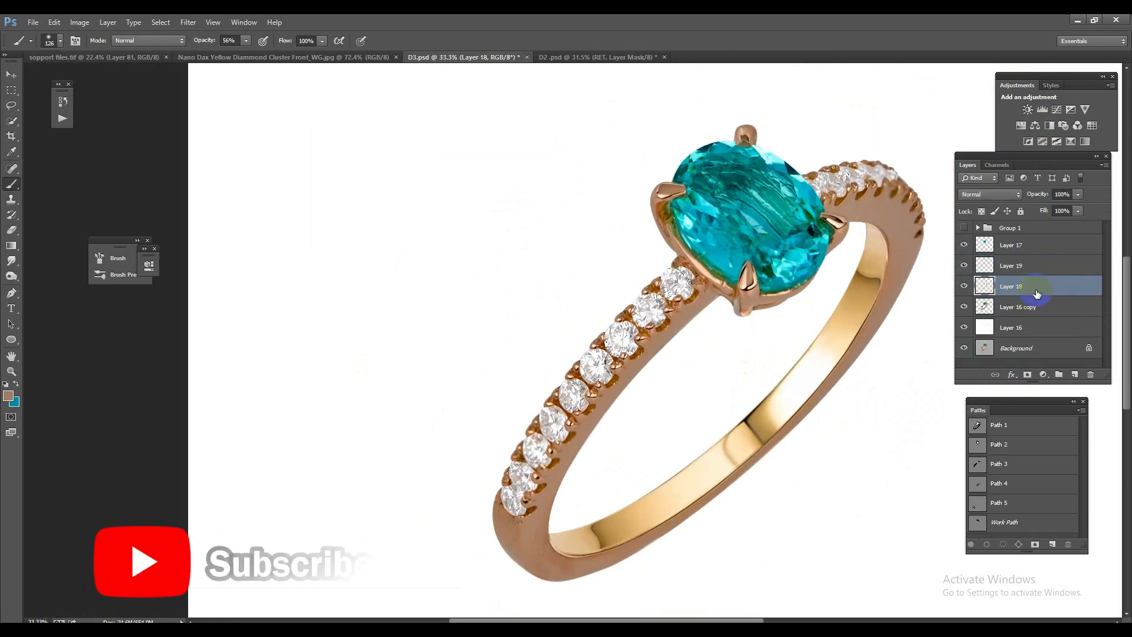
click(964, 286)
click(964, 286)
click(964, 286)
click(964, 286)
click(964, 287)
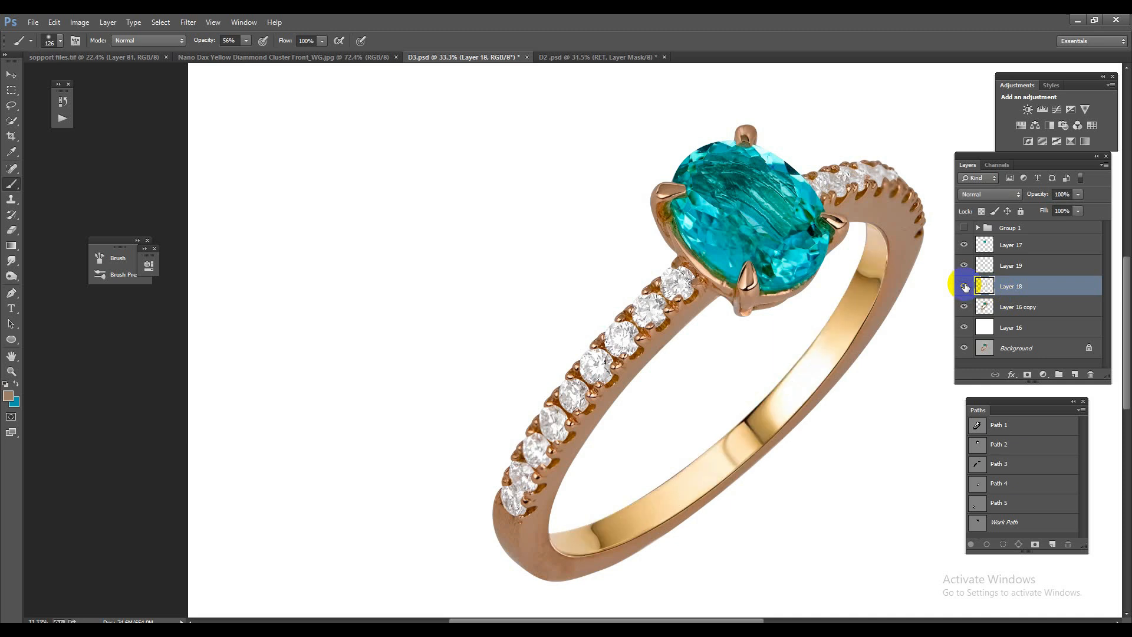
click(965, 287)
click(965, 287)
drag(902, 239, 973, 268)
drag(864, 298, 765, 269)
drag(767, 412, 753, 435)
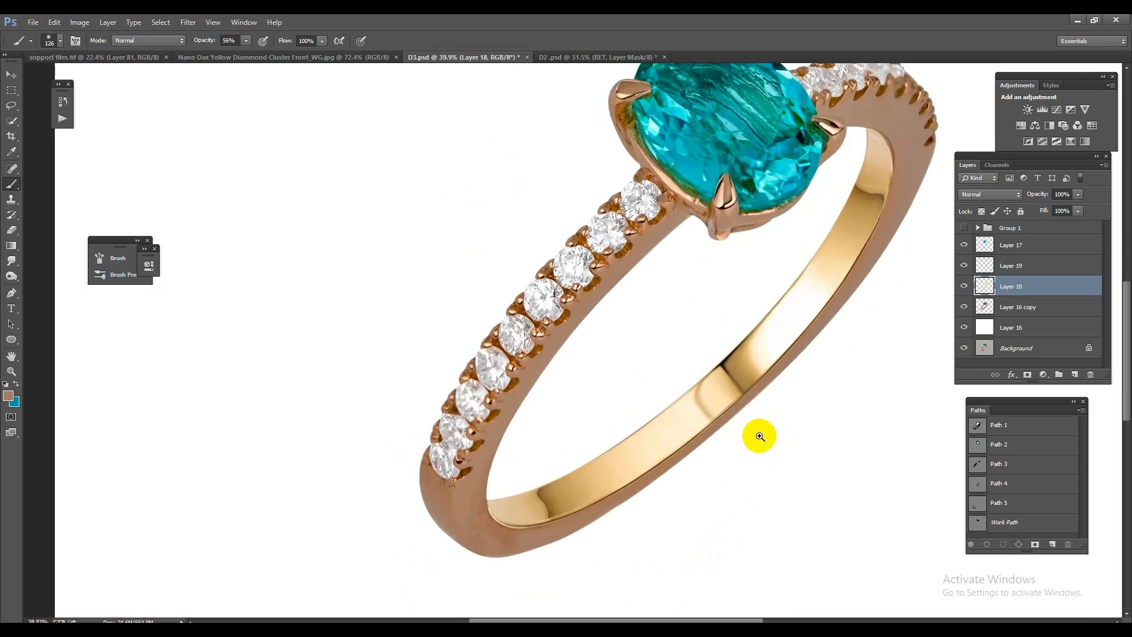
Warp the inner band on Layer 18 to fit the ring's inner edge and apply the transform
key(ctrl+t)
right_click(707, 328)
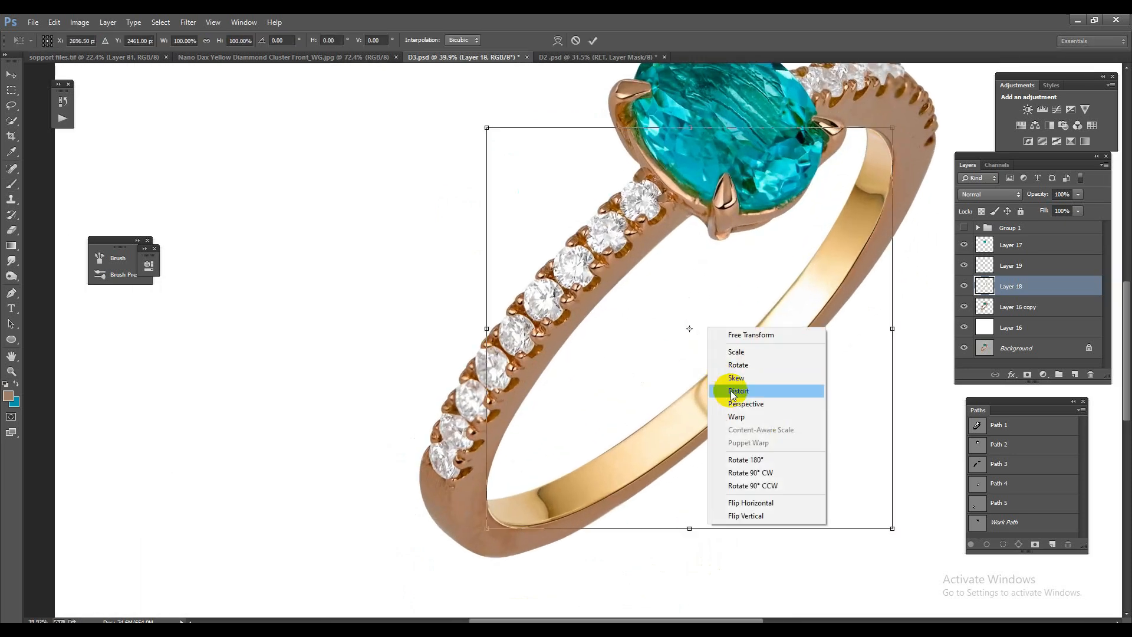
click(723, 418)
drag(642, 372, 668, 379)
drag(629, 342, 625, 348)
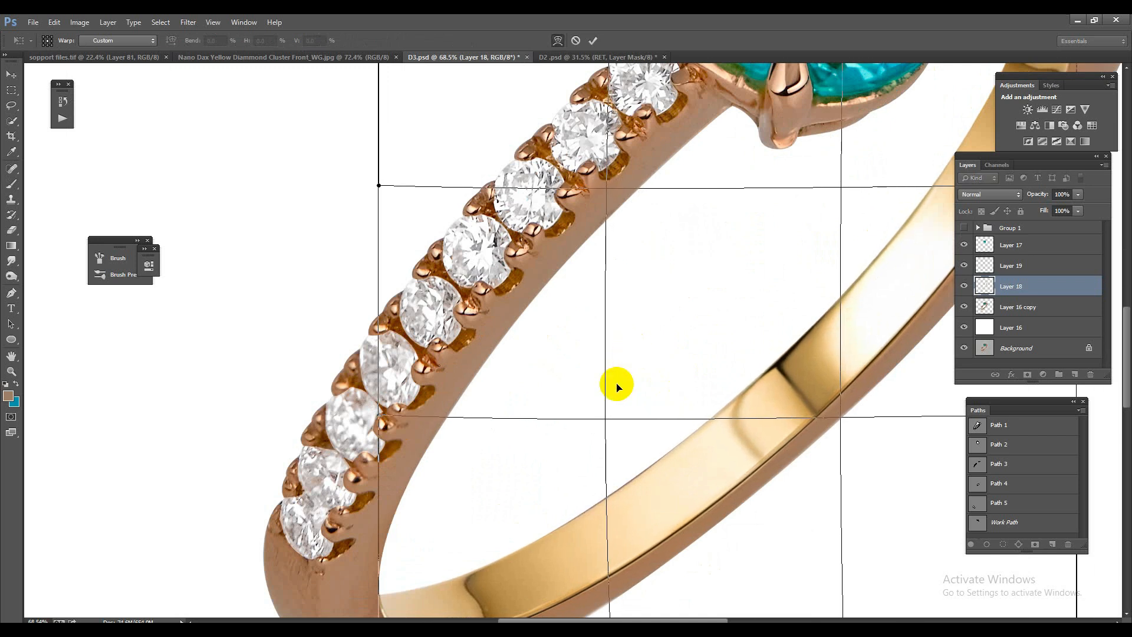
drag(442, 470, 525, 342)
scroll(501, 434, up, 3)
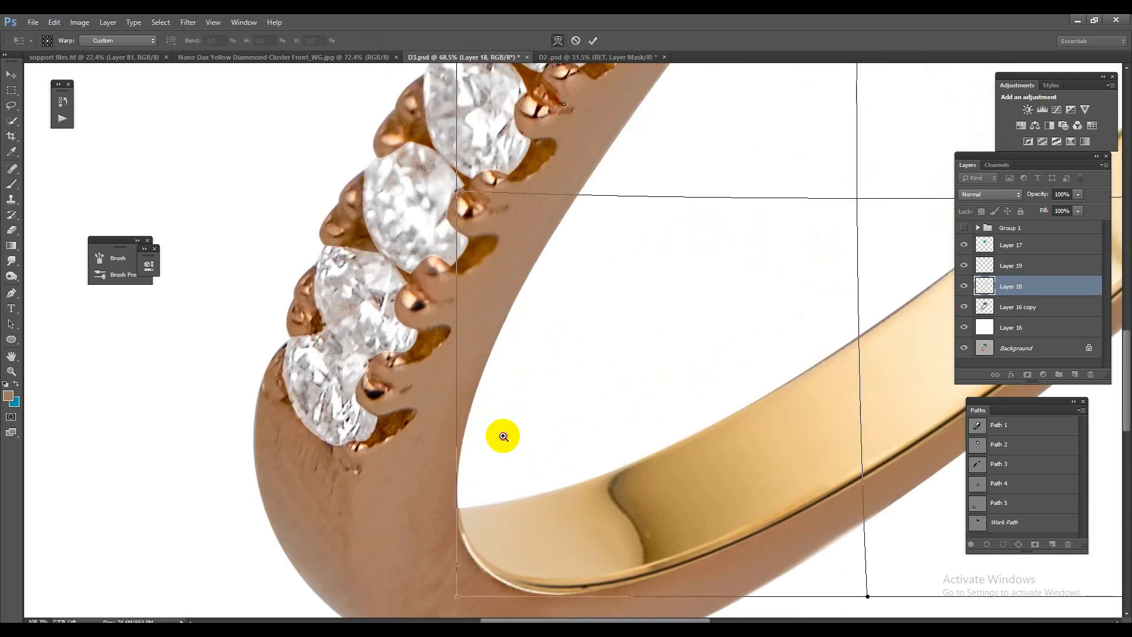
scroll(513, 440, down, 5)
drag(645, 341, 584, 409)
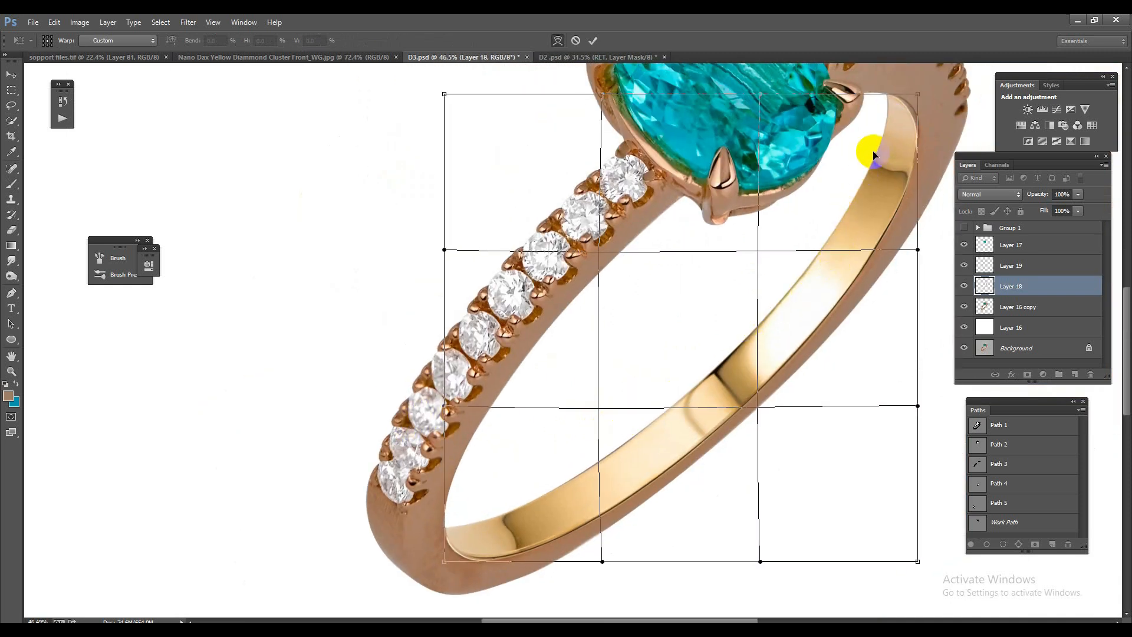
key(Return)
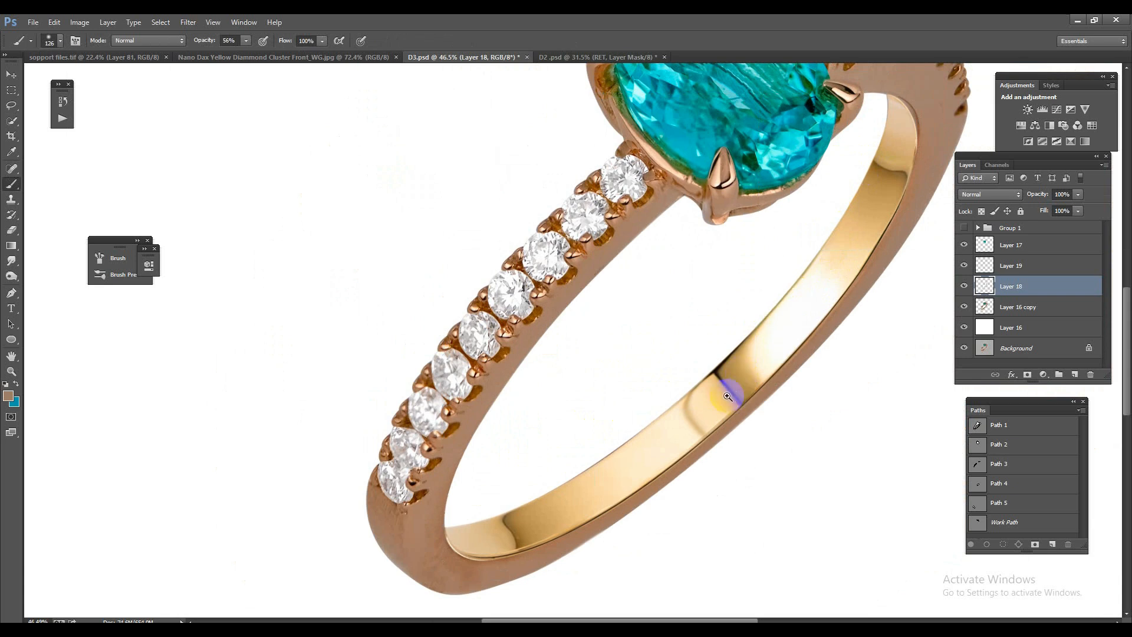
Examine the stone setting, small diamonds and inner band up close and in the full ring view
scroll(682, 309, down, 3)
scroll(600, 317, up, 6)
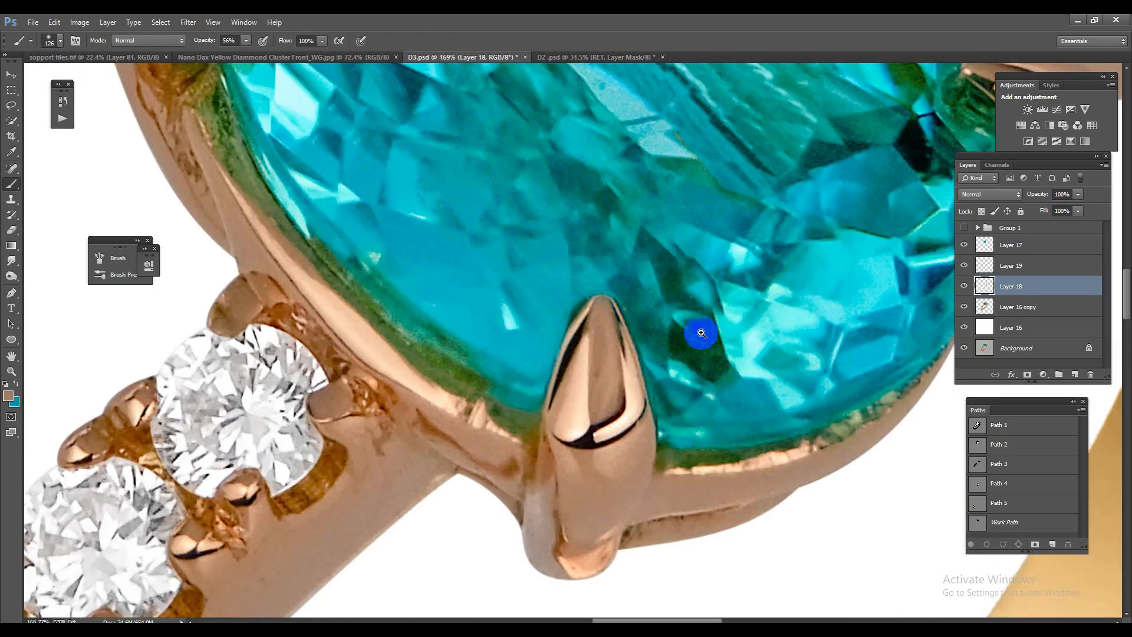
scroll(701, 333, down, 4)
scroll(672, 312, up, 1)
scroll(670, 311, down, 2)
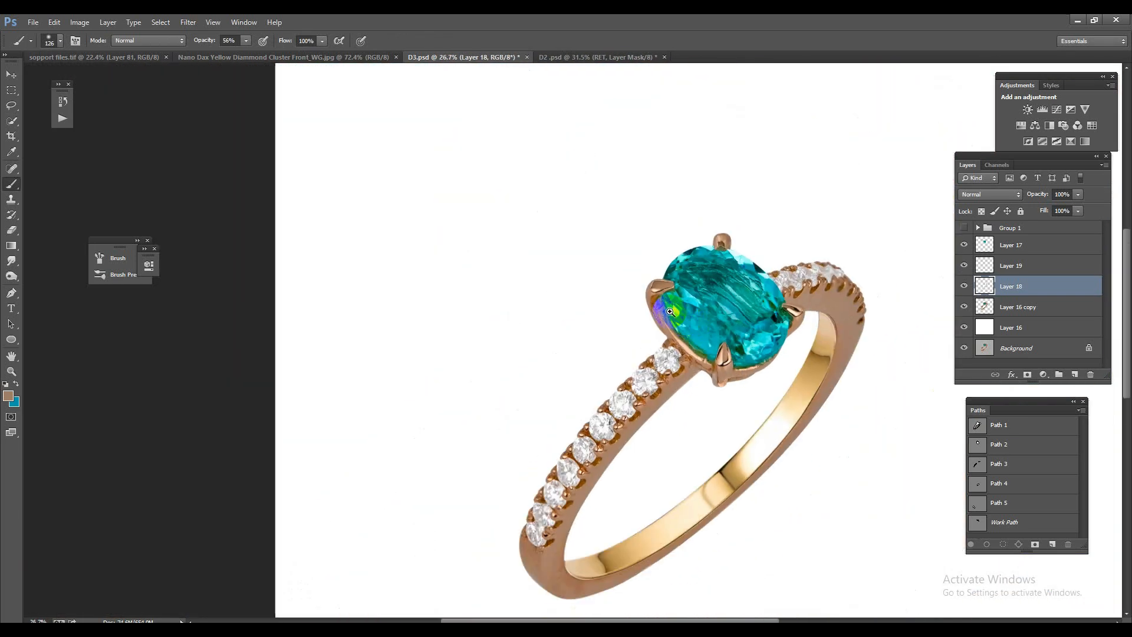
scroll(670, 311, up, 5)
scroll(684, 330, down, 7)
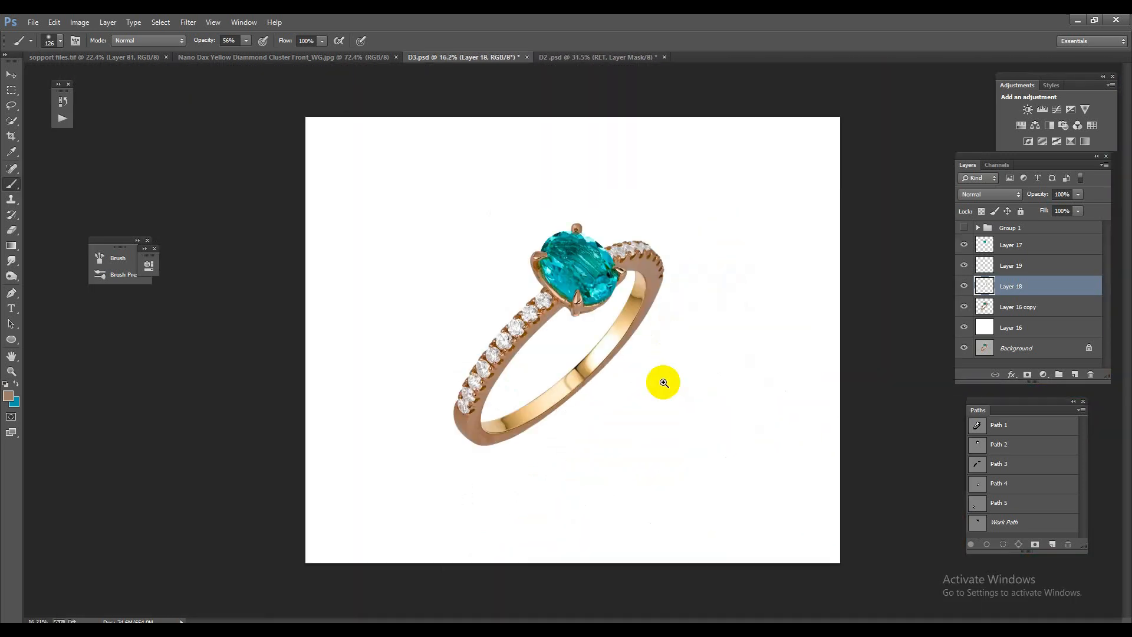
scroll(463, 374, up, 3)
scroll(662, 346, up, 2)
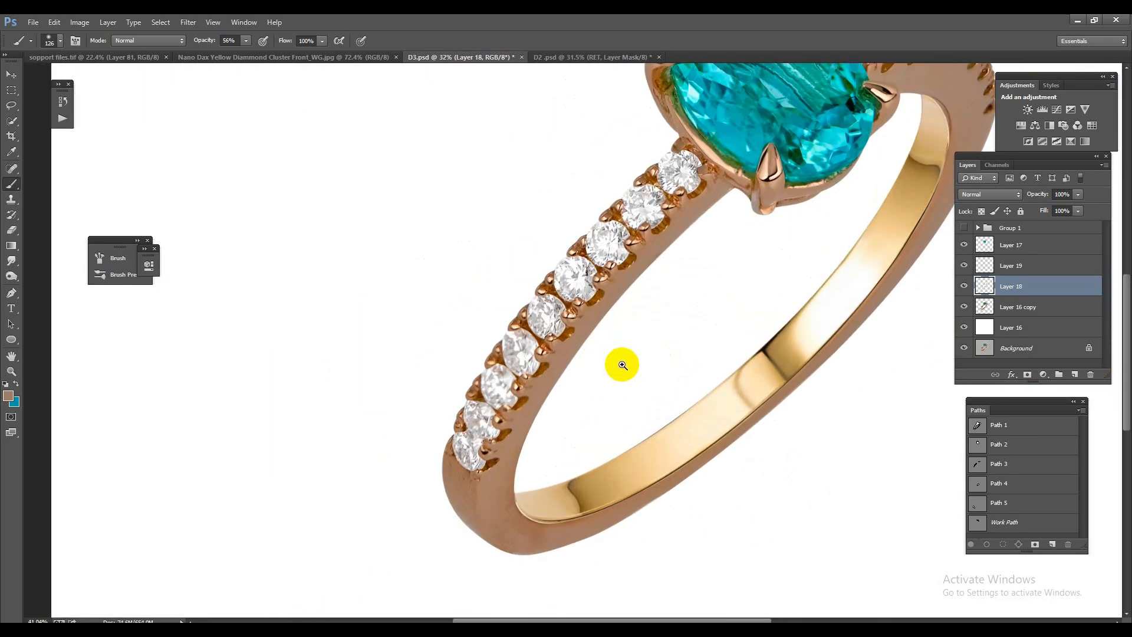
scroll(623, 365, up, 1)
Start a Camera Raw filter on Layer 16 copy and raise its Clarity, Shadows and Contrast
click(1020, 307)
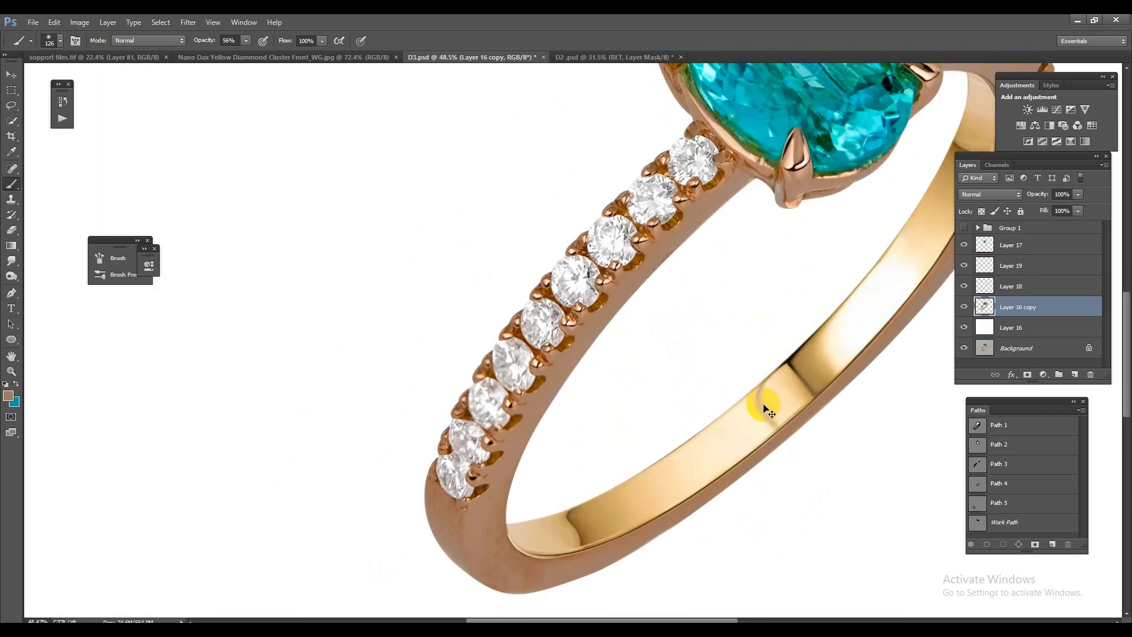
key(ctrl+shift+a)
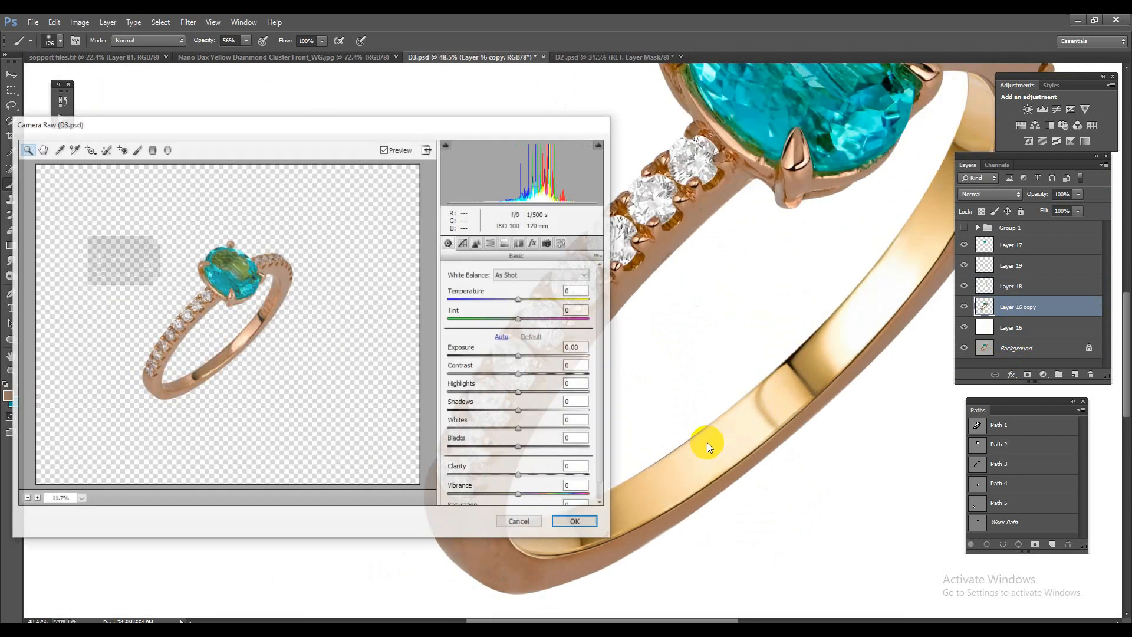
drag(520, 475, 568, 447)
drag(519, 410, 597, 416)
drag(519, 374, 602, 380)
Reduce the metal's noise with Luminance 69 and Luminance Detail 47, and apply the Camera Raw filter
click(478, 243)
click(506, 407)
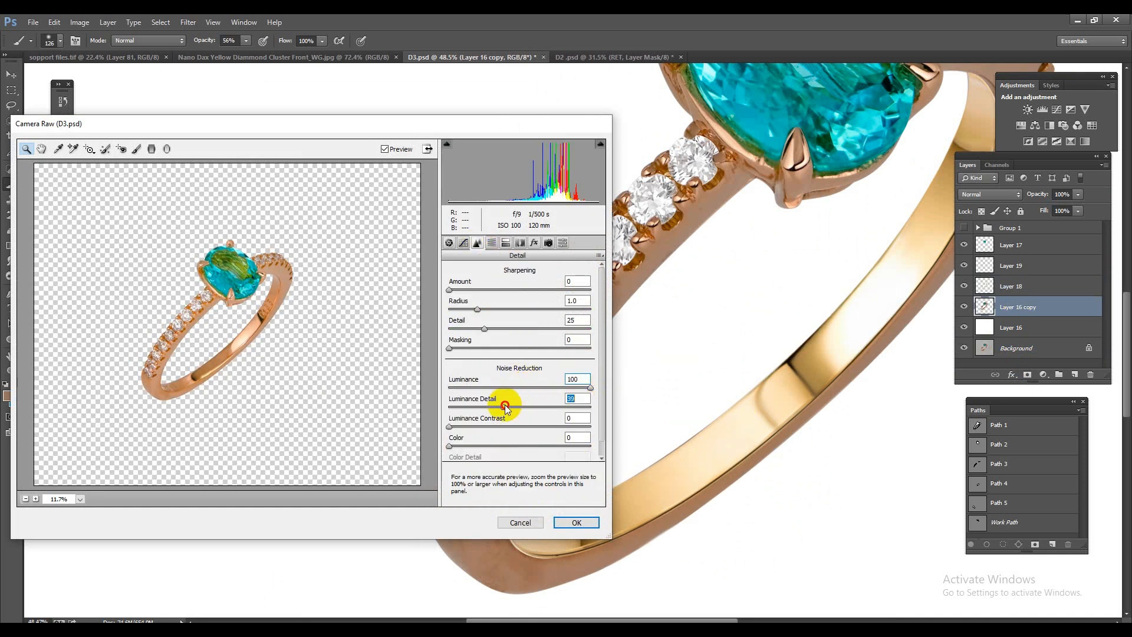
drag(504, 402, 506, 400)
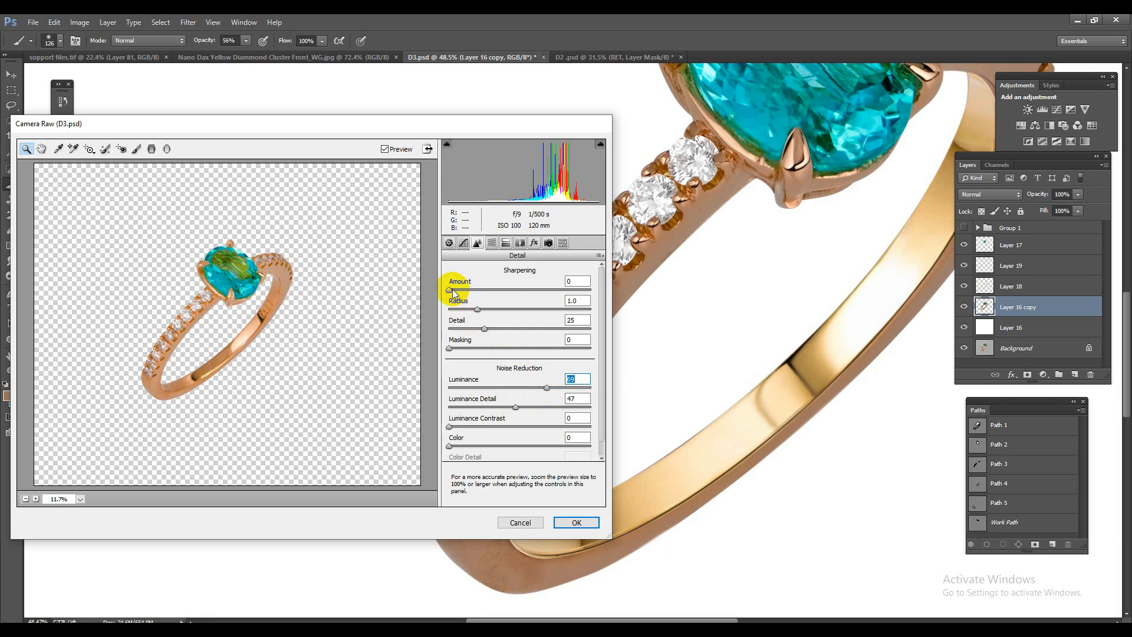
click(578, 522)
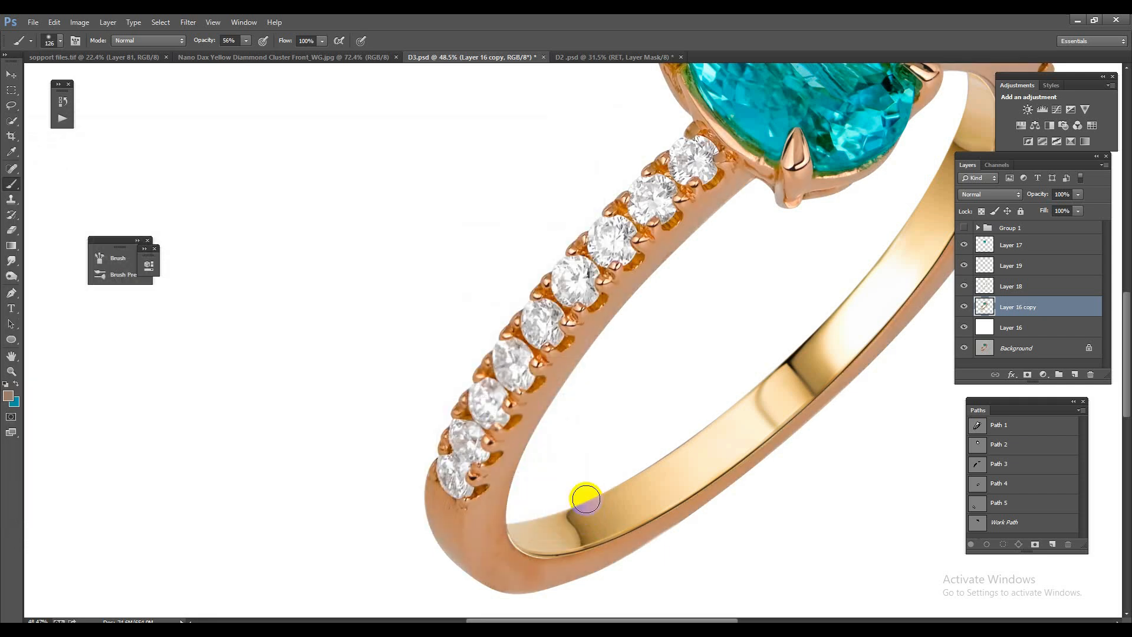
Examine the ring's prongs, shank and lower curve up close for remaining flaws in the metal
scroll(613, 495, down, 5)
scroll(539, 359, up, 5)
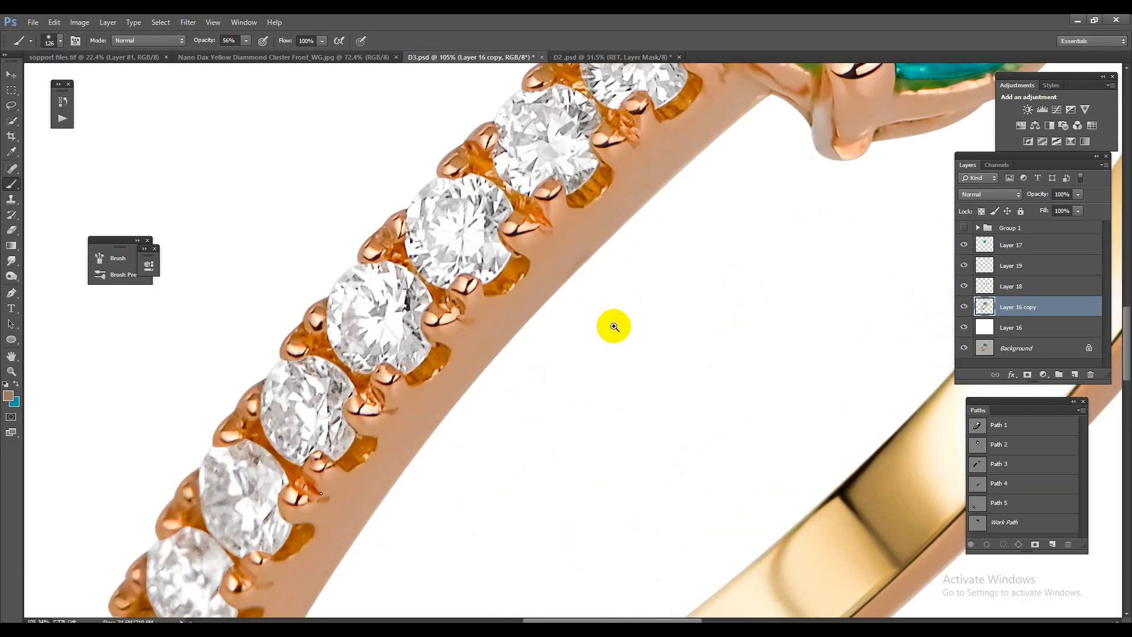
scroll(543, 254, up, 3)
scroll(679, 340, down, 5)
scroll(631, 286, up, 2)
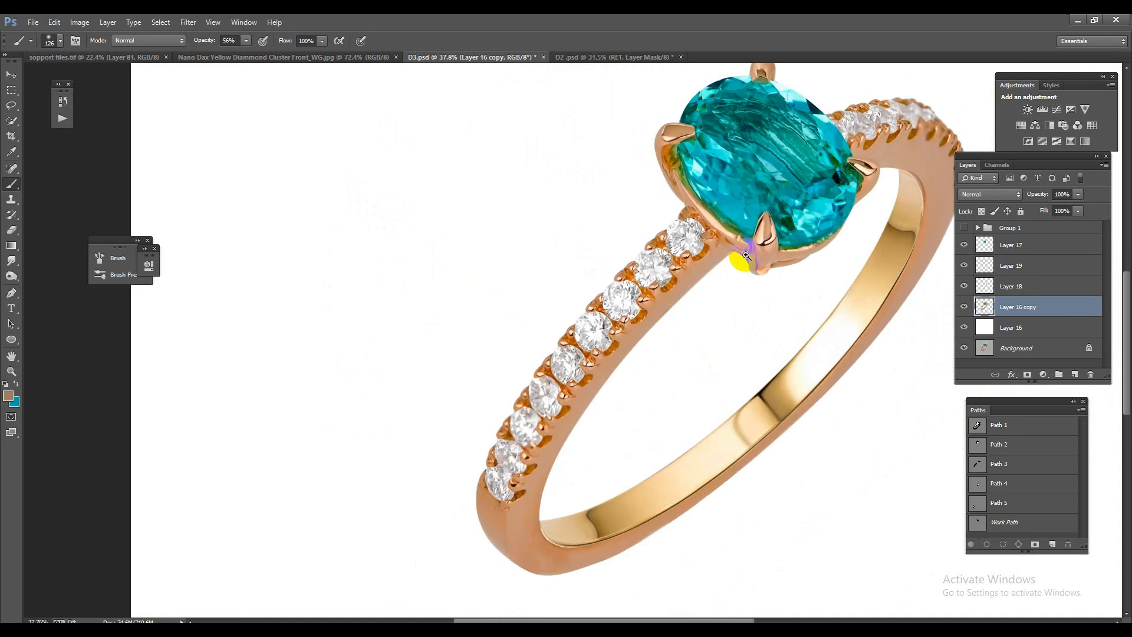
scroll(804, 237, up, 2)
scroll(744, 228, down, 5)
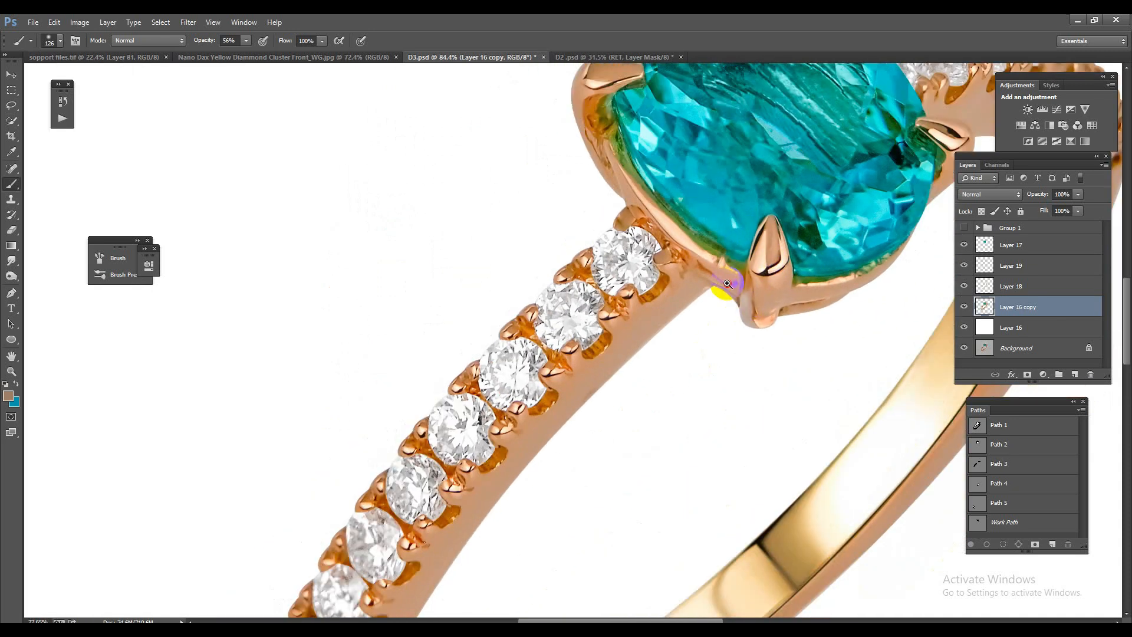
scroll(512, 432, up, 3)
scroll(512, 432, up, 4)
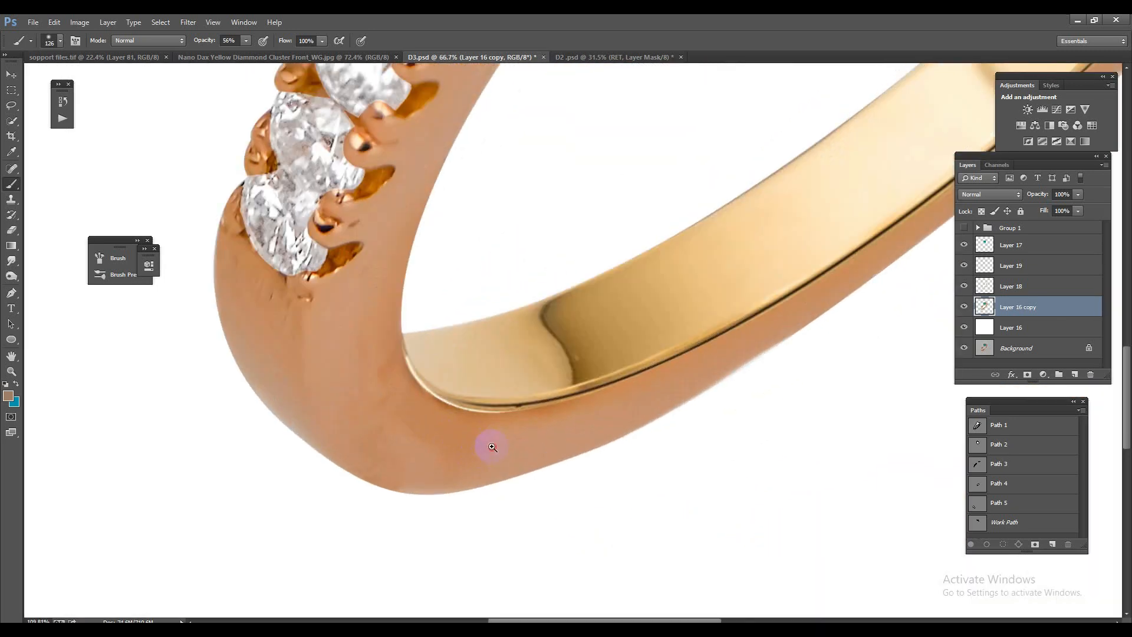
scroll(448, 357, up, 2)
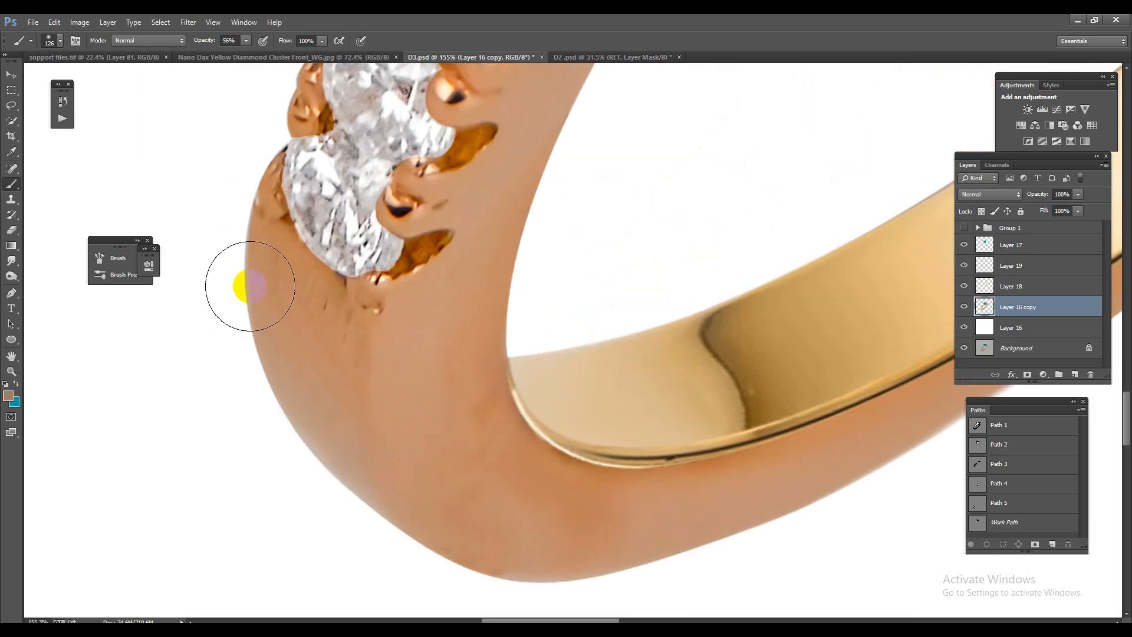
Smooth the outer metal around and below the lowest small diamond on Layer 16 copy with the Mixer Brush
right_click(11, 183)
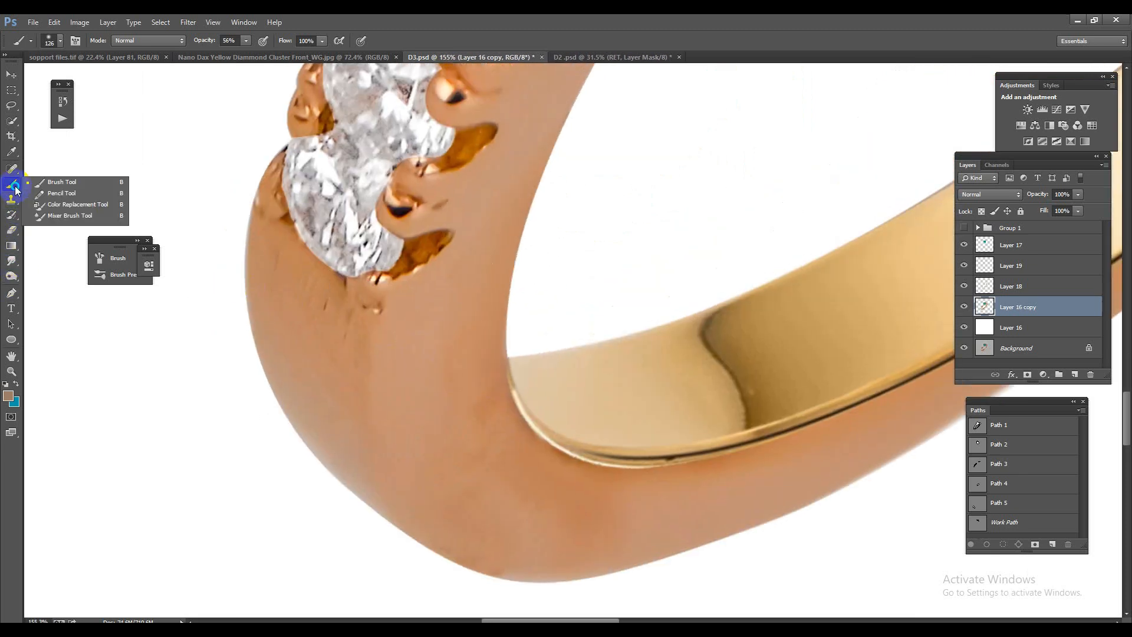
click(59, 215)
alt+right_click(281, 264)
alt+click(264, 253)
alt+click(965, 349)
alt+click(965, 349)
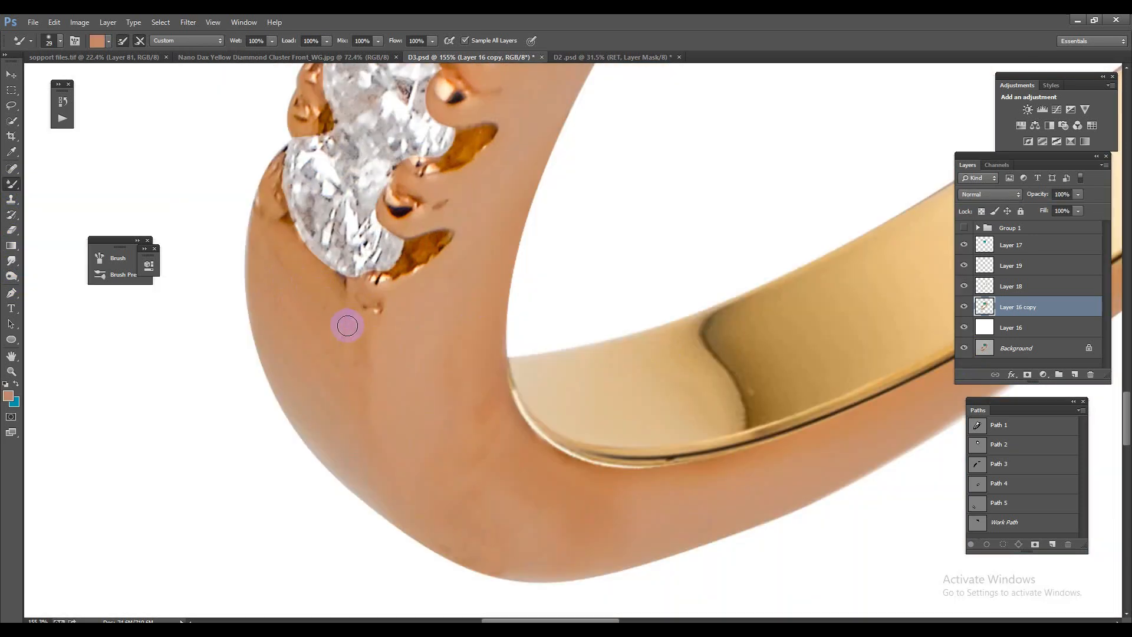
drag(497, 399, 599, 328)
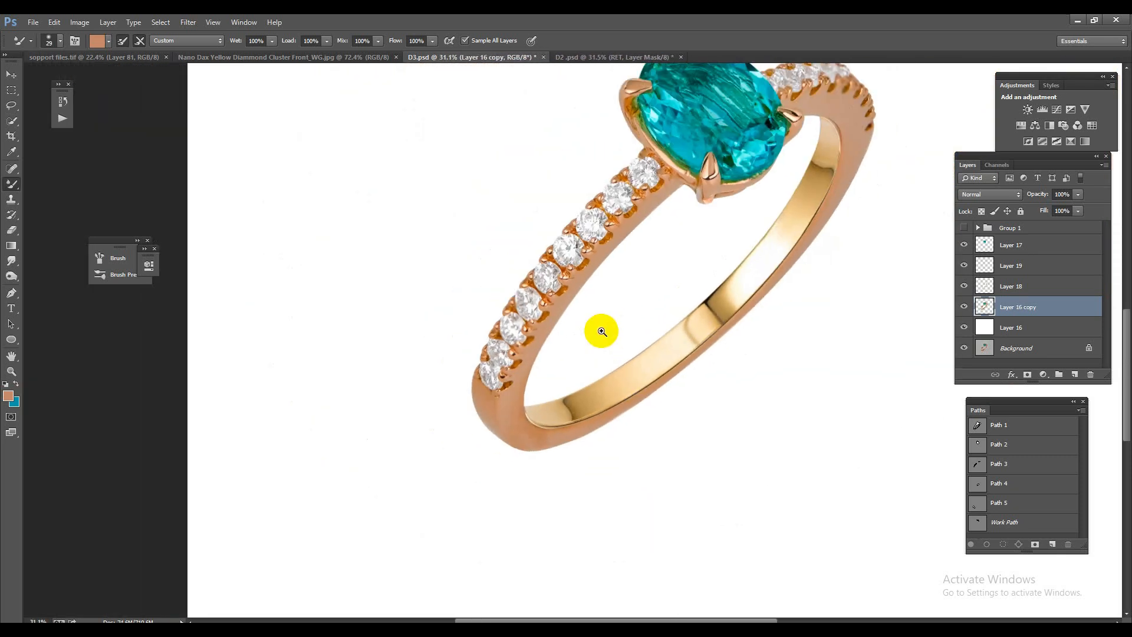
Add a layer with the outline of Layer 16 copy selected, and sample the peach swatch from support files.tif as the Brush colour
ctrl+click(990, 307)
click(1075, 374)
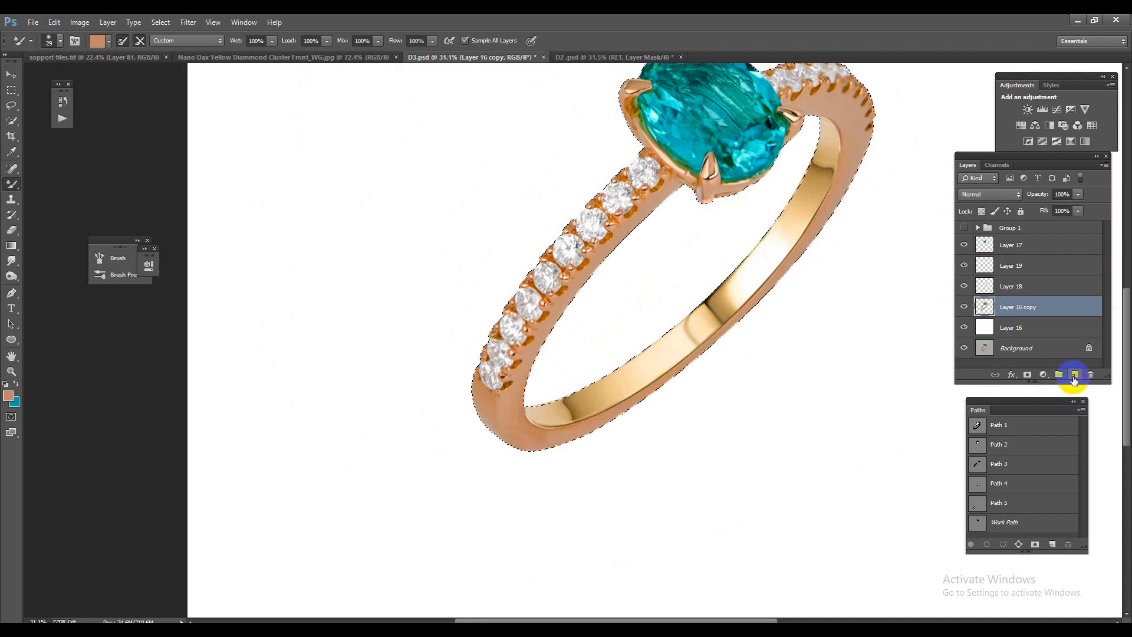
click(83, 57)
right_click(13, 184)
click(46, 181)
alt+click(883, 121)
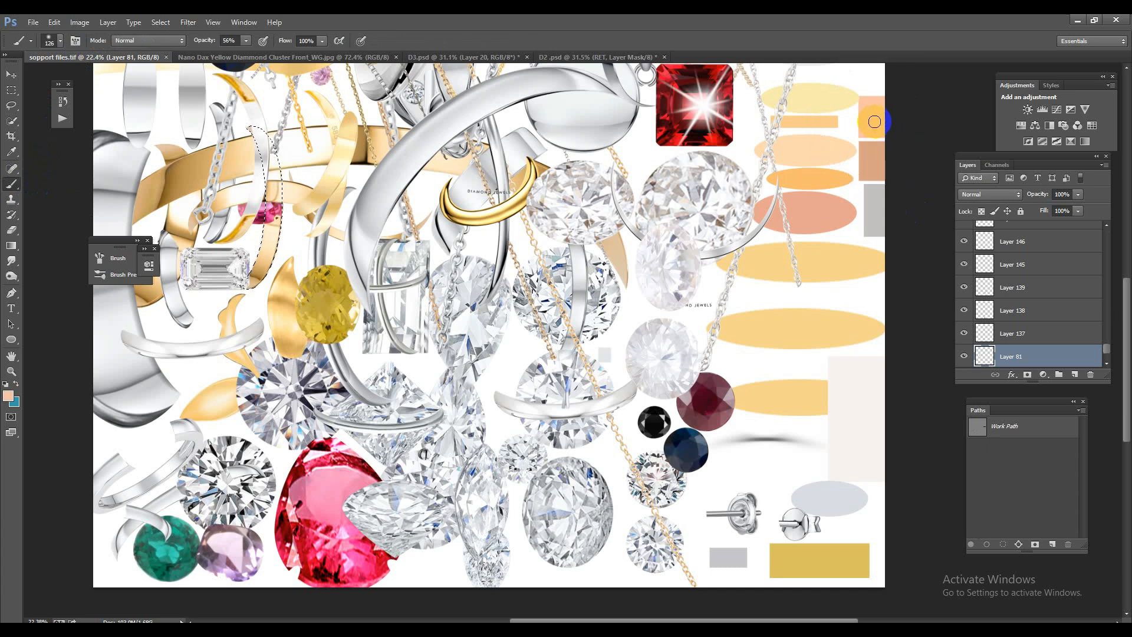
alt+click(871, 124)
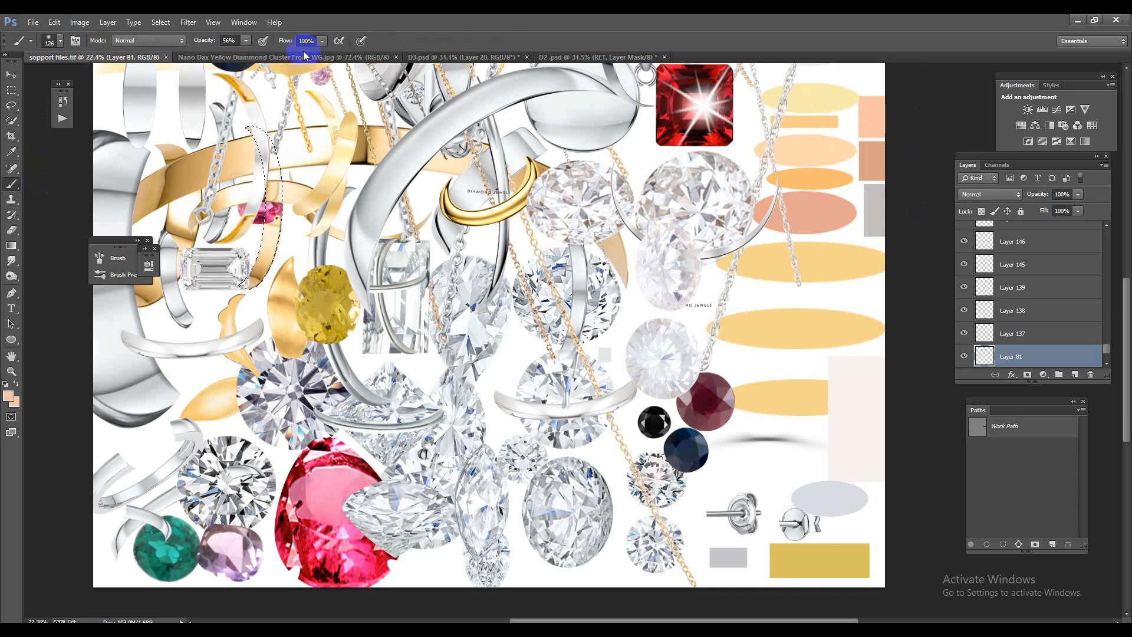
click(500, 56)
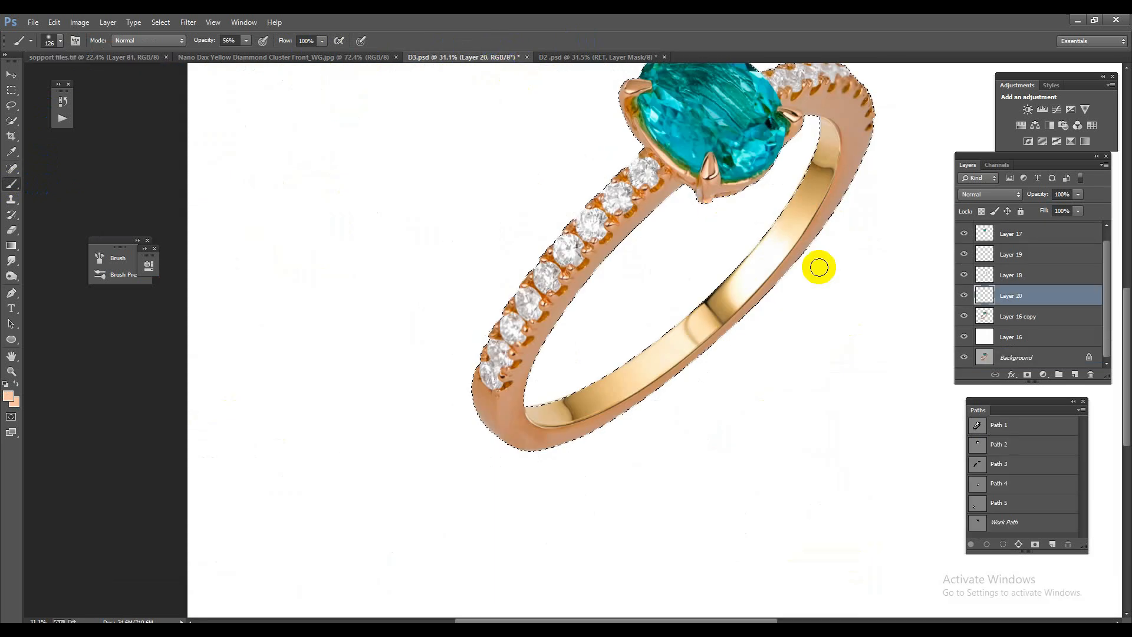
Fill the selected metal with peach in Color blend mode and merge the layer into Layer 16 copy
click(1013, 194)
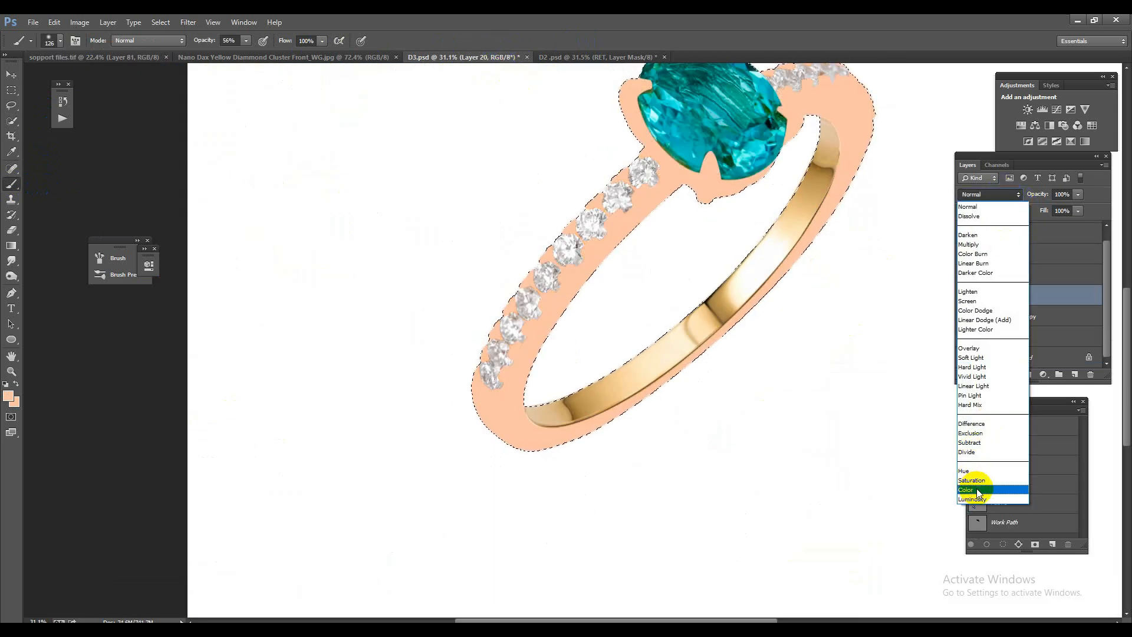
click(977, 490)
scroll(697, 348, down, 5)
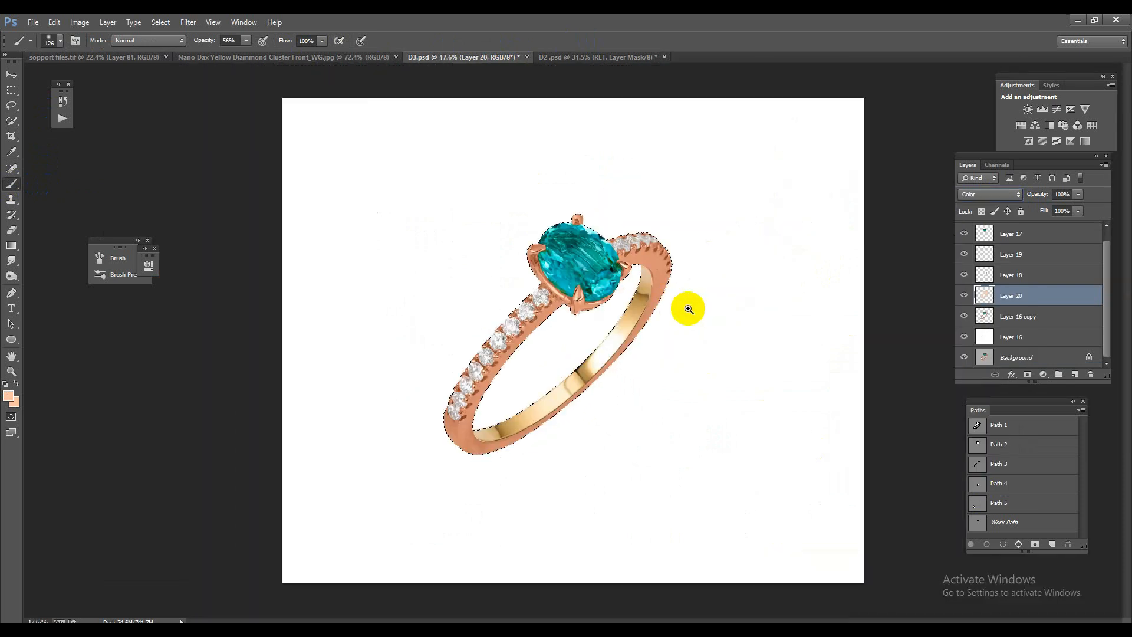
scroll(690, 309, up, 3)
key(ctrl+e)
Fill the inner band's outline from Layer 18 with peach on a new Color-mode layer and merge it into Layer 18
click(1009, 286)
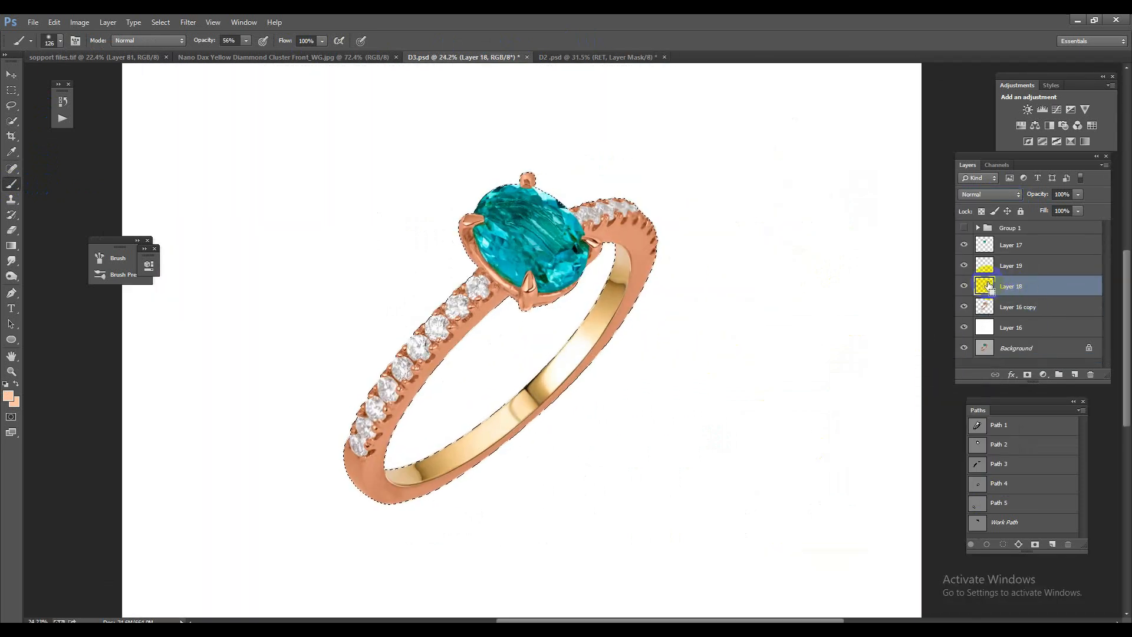
click(1074, 375)
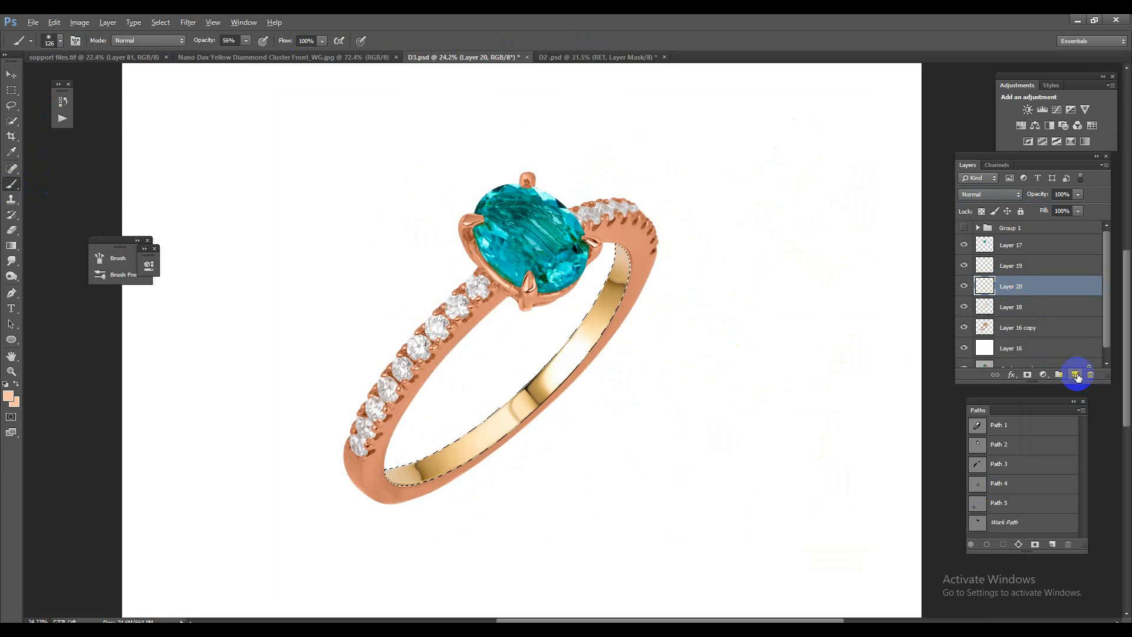
key(alt+BackSpace)
click(1002, 194)
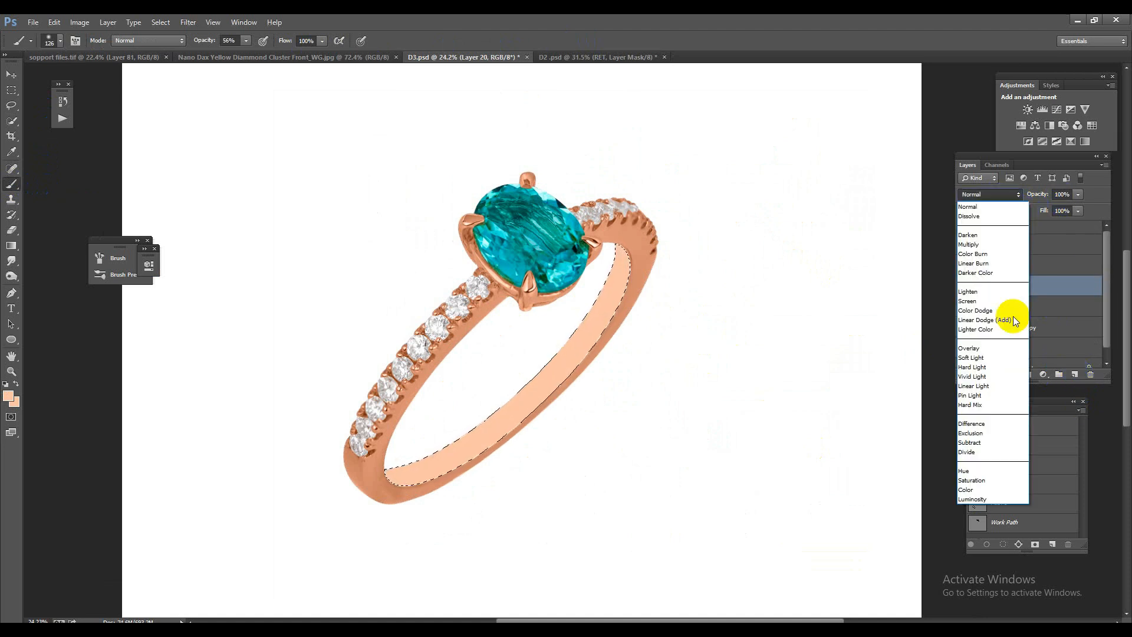
click(984, 489)
scroll(519, 353, up, 3)
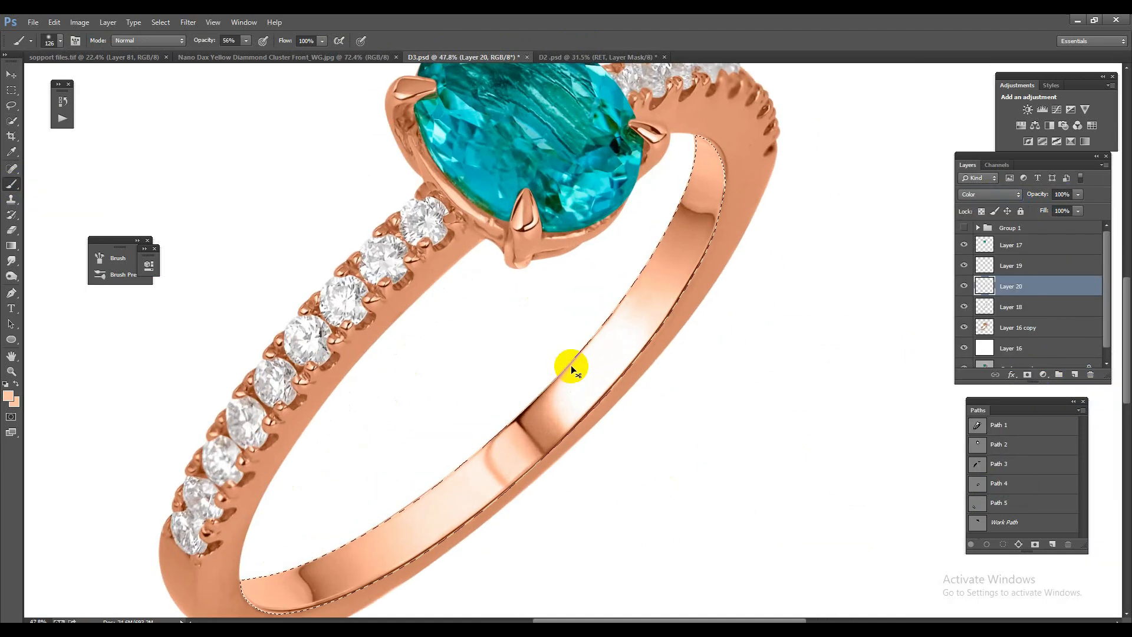
key(ctrl+e)
key(ctrl+d)
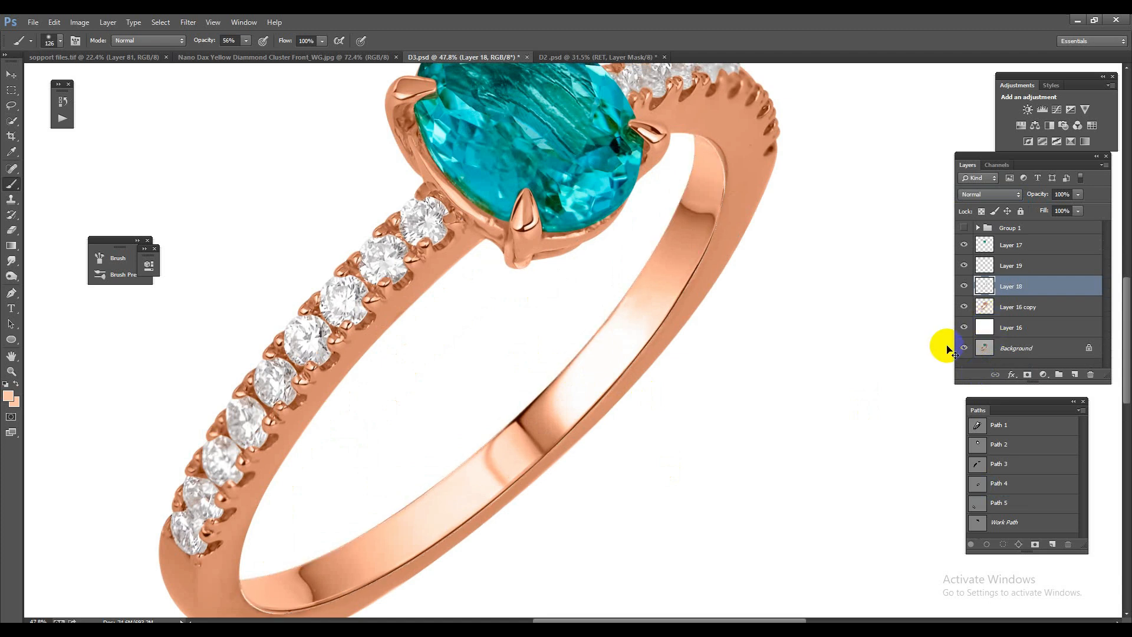
Brighten Layer 16 copy in Camera Raw with Exposure +0.40, Contrast +23, Shadows +50 and Blacks +55
key(ctrl+0)
ctrl+click(533, 382)
drag(449, 368, 466, 372)
drag(570, 400, 589, 380)
drag(510, 403, 527, 409)
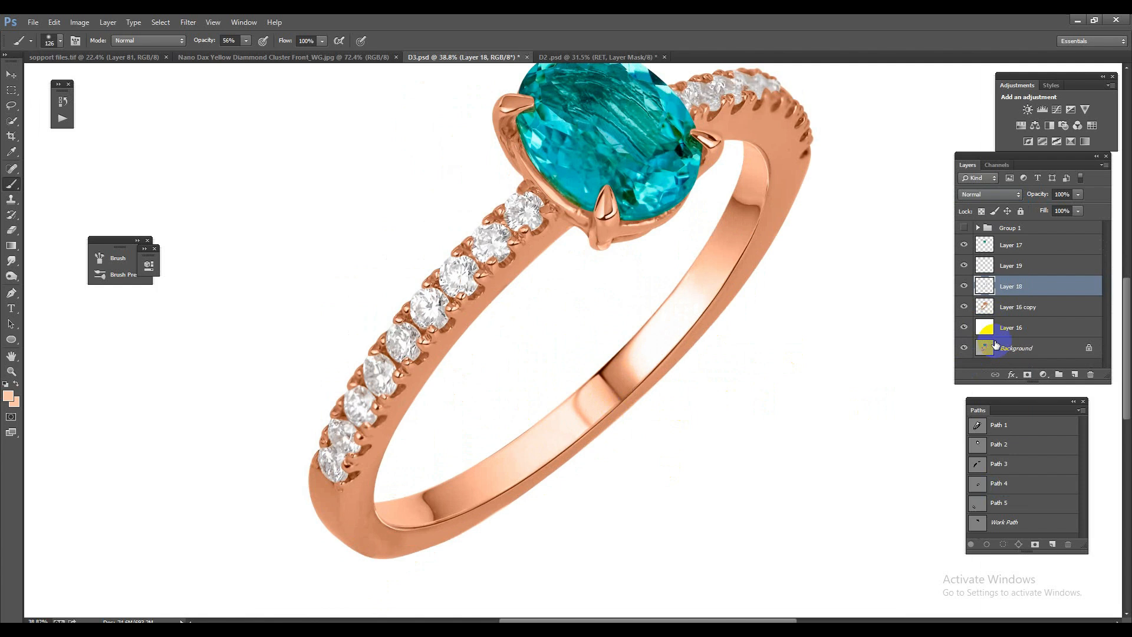
click(1033, 306)
key(ctrl+shift+a)
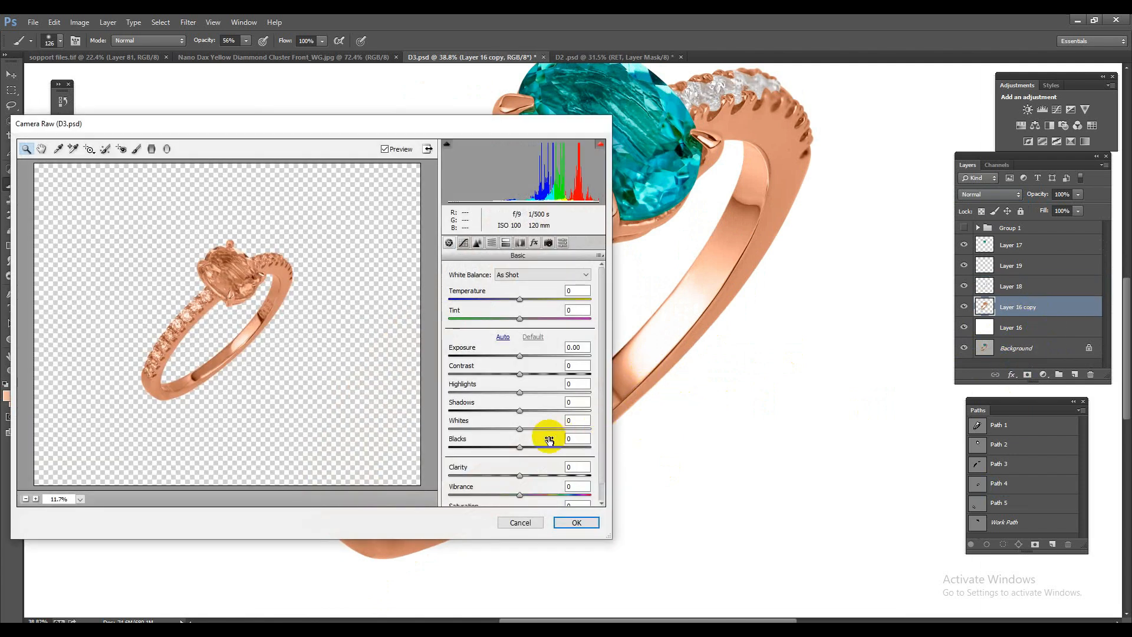
drag(520, 450, 559, 451)
drag(520, 411, 555, 412)
mouse_move(519, 378)
mouse_down()
mouse_move(546, 379)
mouse_move(524, 356)
mouse_up()
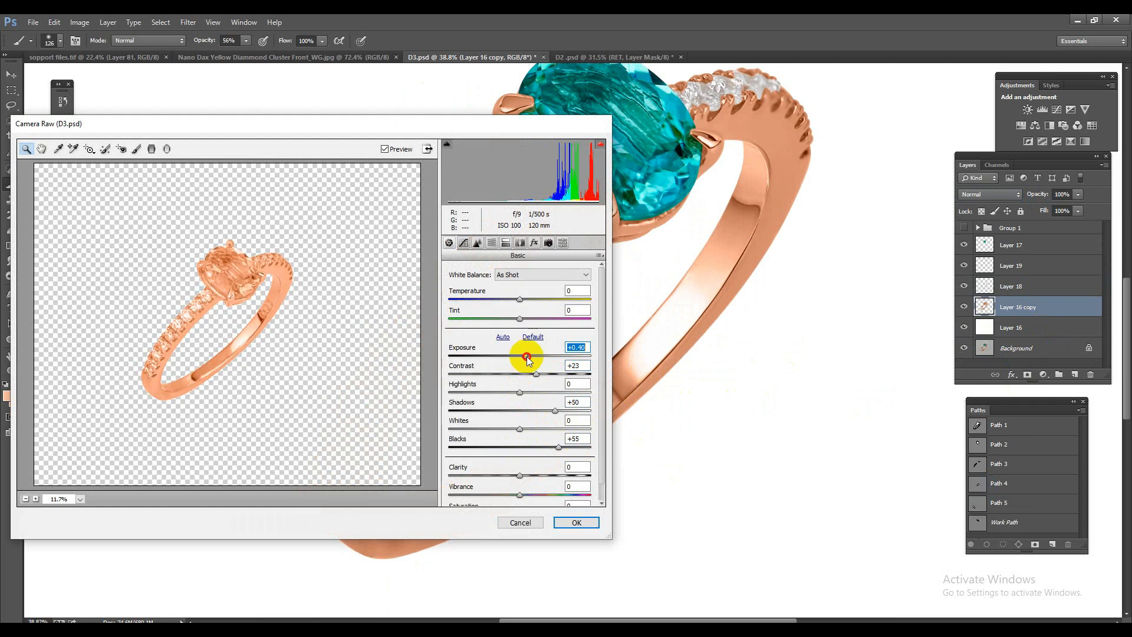
Set the luminance noise reduction to about 38 and apply the Camera Raw adjustments
click(478, 243)
click(503, 388)
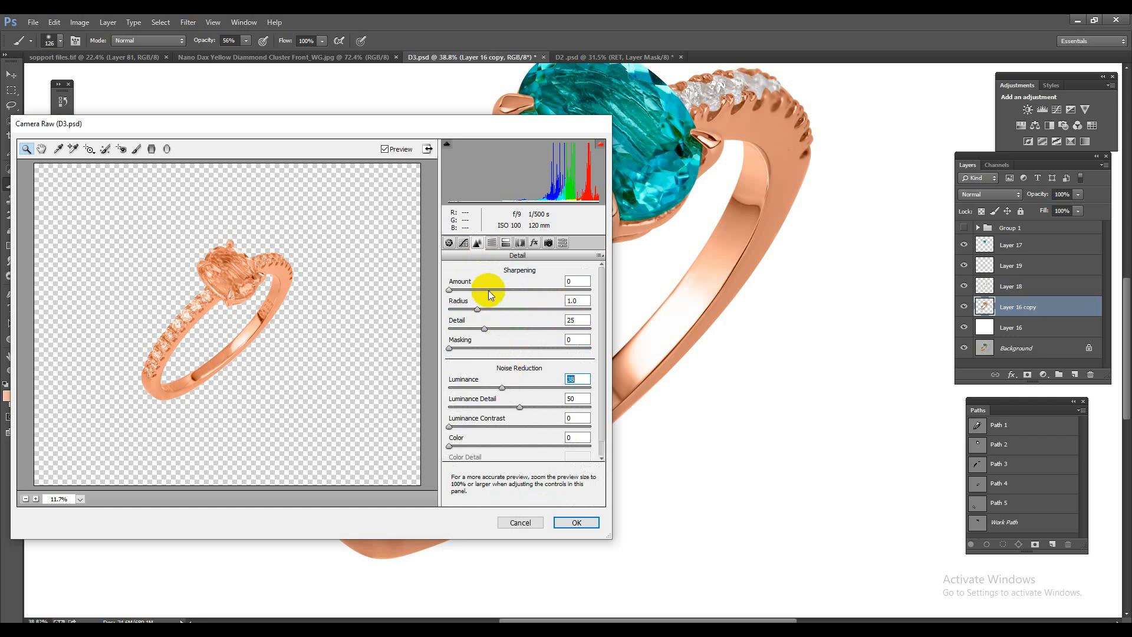
click(577, 522)
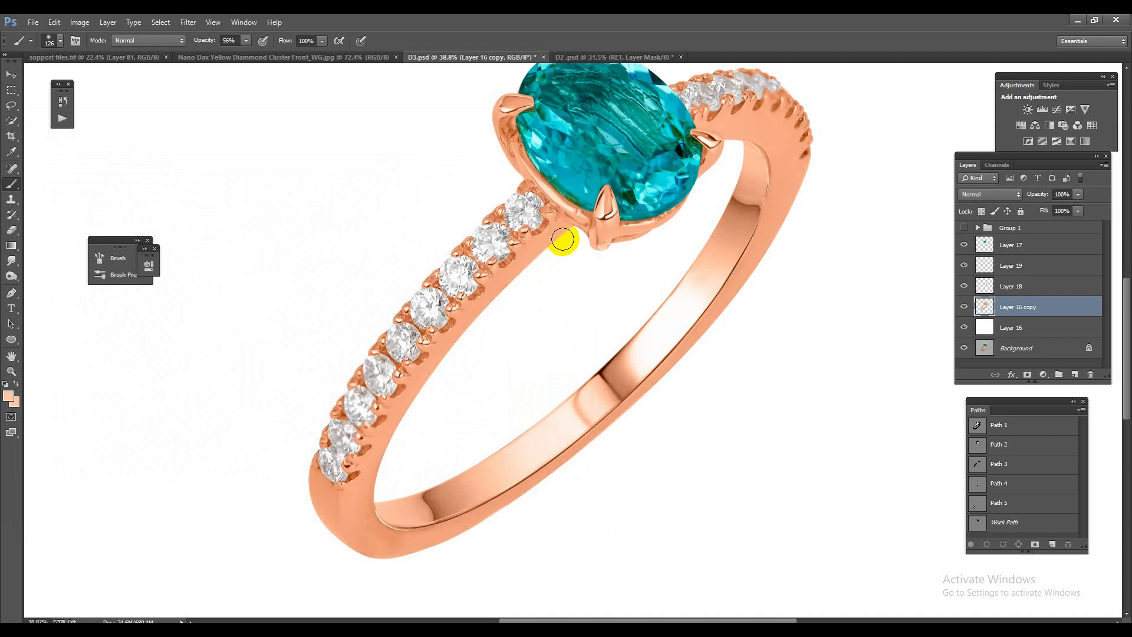
Fill the outline of Layer 16 copy with peach on a new Color-mode layer and merge it down
key(ctrl+0)
drag(584, 282, 619, 328)
drag(521, 381, 572, 370)
drag(641, 377, 673, 386)
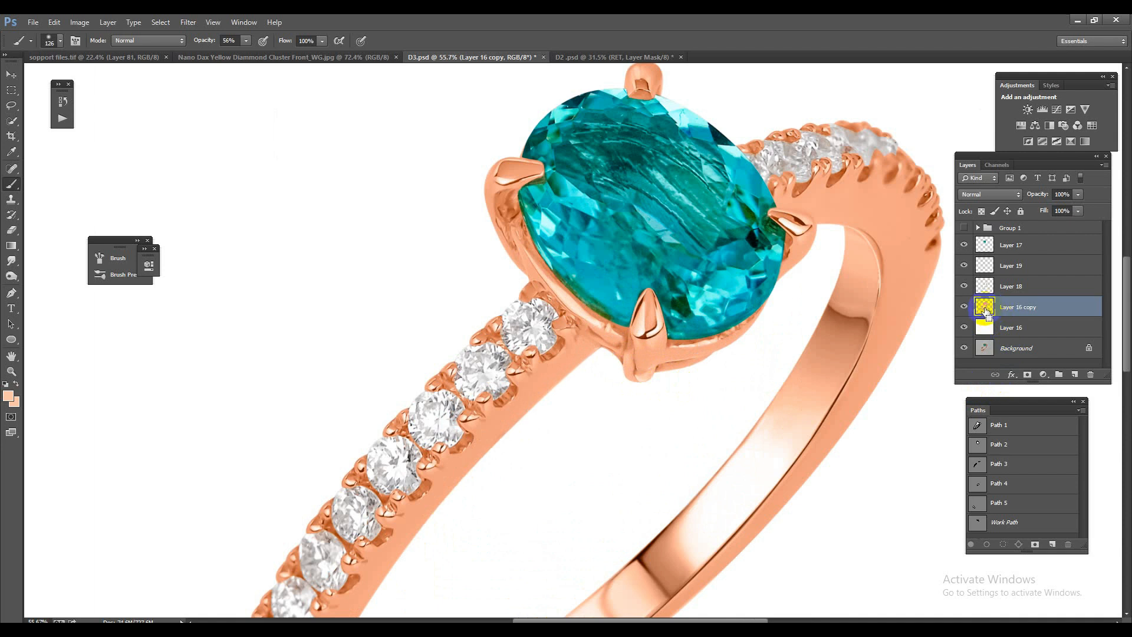
ctrl+click(985, 307)
click(1072, 375)
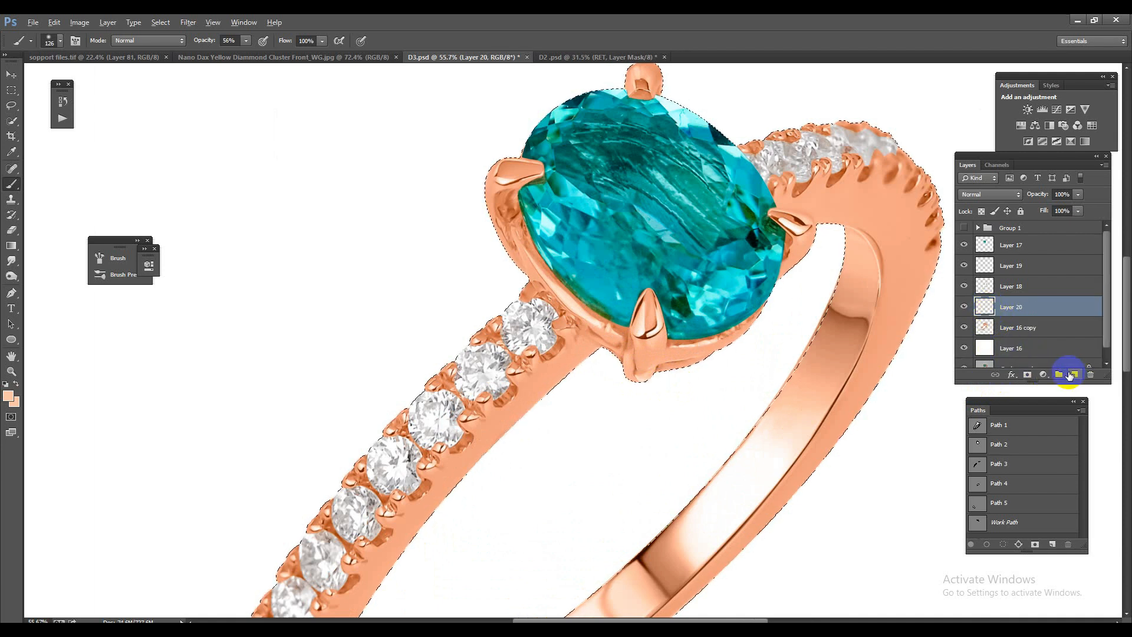
key(alt+BackSpace)
click(1000, 194)
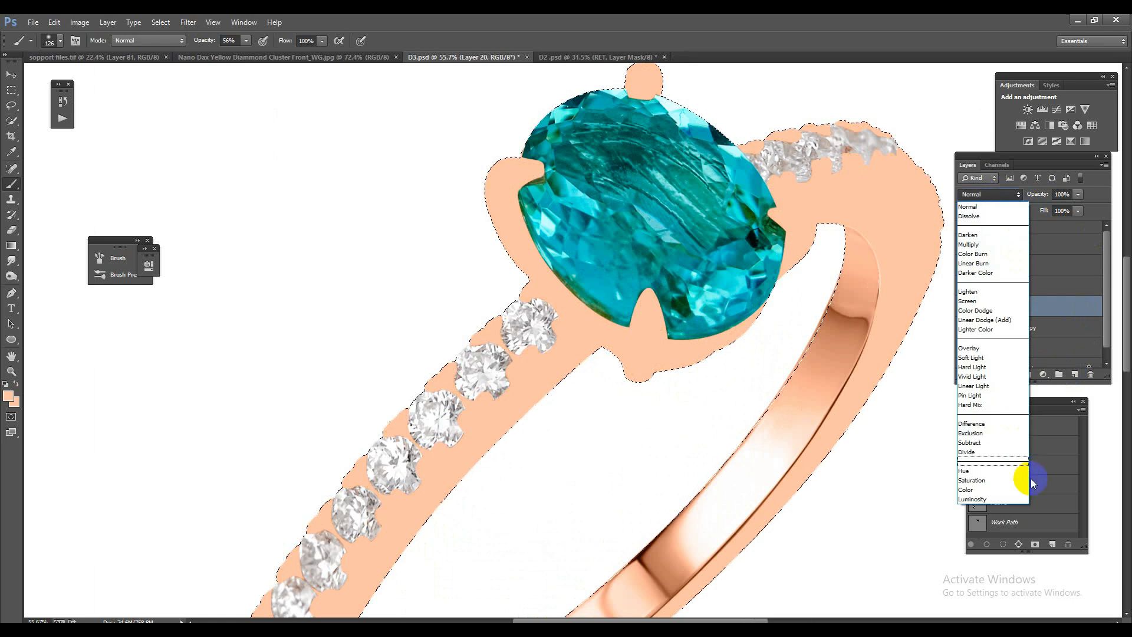
click(986, 490)
key(ctrl+e)
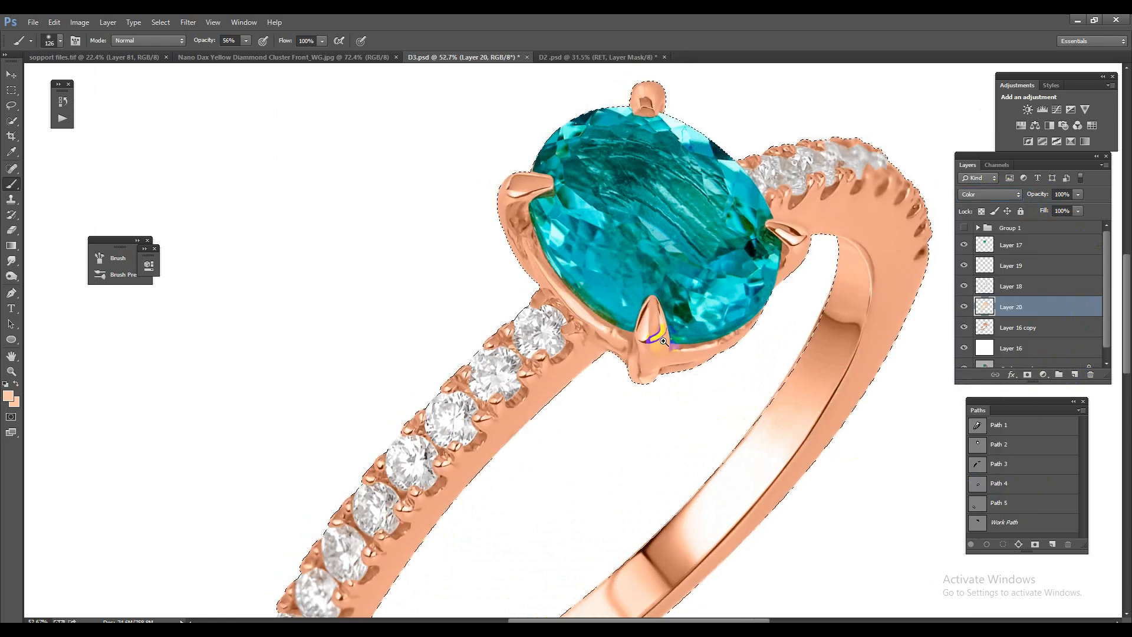
Add a Levels adjustment to the selected metal with input levels 5 and 237, and merge it into Layer 16 copy
scroll(748, 409, up, 2)
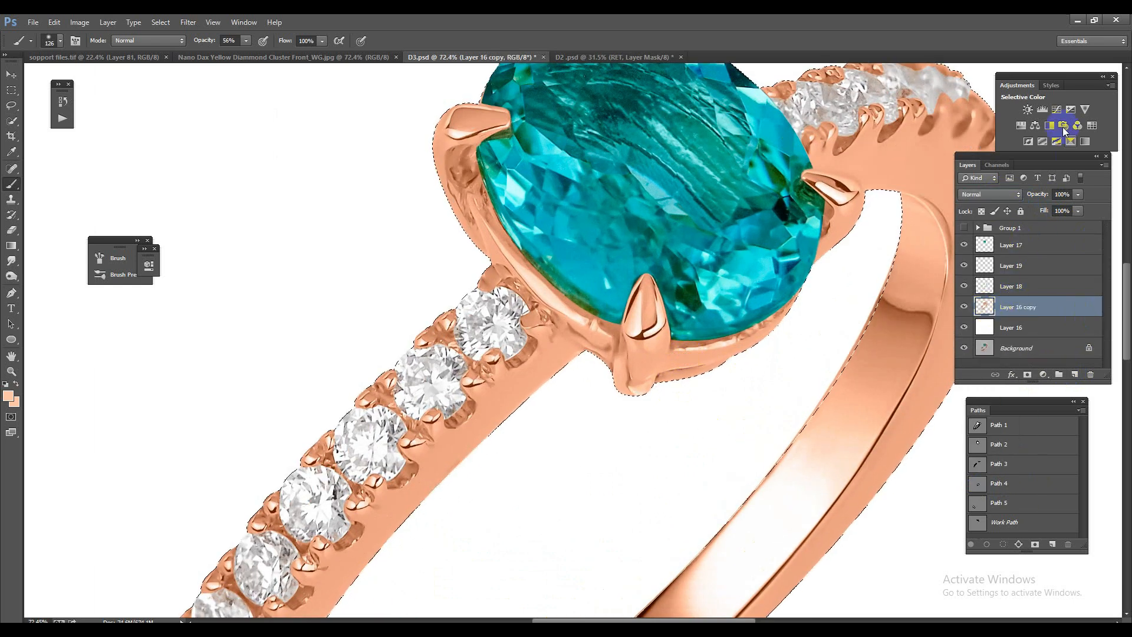
click(1042, 109)
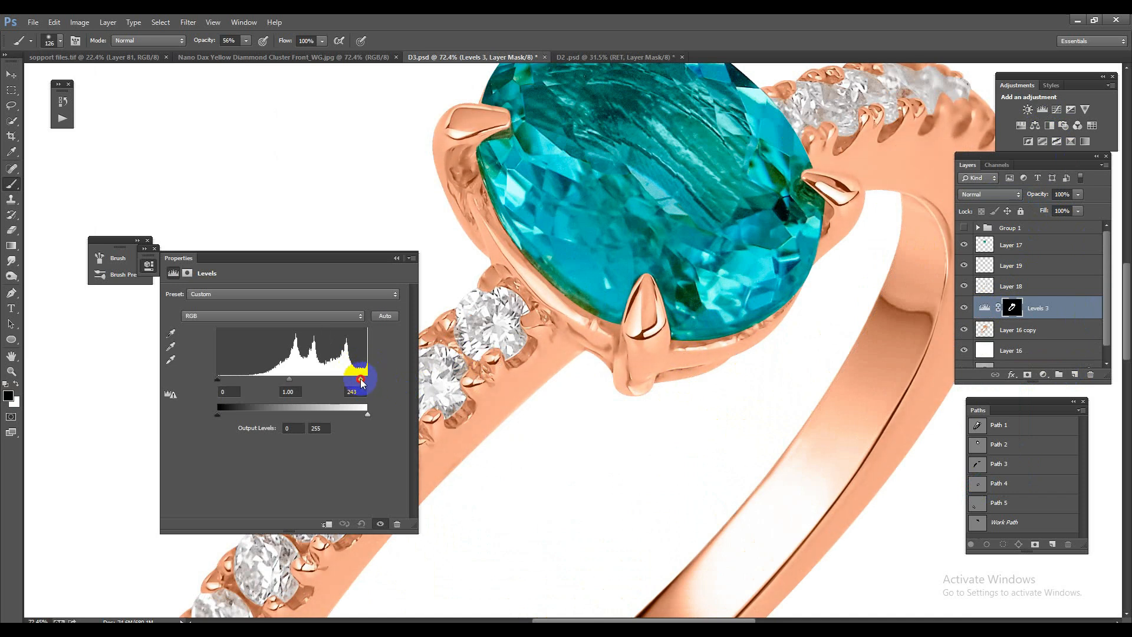
drag(361, 380, 362, 381)
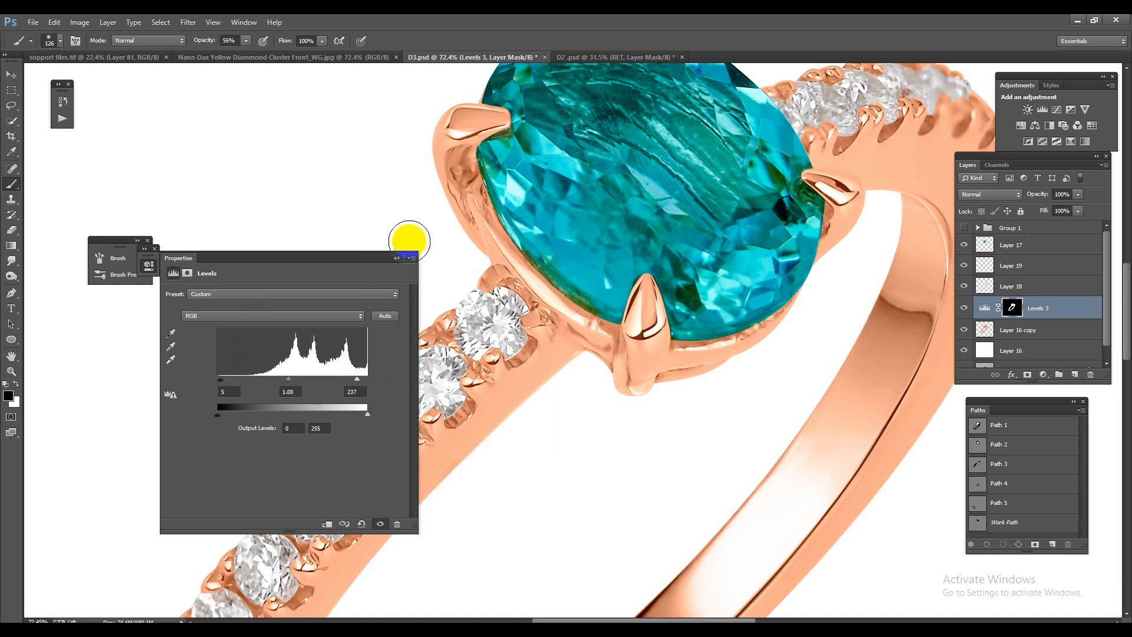
click(396, 257)
drag(763, 359, 677, 276)
drag(506, 379, 620, 436)
key(ctrl+e)
Smooth the lower outer edge of the band within the outline of Layer 16 copy, using the Mixer Brush with colour sampled from the metal
drag(713, 439, 621, 361)
drag(463, 421, 566, 430)
ctrl+click(985, 313)
right_click(11, 187)
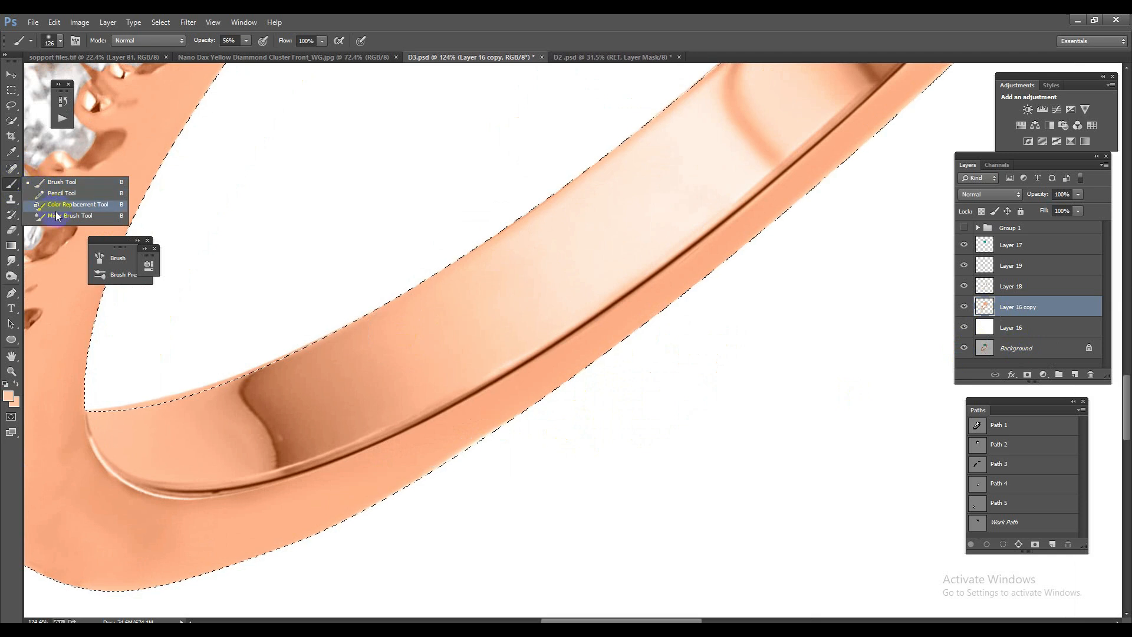
click(64, 209)
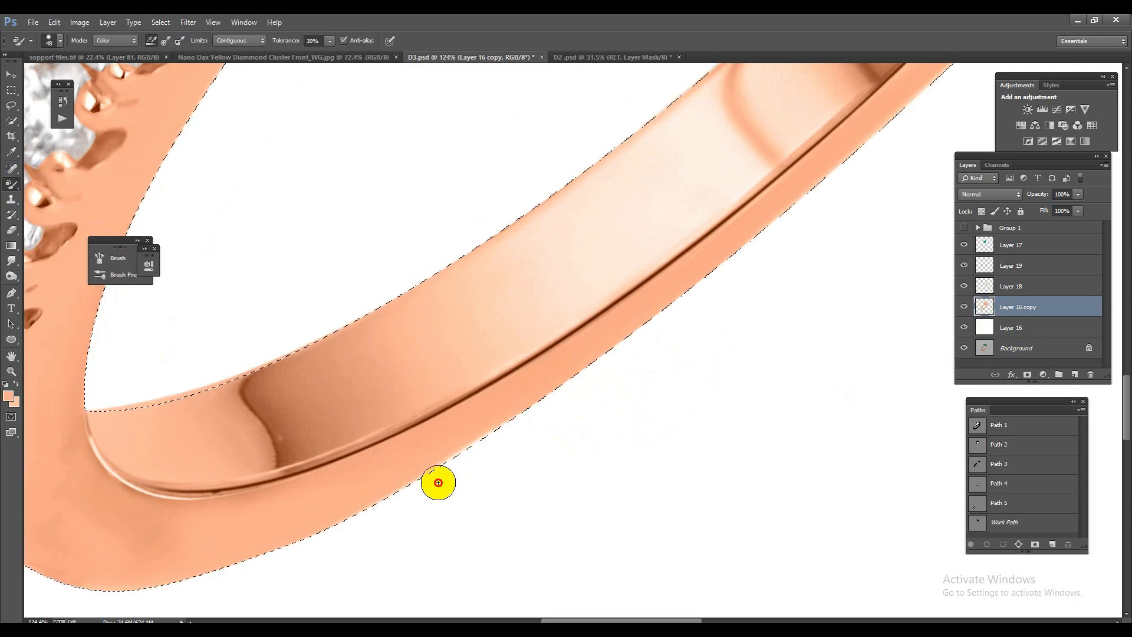
right_click(11, 184)
click(65, 222)
alt+click(538, 391)
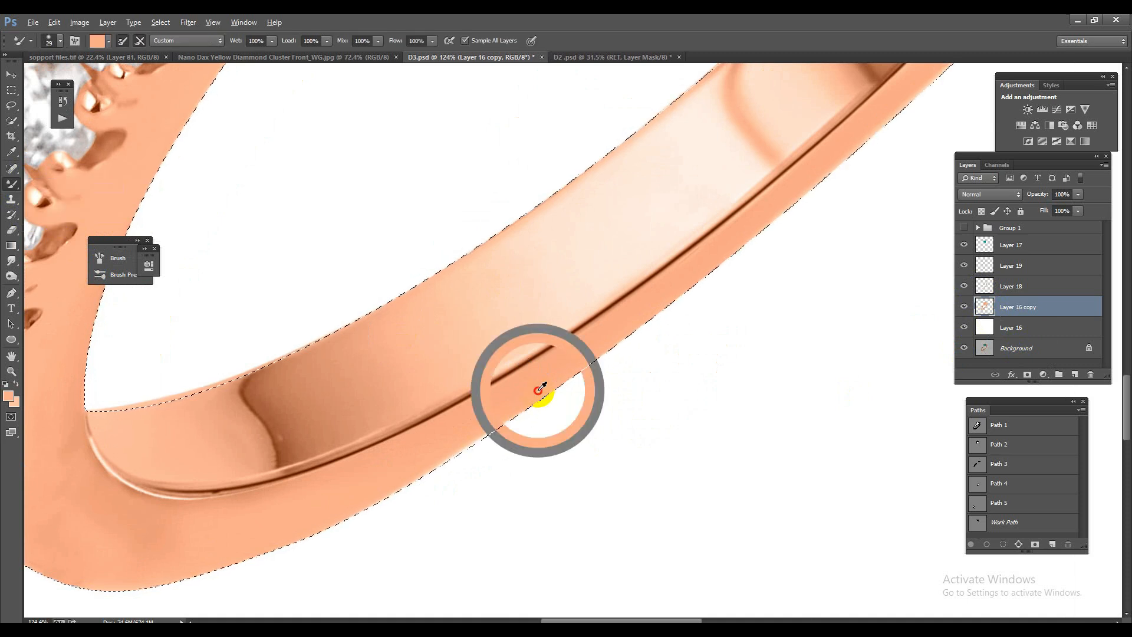
drag(372, 506, 329, 520)
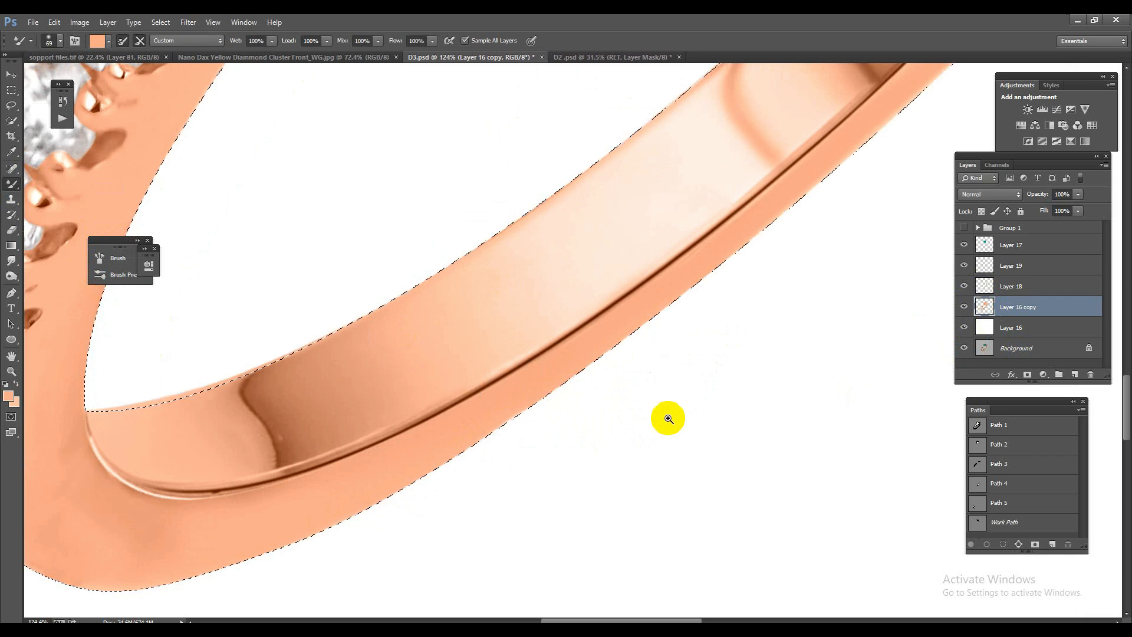
drag(669, 419, 581, 389)
drag(790, 301, 859, 253)
drag(814, 301, 629, 336)
key(ctrl+d)
Smooth the ring's bottom curve below the lowest small diamond with the Mixer Brush, staying inside the outline of Layer 16 copy
drag(551, 399, 586, 407)
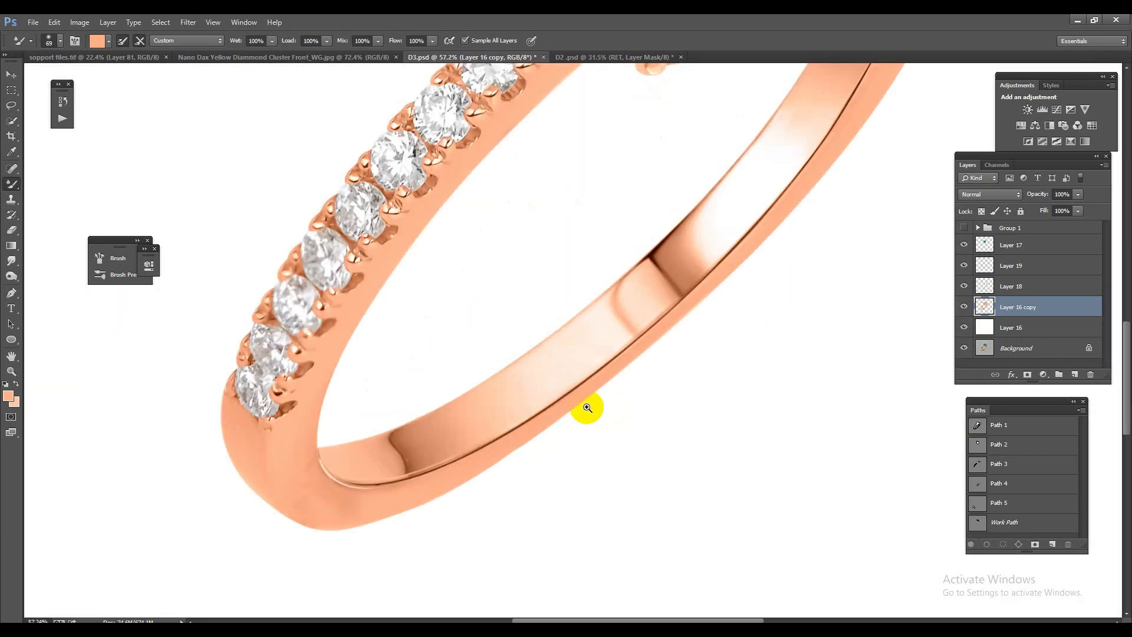
drag(451, 437, 528, 445)
ctrl+click(985, 308)
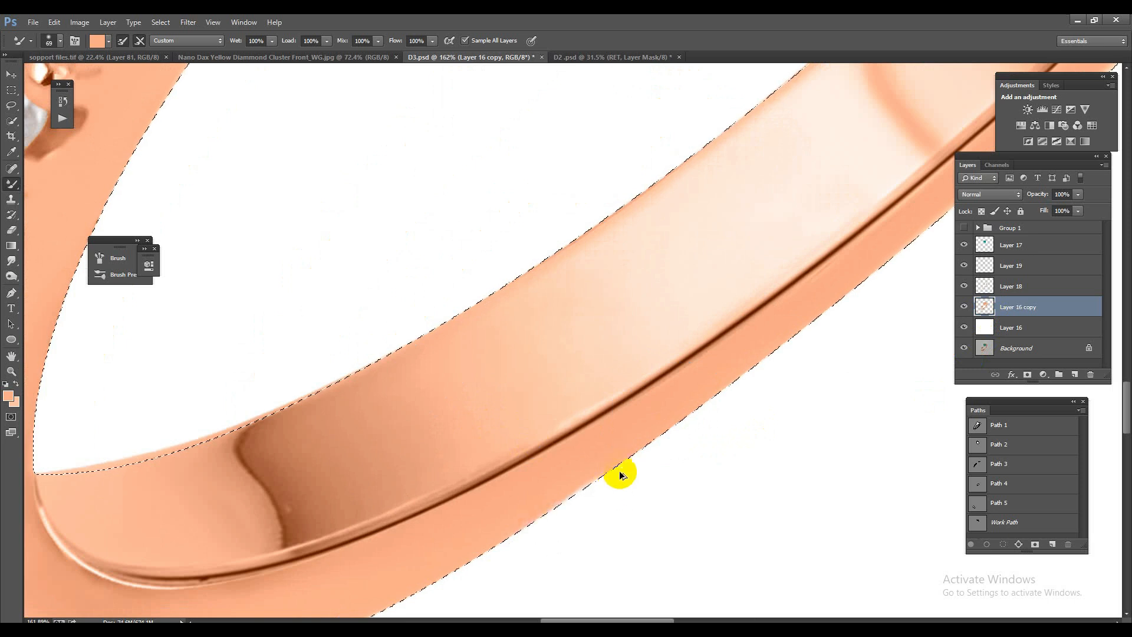
drag(714, 449, 672, 423)
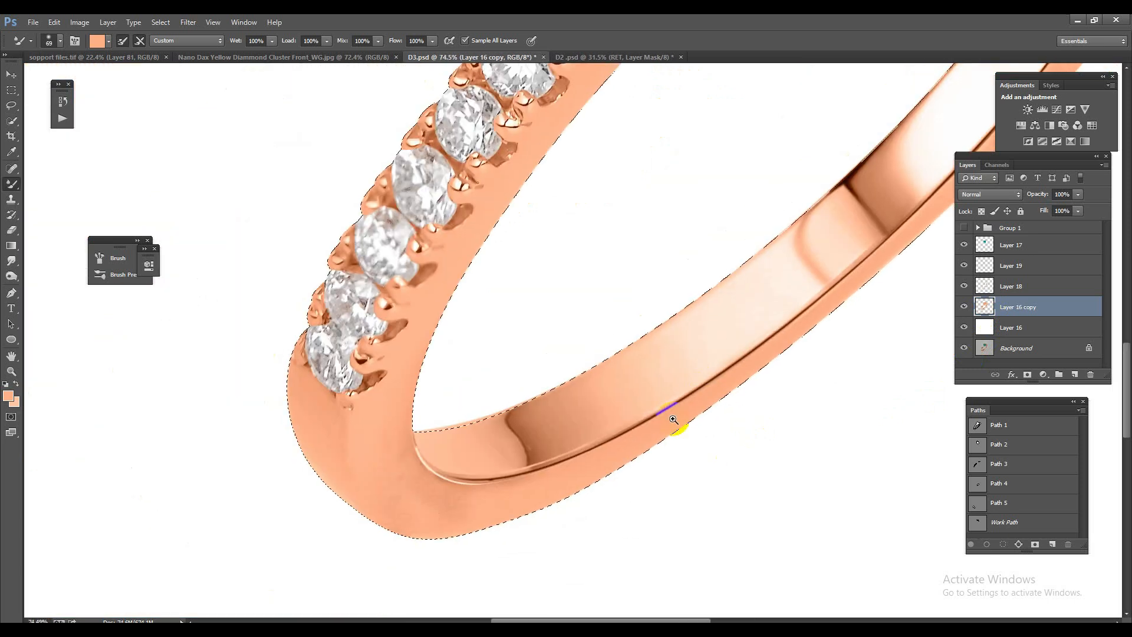
drag(582, 493, 622, 496)
mouse_move(545, 535)
mouse_down()
mouse_move(459, 573)
mouse_move(421, 553)
mouse_move(290, 606)
mouse_move(291, 591)
mouse_move(159, 559)
mouse_up()
drag(230, 542, 607, 568)
click(521, 573)
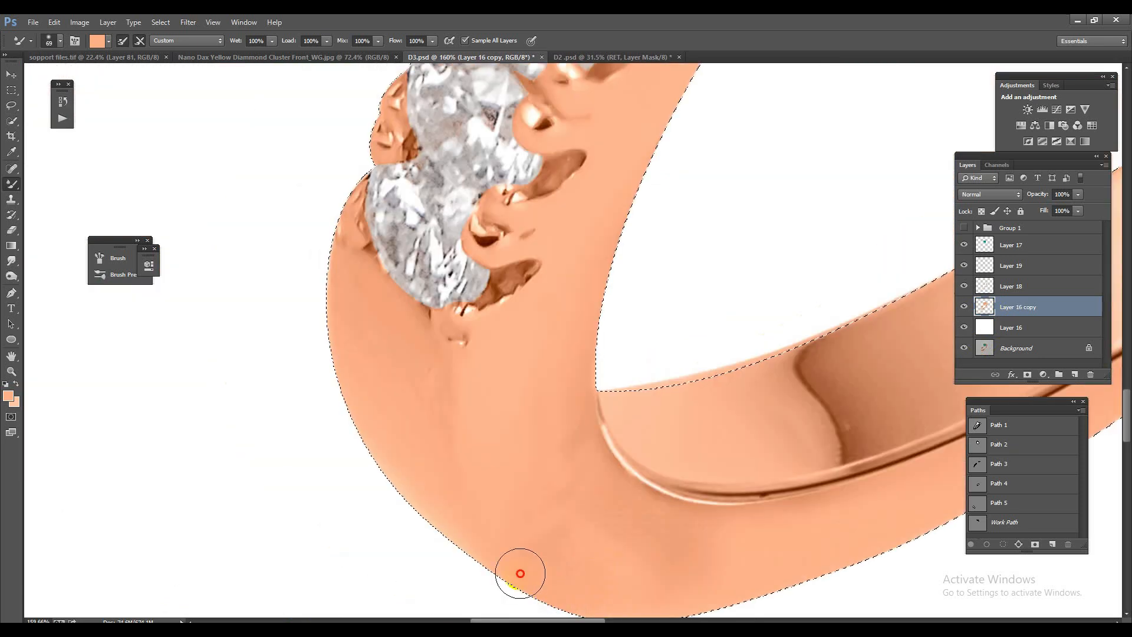
drag(565, 273, 579, 293)
key(ctrl+d)
Add a Brightness/Contrast adjustment limited to the small diamonds of Layer 19, with brightness 6 and raised contrast
drag(636, 414, 613, 397)
drag(651, 386, 586, 339)
drag(490, 337, 515, 432)
drag(607, 437, 575, 379)
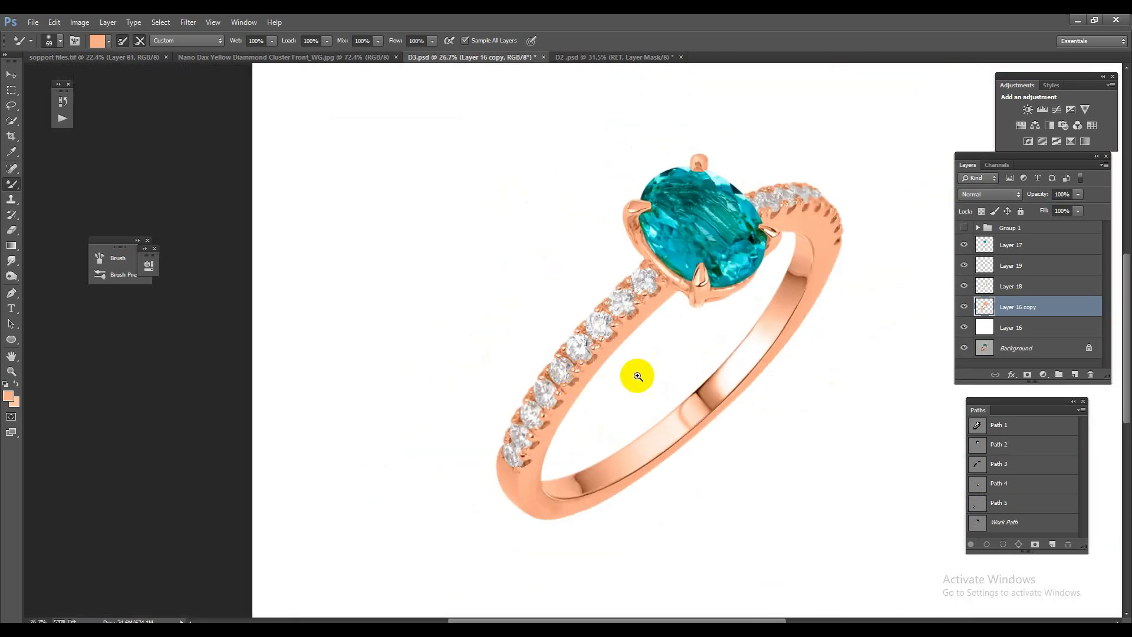
drag(654, 320, 674, 338)
drag(638, 384, 681, 345)
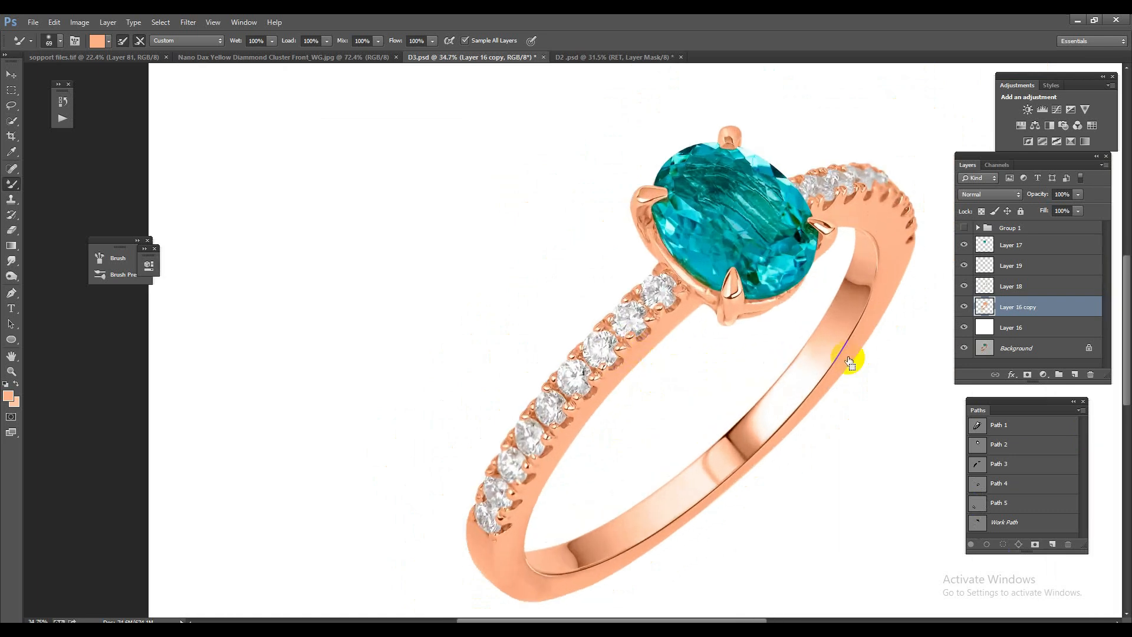
click(1011, 265)
ctrl+click(985, 265)
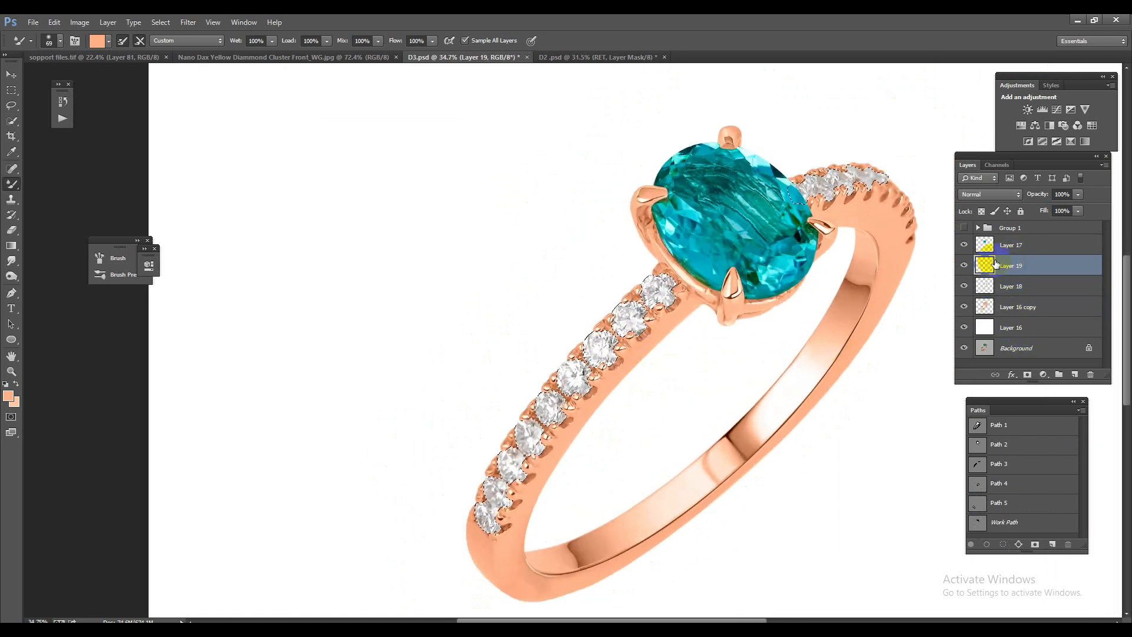
click(1027, 112)
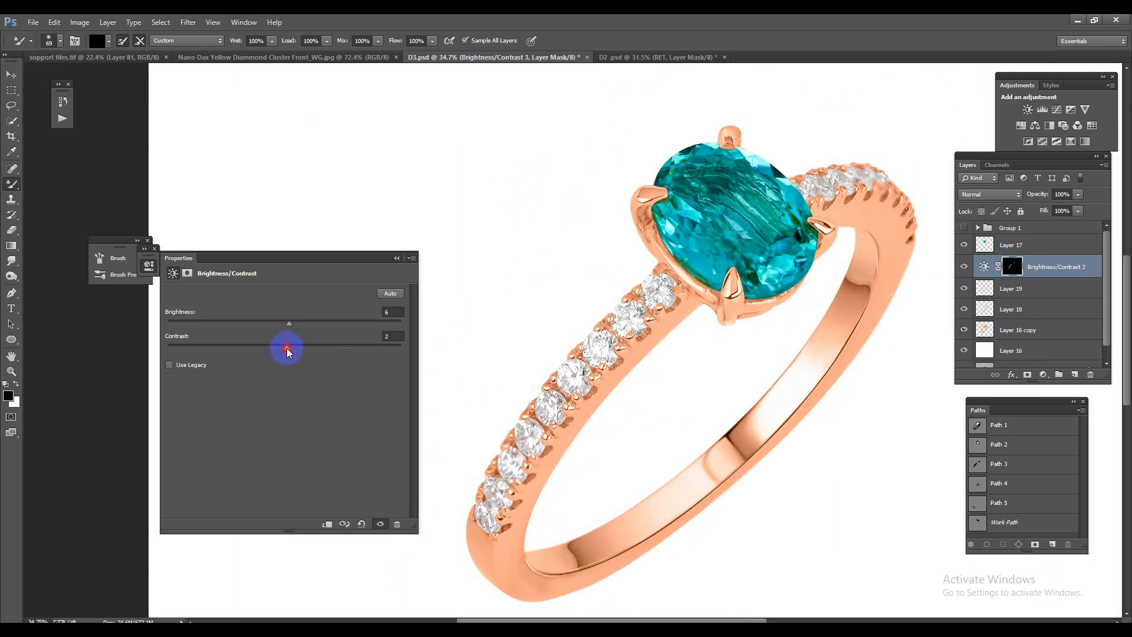
mouse_move(294, 352)
mouse_down()
mouse_move(331, 351)
mouse_move(311, 352)
mouse_up()
click(396, 258)
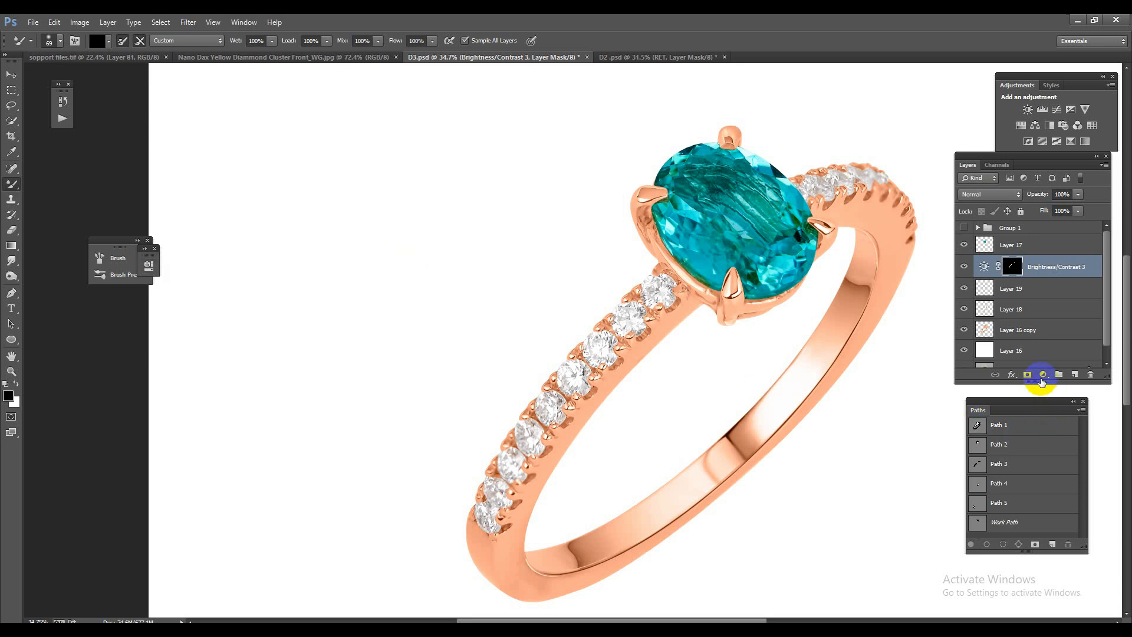
Add another mask to the Brightness/Contrast layer, brush along the small diamonds at size 155, and merge the adjustment into Layer 19
click(1029, 375)
alt+right_click(574, 386)
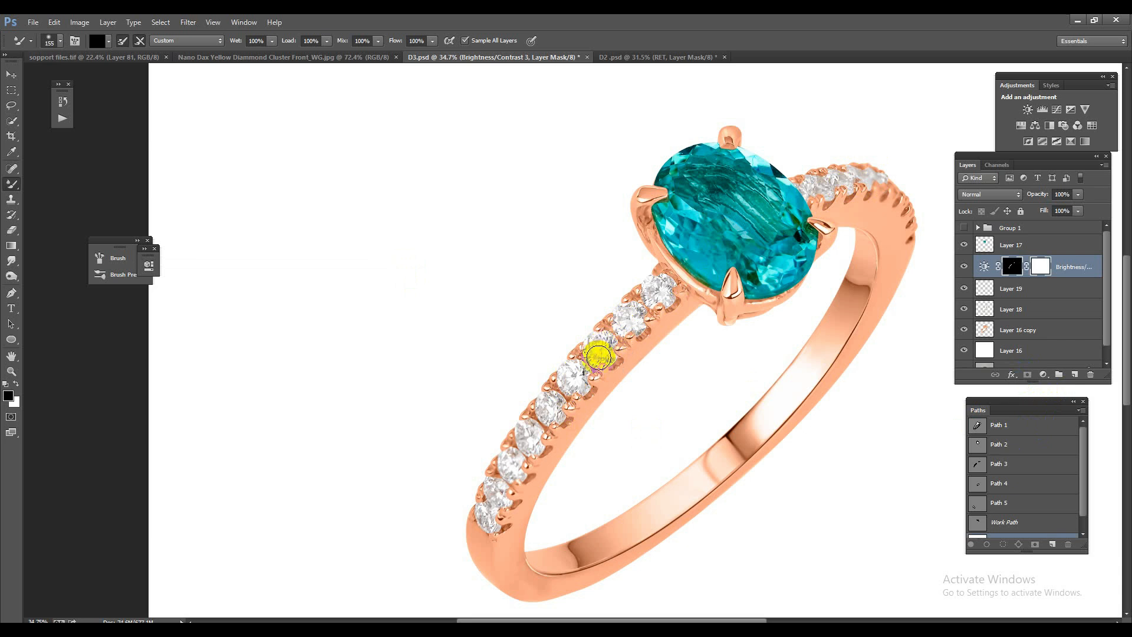
drag(575, 376, 511, 467)
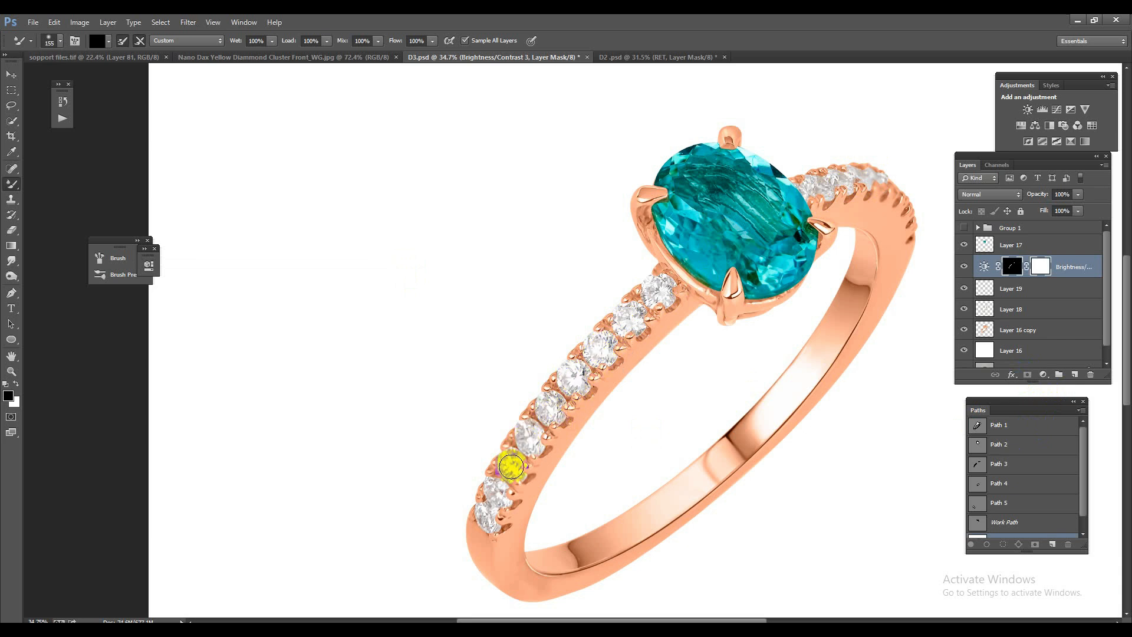
drag(697, 403, 713, 435)
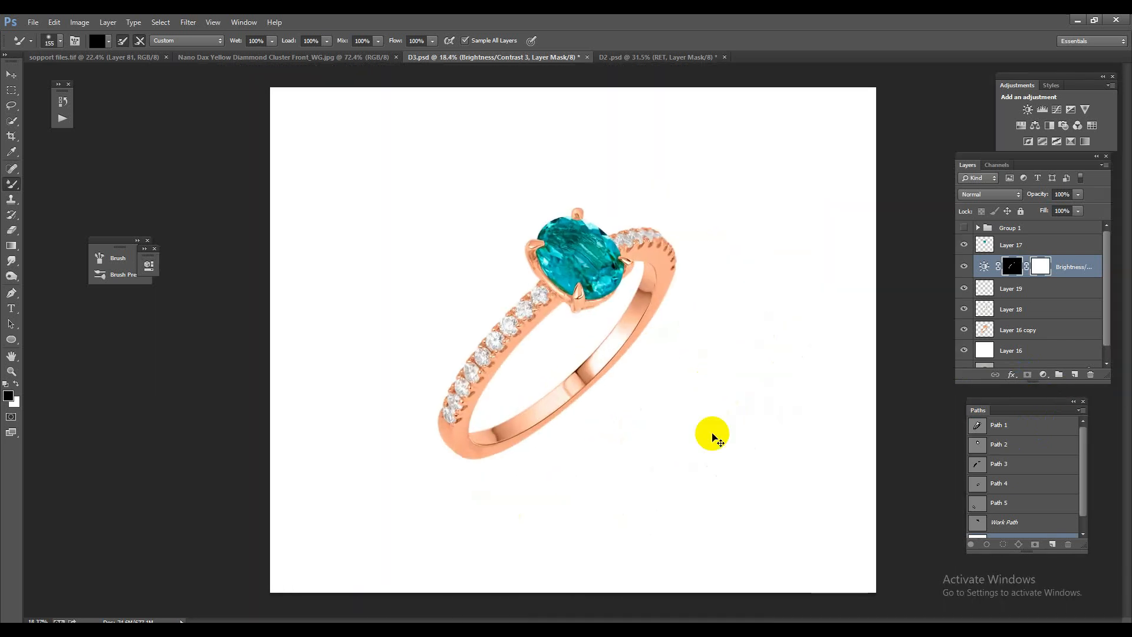
key(ctrl+e)
Copy the grey shadow Group 2 from sopport files.tif into D3.psd beneath the ring, and return to D3.psd
drag(617, 389, 652, 417)
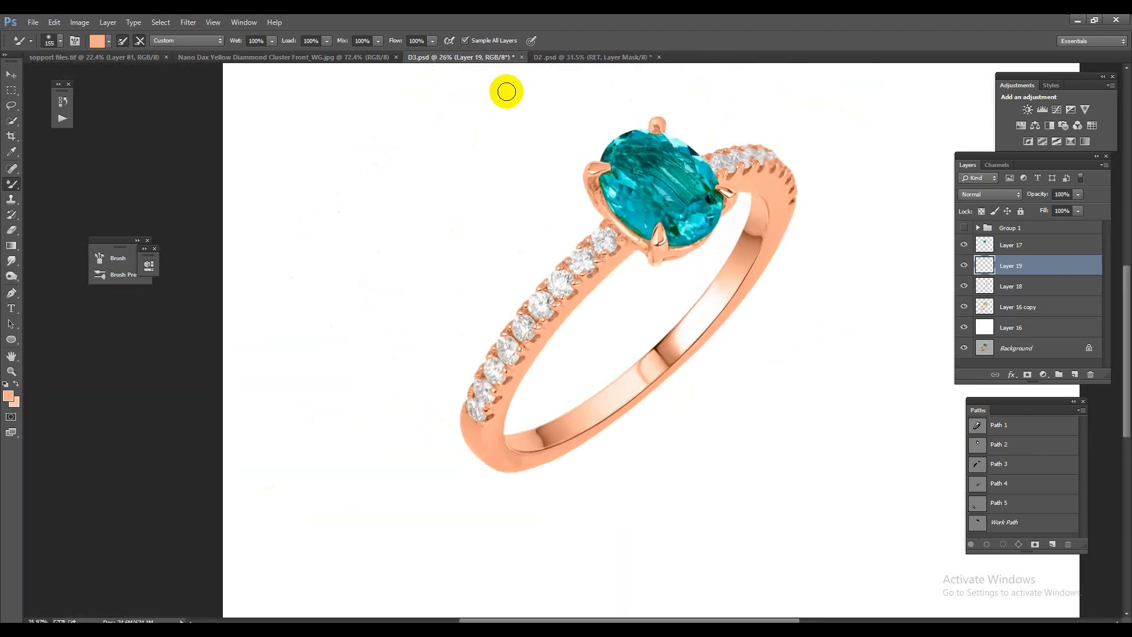
drag(113, 56, 17, 101)
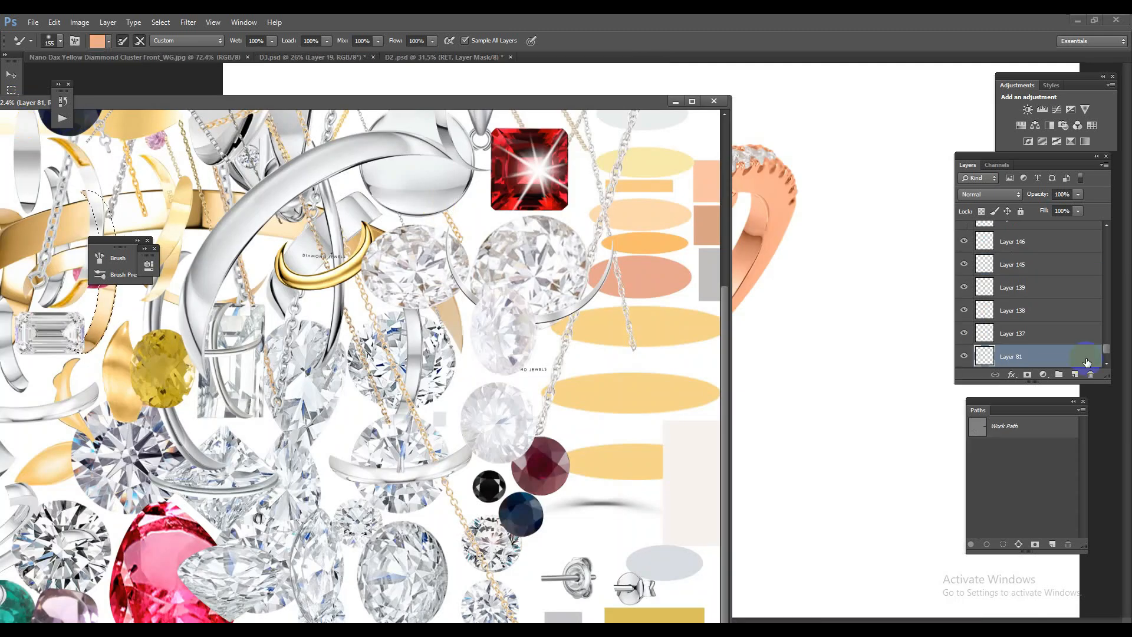
drag(638, 105, 366, 176)
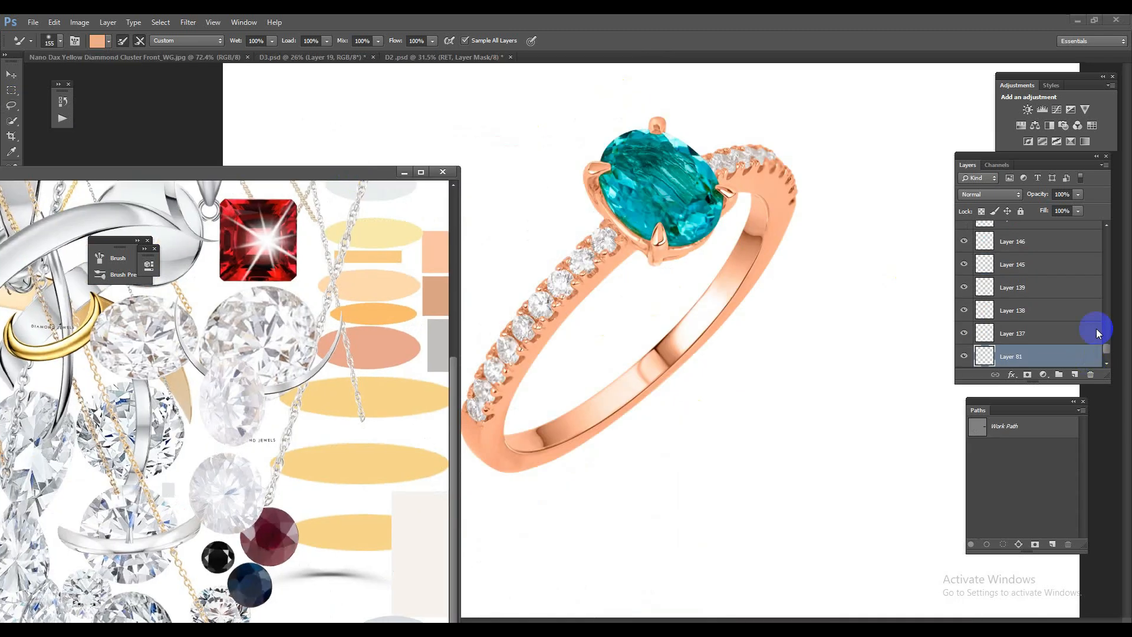
drag(1103, 353, 1115, 314)
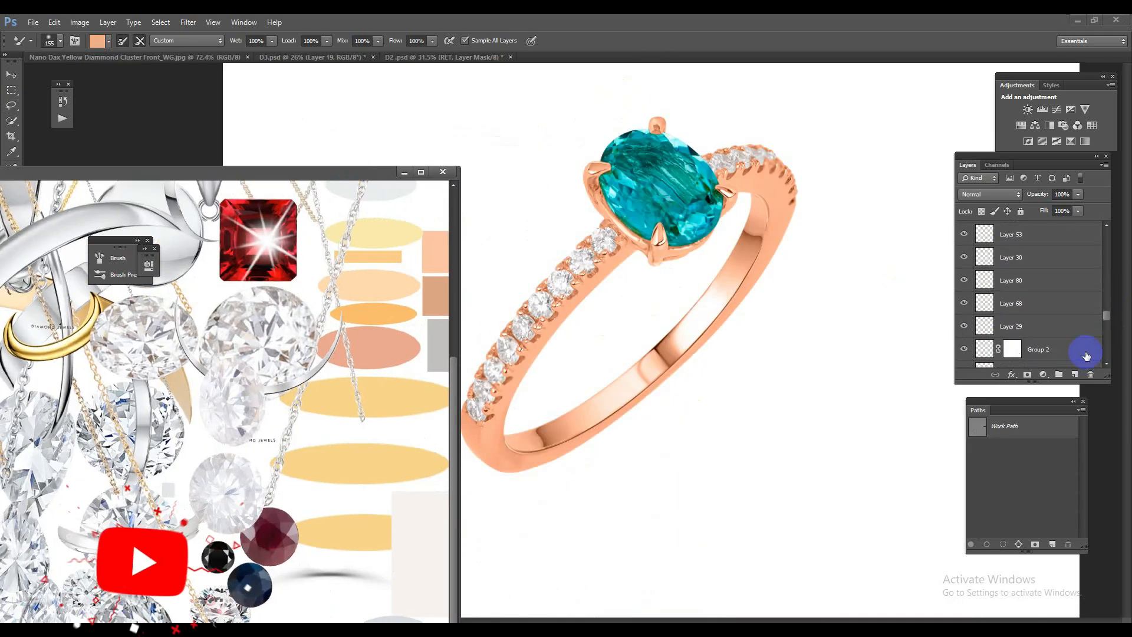
drag(1028, 355, 678, 424)
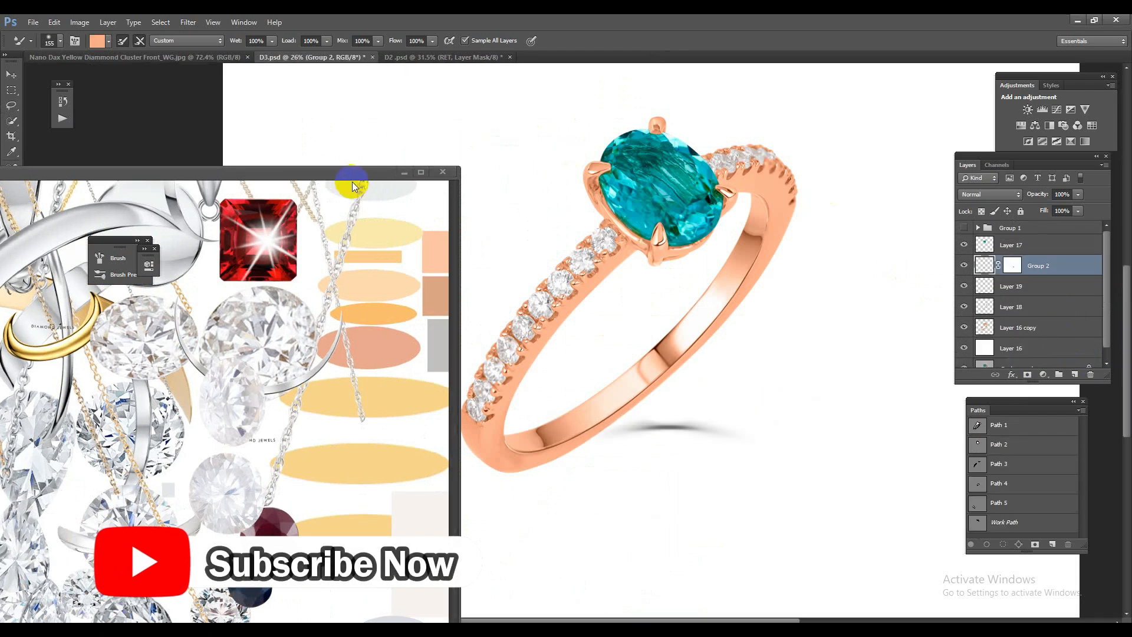
drag(348, 179, 637, 57)
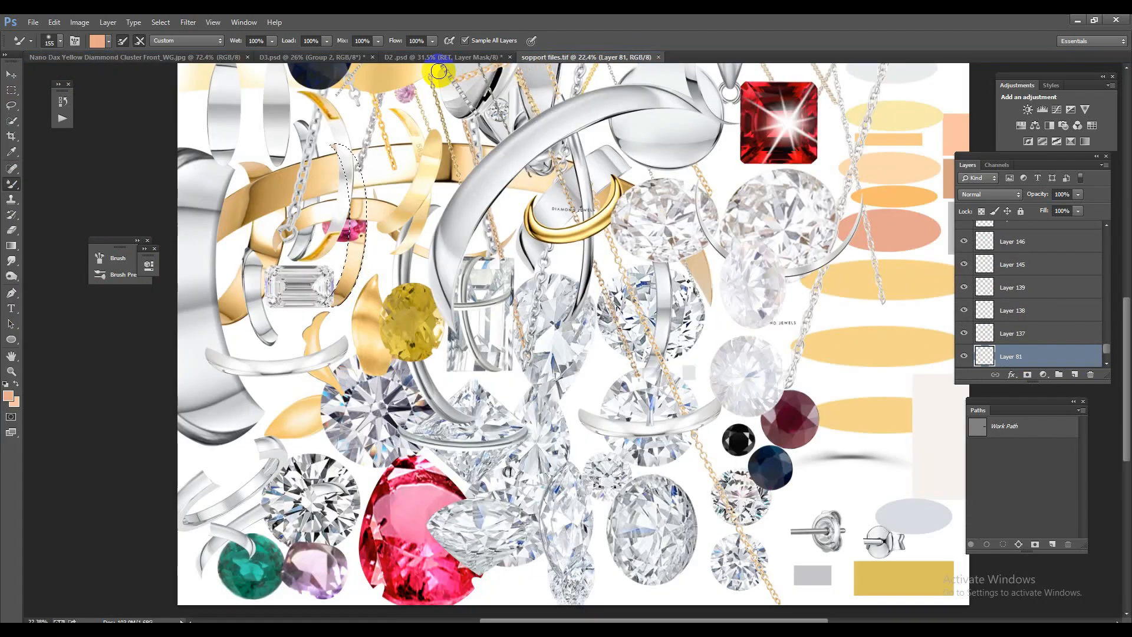
click(344, 57)
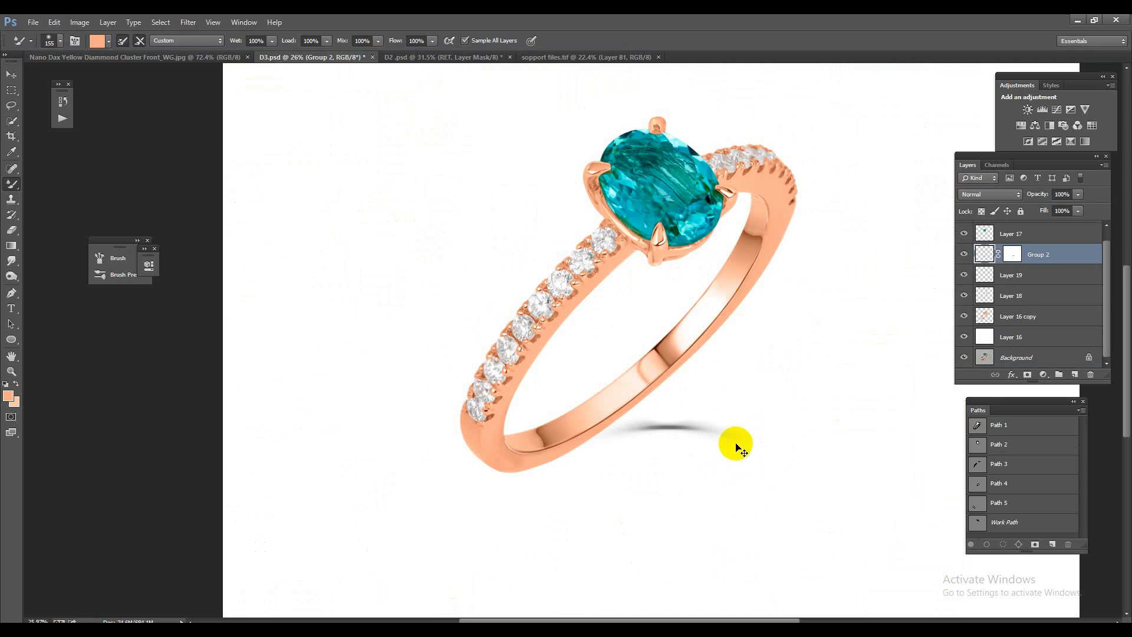
Rotate the Group 2 shadow to follow the underside of the lower band and place its layer below Layer 16 copy
key(ctrl+t)
drag(845, 399, 778, 304)
drag(756, 385, 835, 365)
drag(759, 368, 738, 336)
key(Return)
key(b)
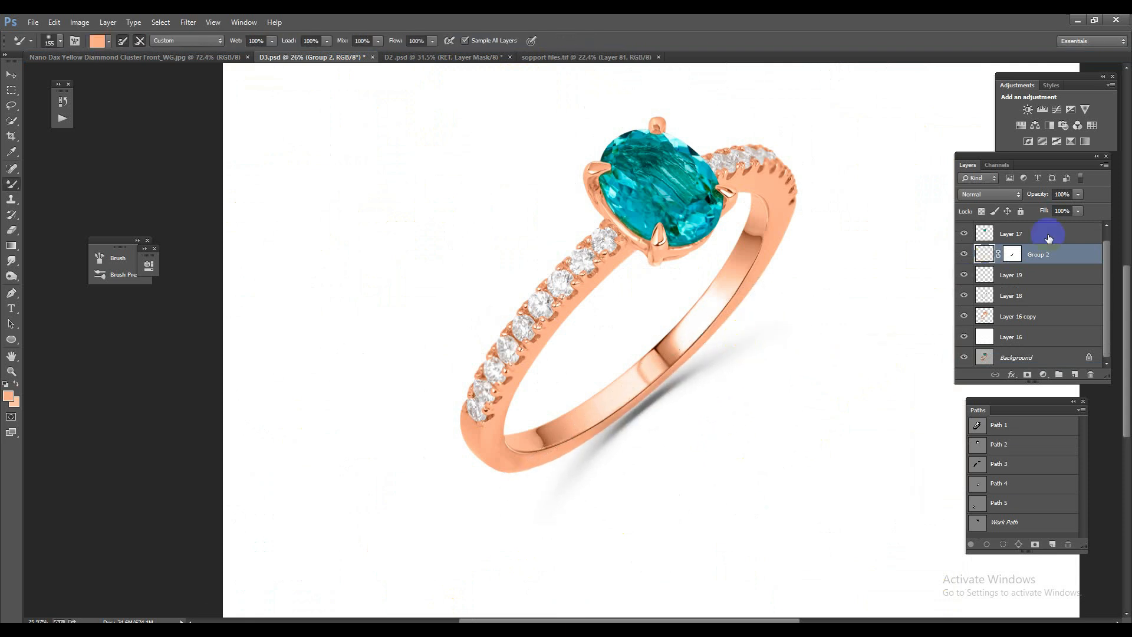
drag(1067, 259, 1071, 327)
Fine-tune the shadow's placement with Free Transform so it sits close against the band's lower edge
scroll(677, 397, up, 2)
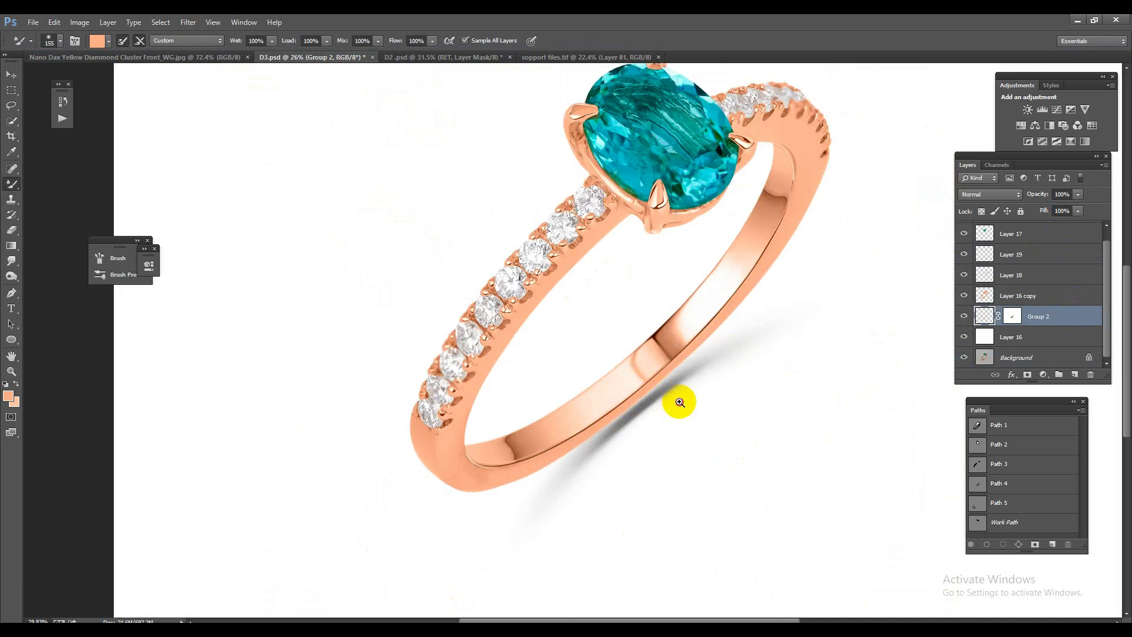
key(ctrl+t)
drag(748, 446, 758, 429)
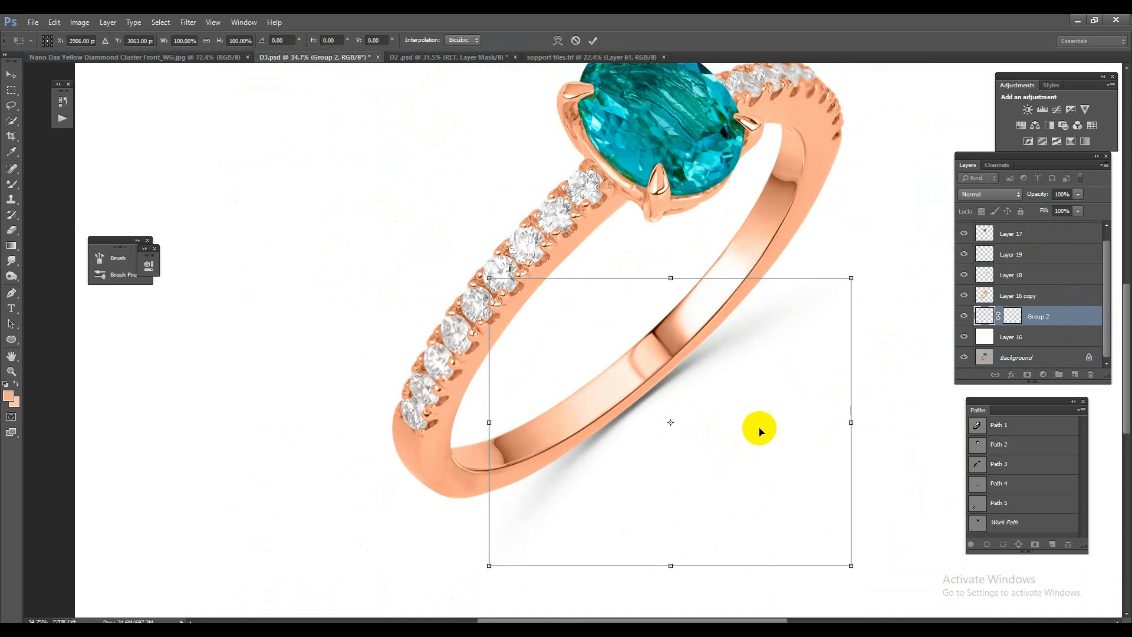
click(781, 474)
scroll(791, 460, up, 4)
mouse_move(793, 455)
mouse_down()
mouse_move(785, 460)
mouse_move(806, 477)
mouse_up()
scroll(616, 422, down, 5)
key(Return)
key(b)
scroll(533, 489, up, 4)
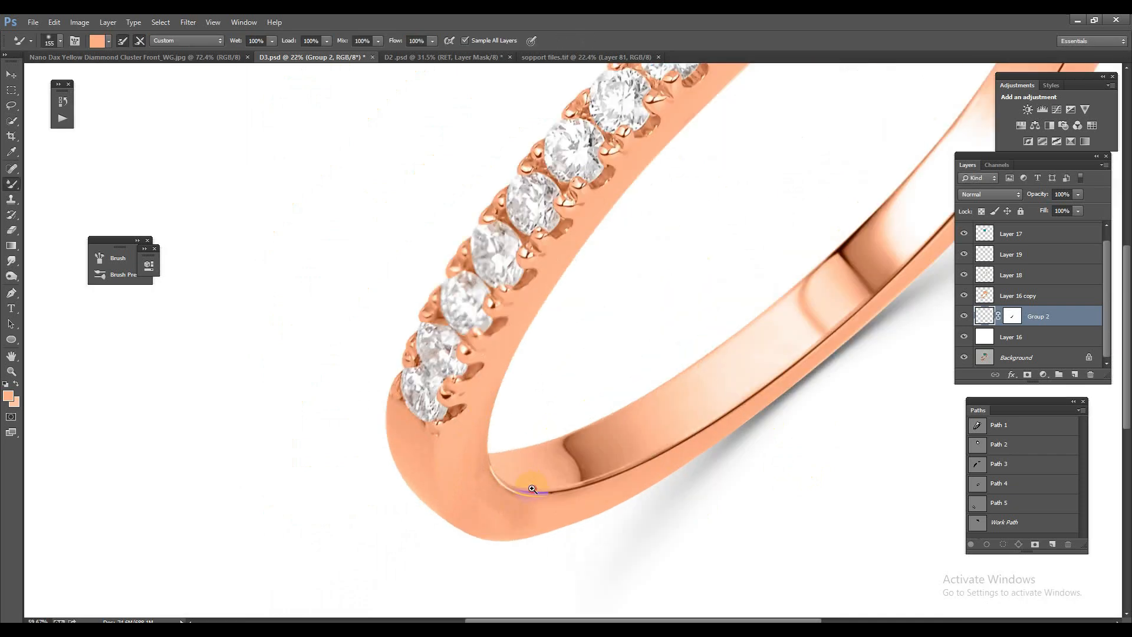
Check Layer 18 by toggling its visibility, and merge it into Layer 16 copy
scroll(533, 489, up, 1)
click(965, 273)
click(966, 273)
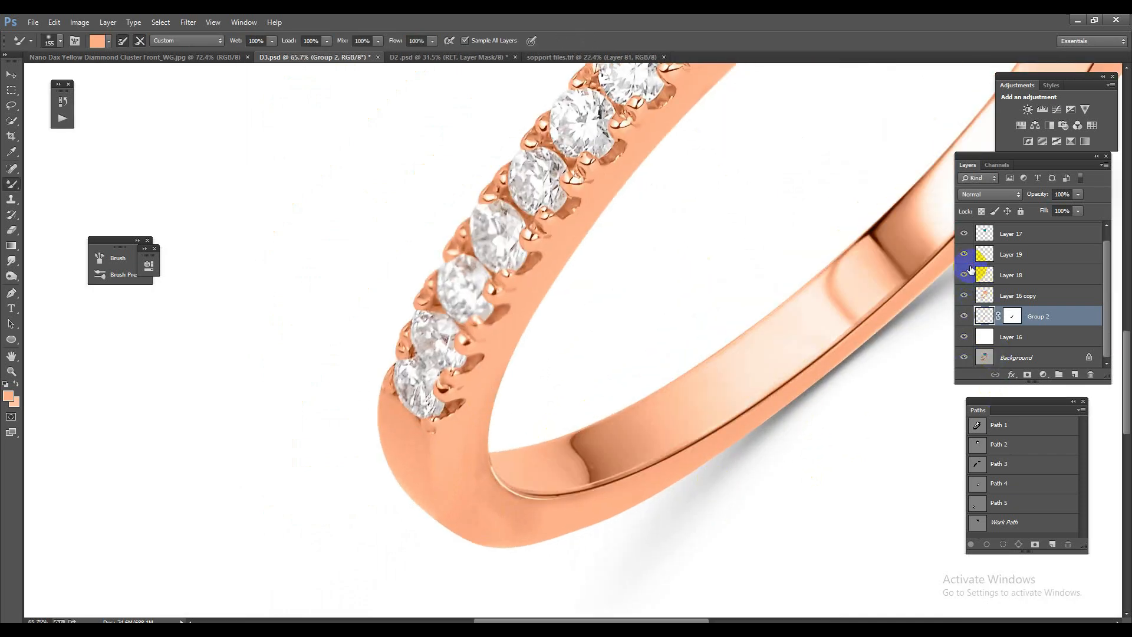
scroll(541, 478, down, 5)
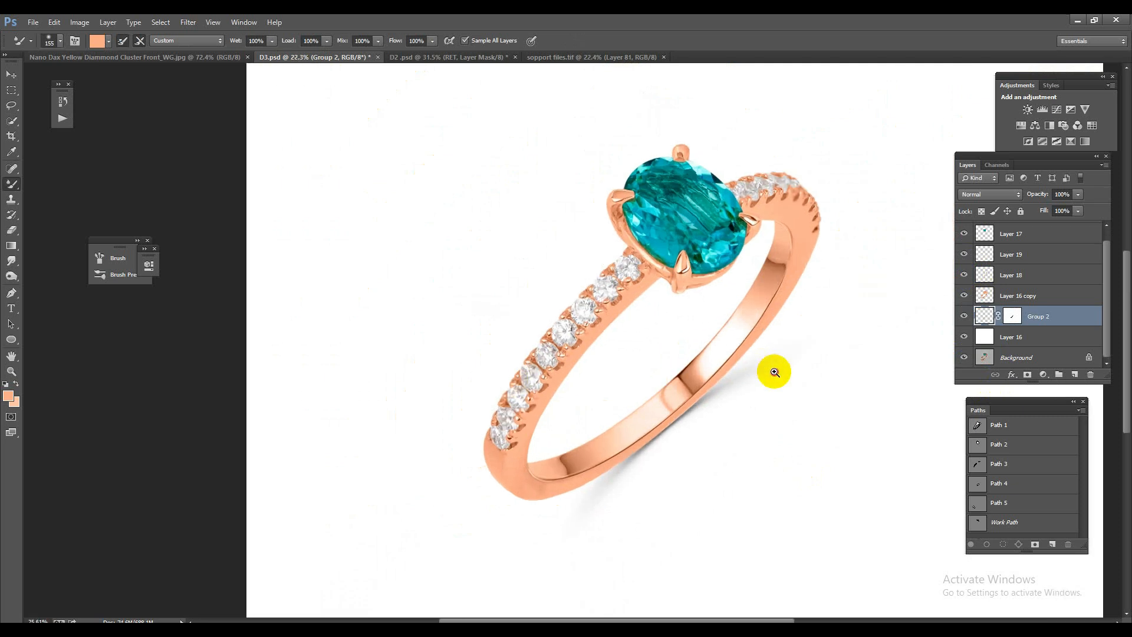
click(1019, 277)
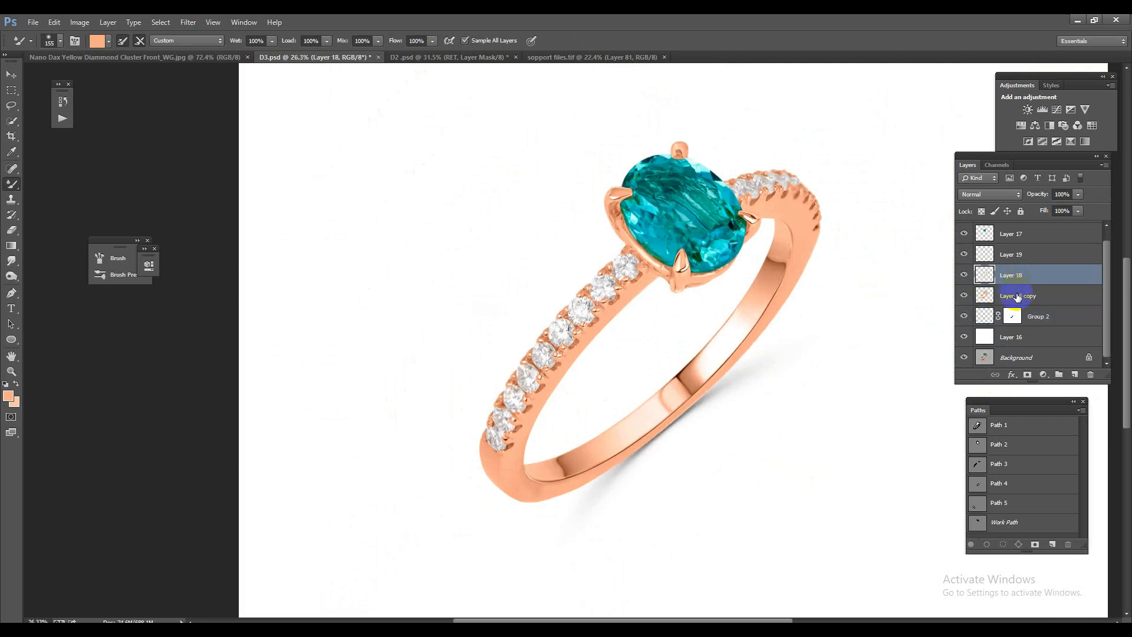
key(Delete)
Apply the Camera Raw filter to the metal of Layer 16 copy with contrast +4, clarity +5 and sharpening amount 33
ctrl+click(987, 288)
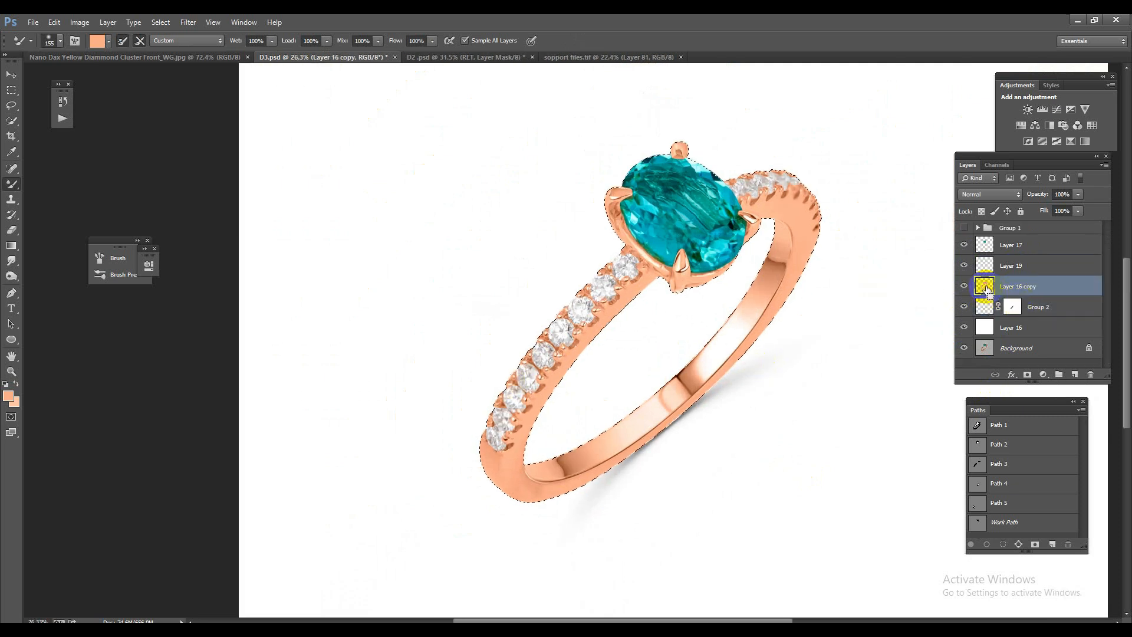
key(ctrl+shift+a)
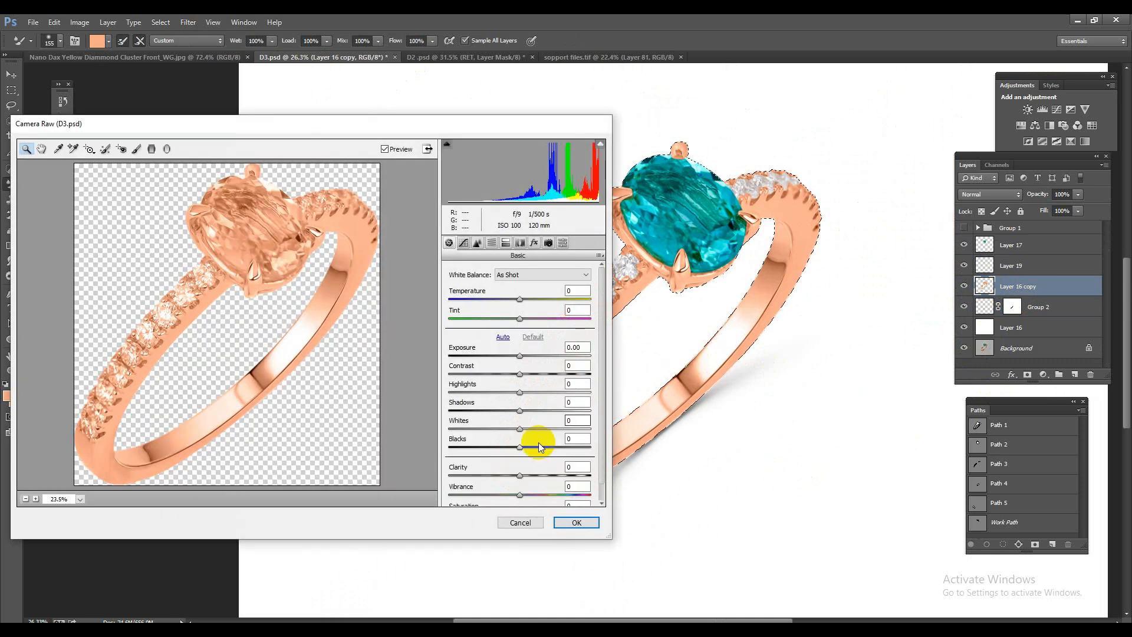
drag(520, 474, 523, 475)
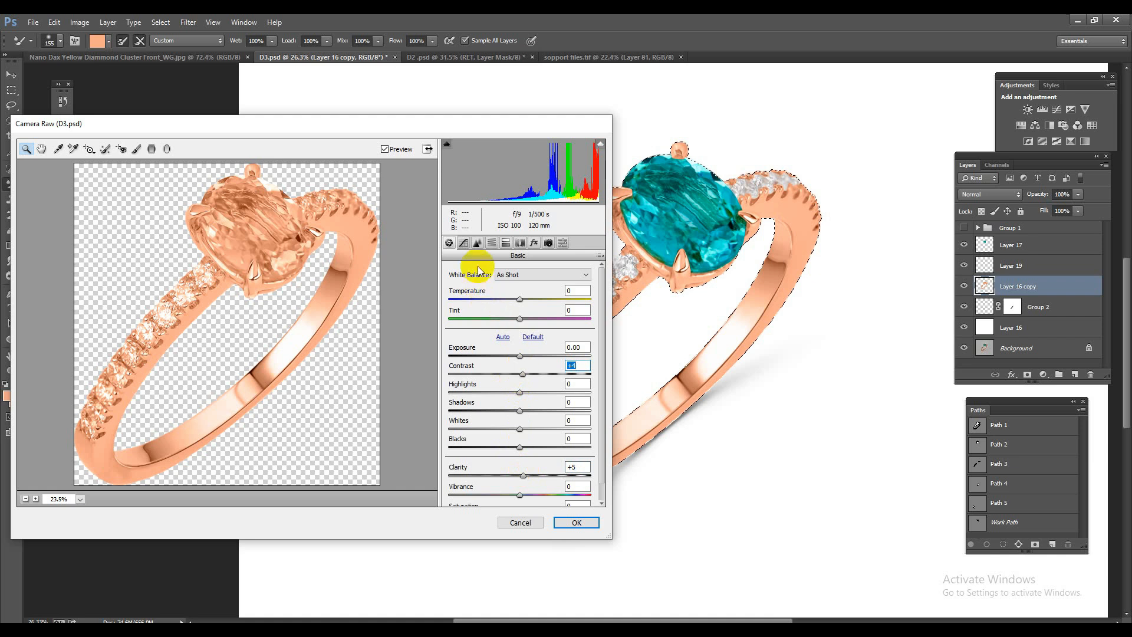
click(477, 243)
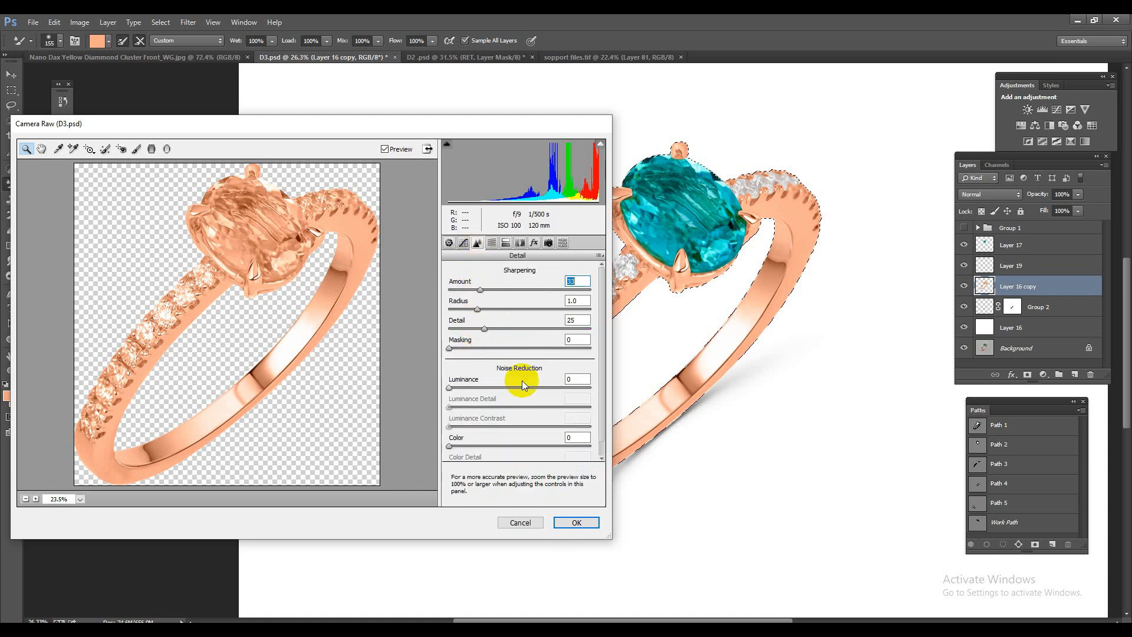
click(581, 523)
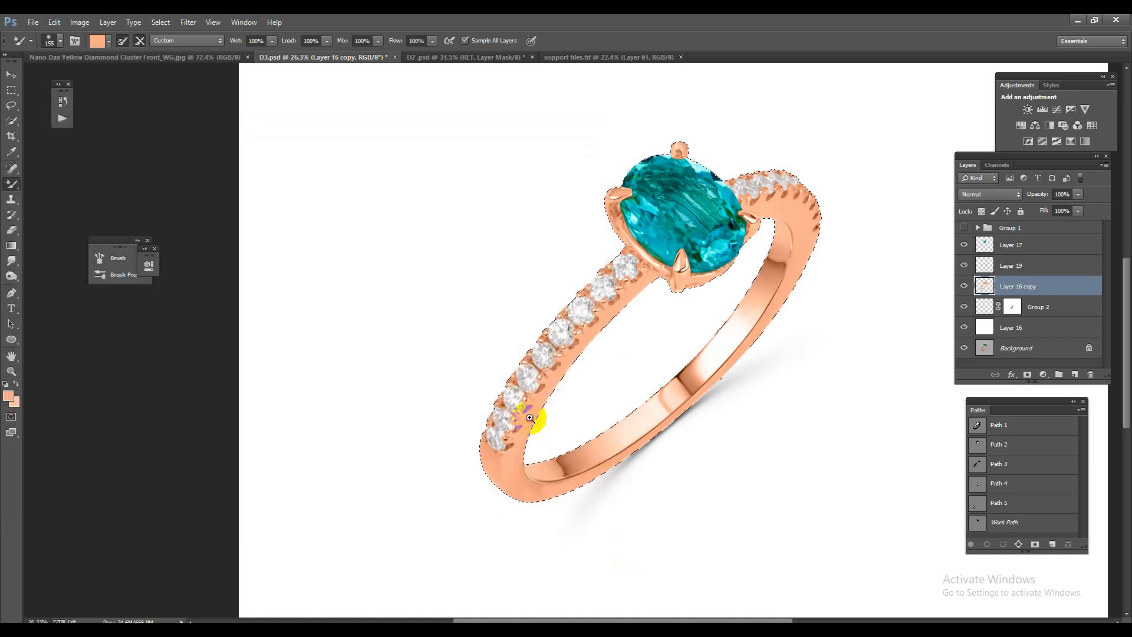
Examine the filtered metal, the small diamonds and the centre stone up close
drag(532, 419, 607, 447)
drag(653, 515, 558, 433)
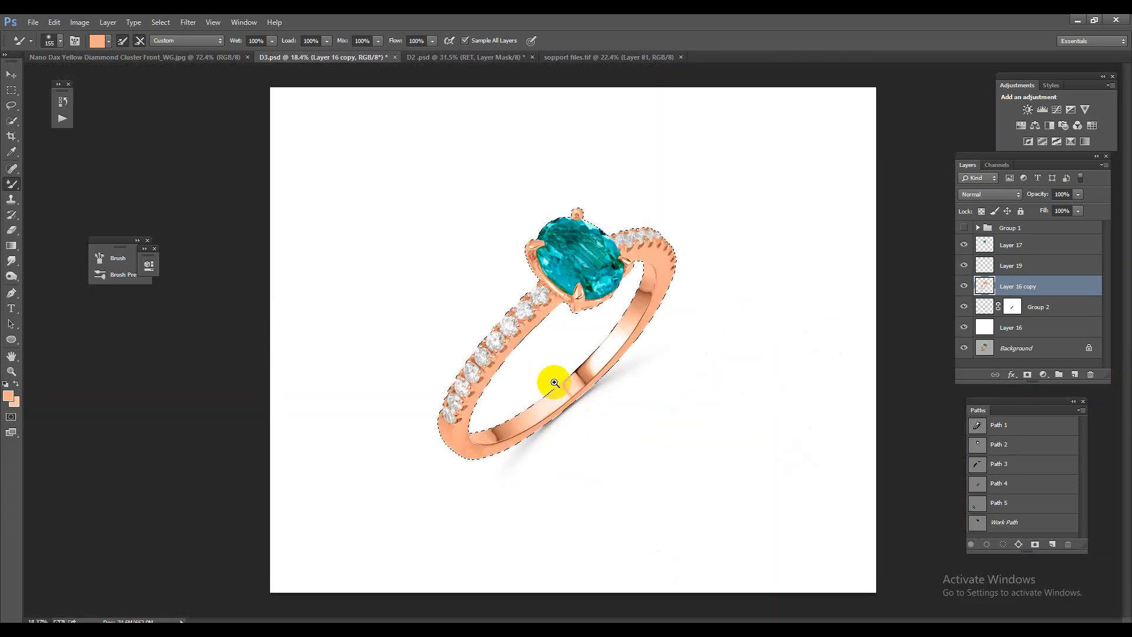
drag(520, 340, 564, 366)
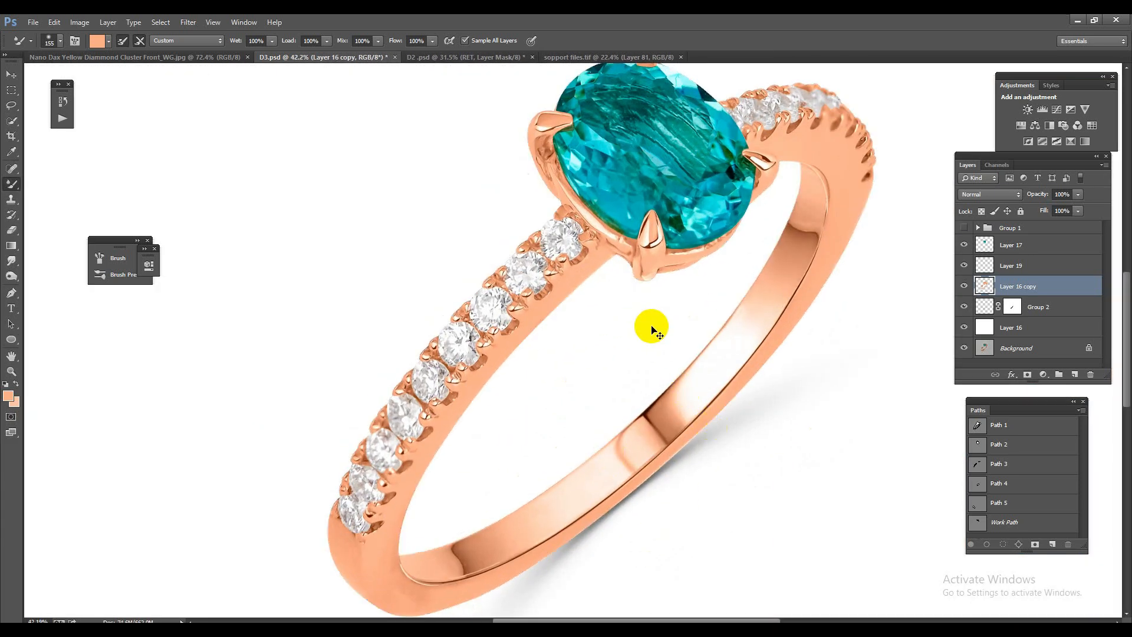
drag(693, 366, 644, 330)
drag(525, 319, 590, 393)
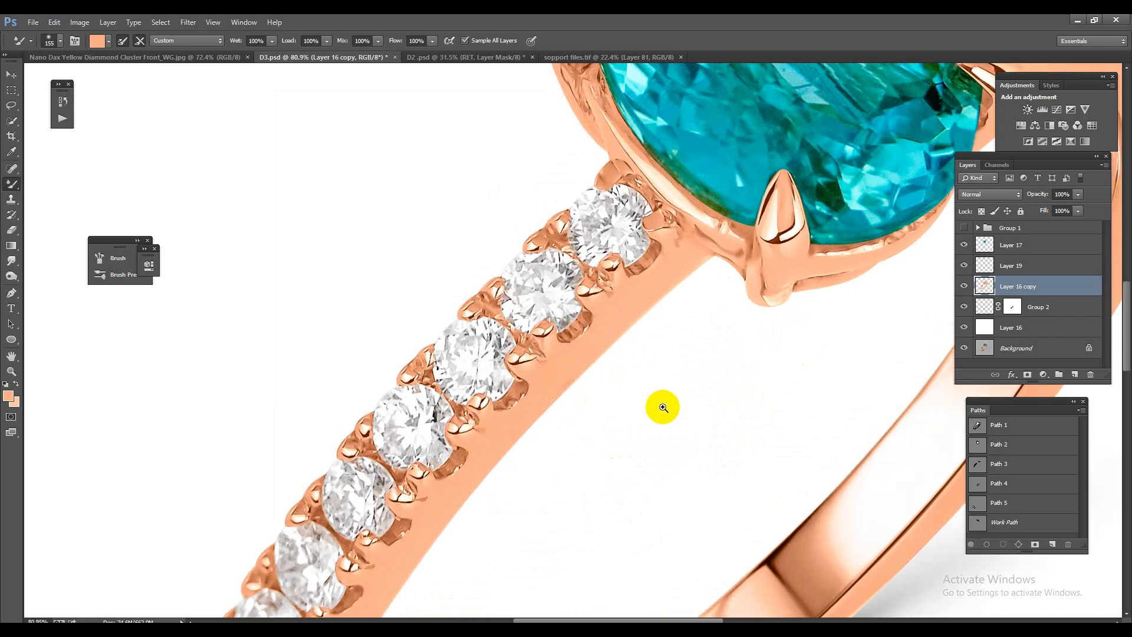
drag(649, 417, 561, 352)
drag(595, 252, 650, 269)
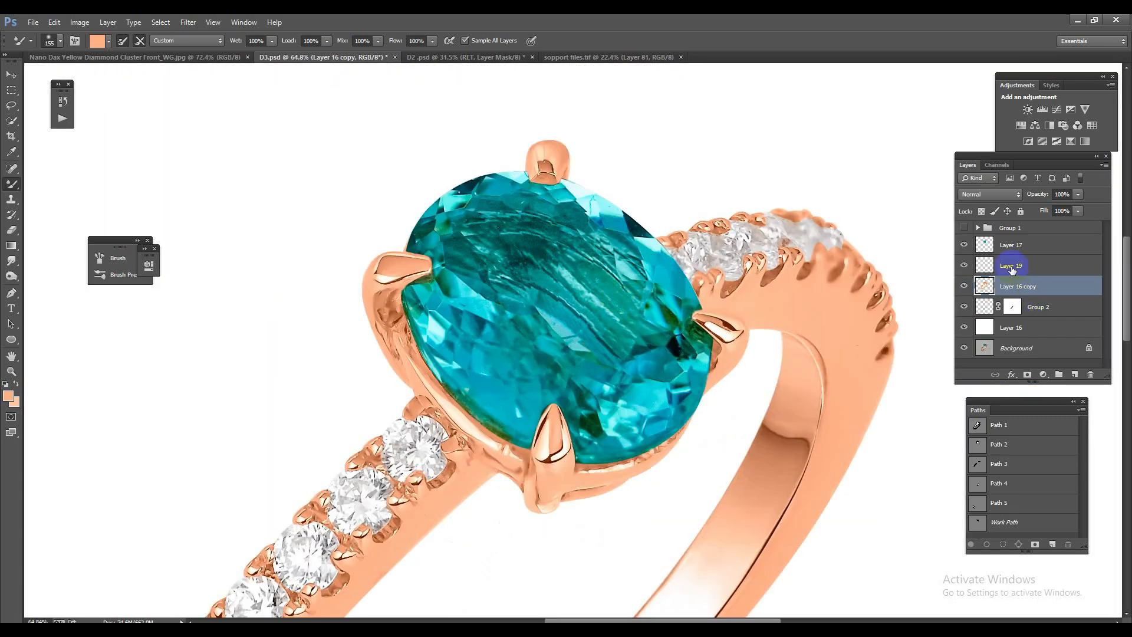
Add a Levels adjustment limited to the teal stone of Layer 17 with white input 249, and merge it into Layer 17
click(1012, 268)
click(1012, 245)
ctrl+click(985, 245)
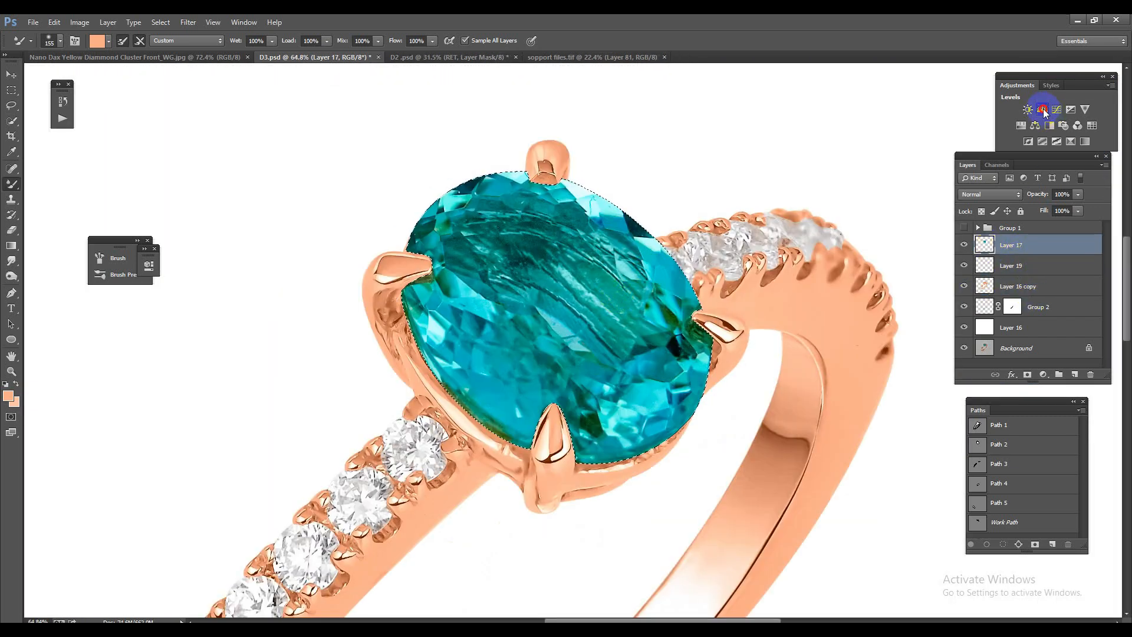
click(1043, 108)
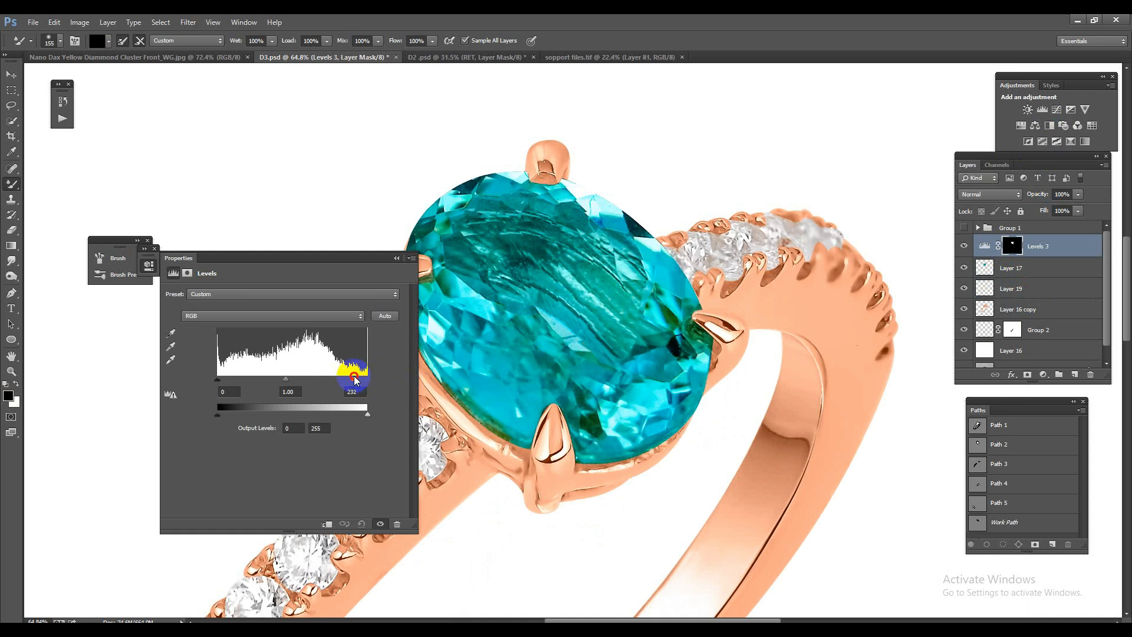
click(241, 391)
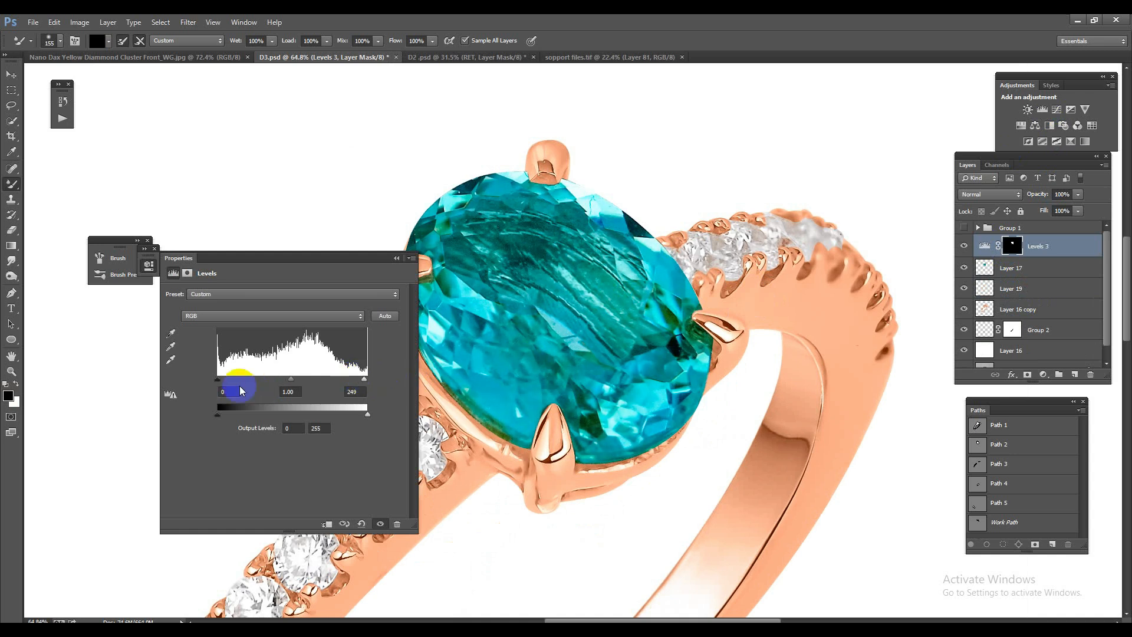
click(396, 258)
key(ctrl+e)
Compare the retouched ring with the original Background photo, and save the document
mouse_move(665, 389)
mouse_down()
mouse_move(596, 318)
mouse_move(658, 375)
mouse_up()
alt+click(965, 348)
alt+click(965, 349)
alt+click(965, 349)
alt+click(966, 348)
drag(665, 352, 667, 298)
drag(663, 375, 688, 389)
drag(604, 387, 637, 394)
drag(711, 394, 664, 370)
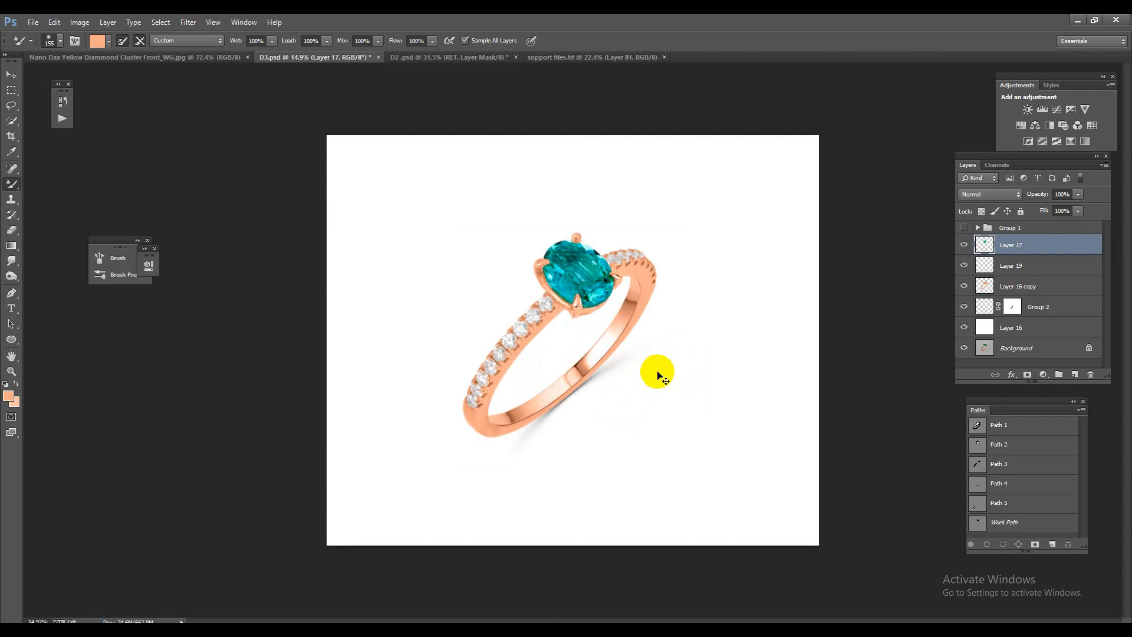
key(ctrl+s)
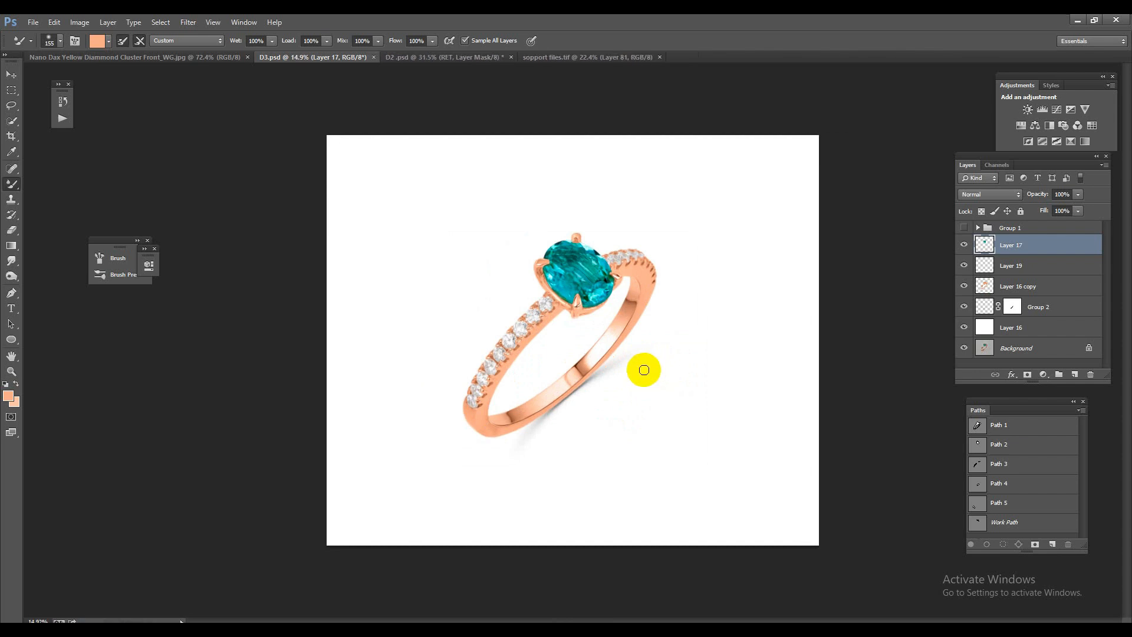
Compare the close-up of the ring with the original Background again, checking the stones, prongs and metal
drag(576, 361, 680, 376)
alt+click(965, 348)
alt+click(964, 348)
alt+click(964, 348)
alt+click(965, 348)
alt+click(964, 348)
alt+click(965, 348)
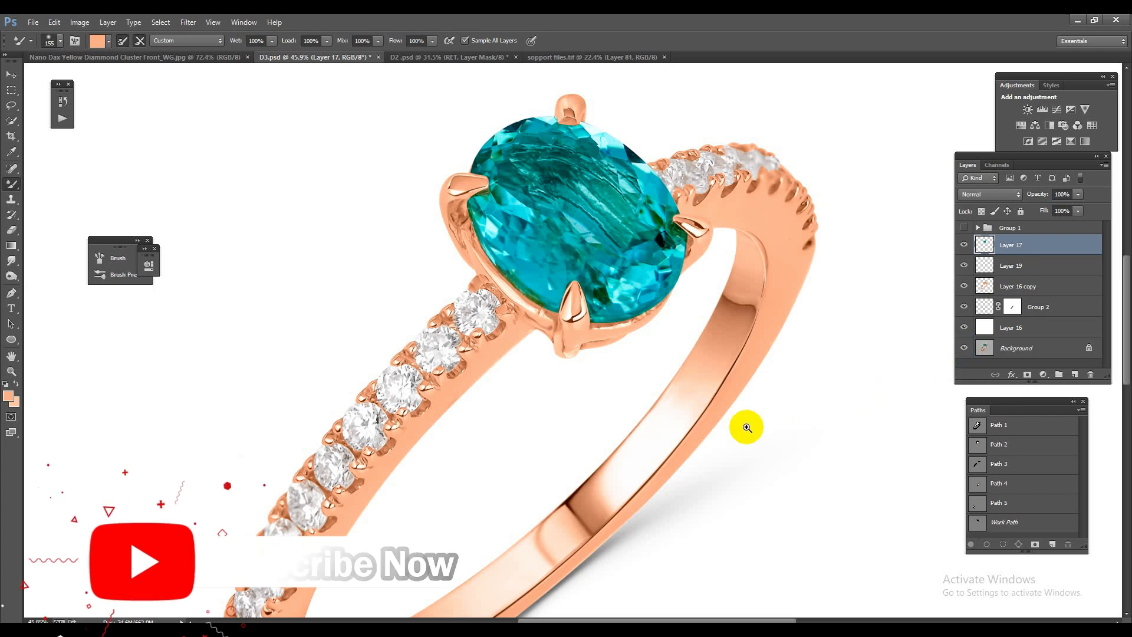
drag(745, 425, 631, 374)
drag(626, 286, 700, 308)
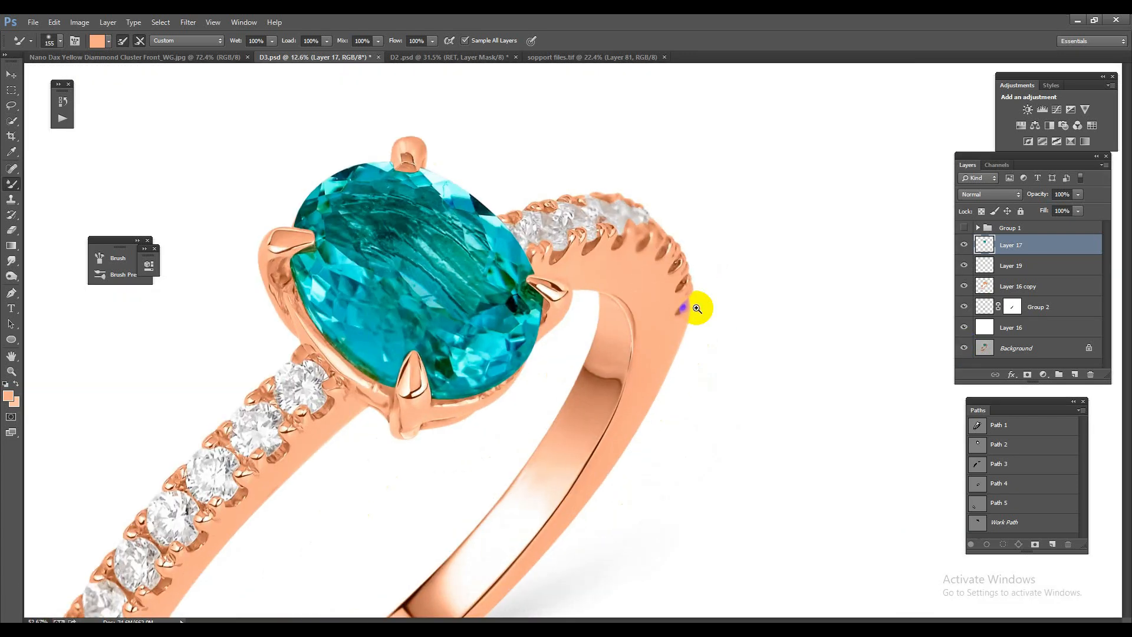
Add a Levels adjustment limited to the metal of Layer 16 copy, with the black input raised to deepen the shadows
click(1013, 287)
ctrl+click(985, 286)
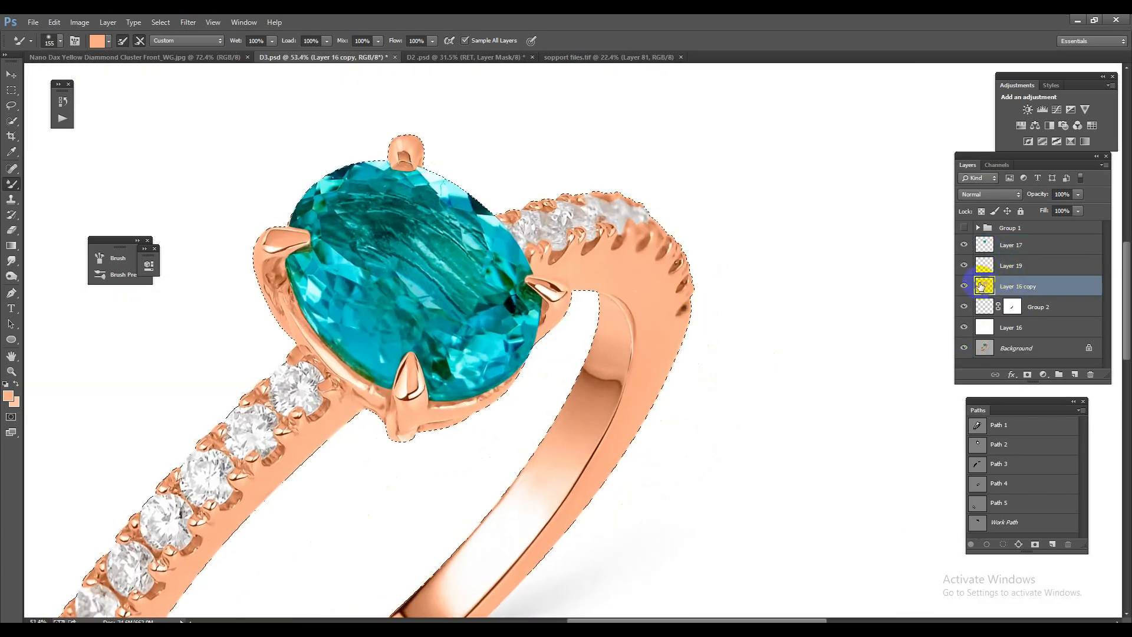
click(1040, 110)
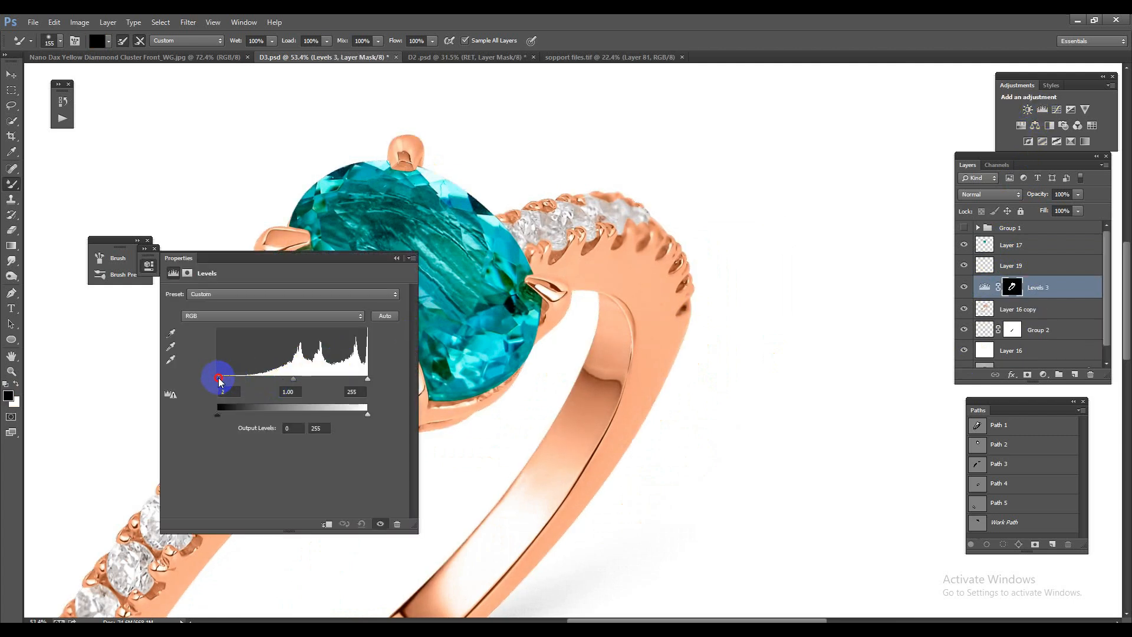
drag(218, 378, 228, 378)
click(397, 258)
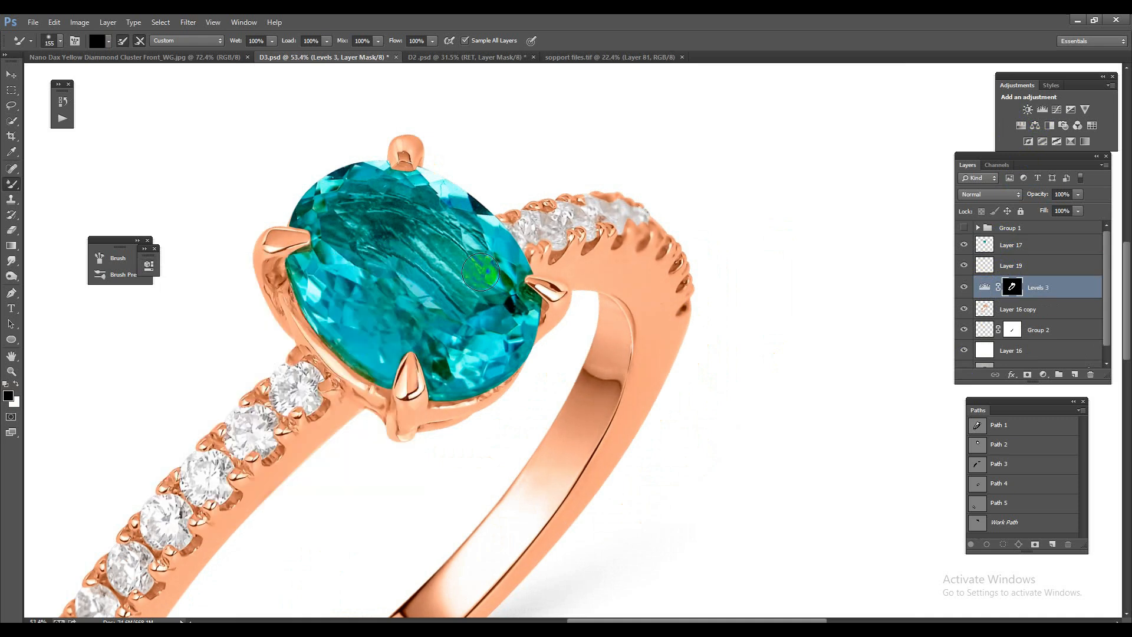
Check the Levels 3 adjustment on and off on the whole ring, and lower its fill to 57%
key(ctrl+0)
click(964, 287)
click(964, 287)
click(966, 288)
click(965, 288)
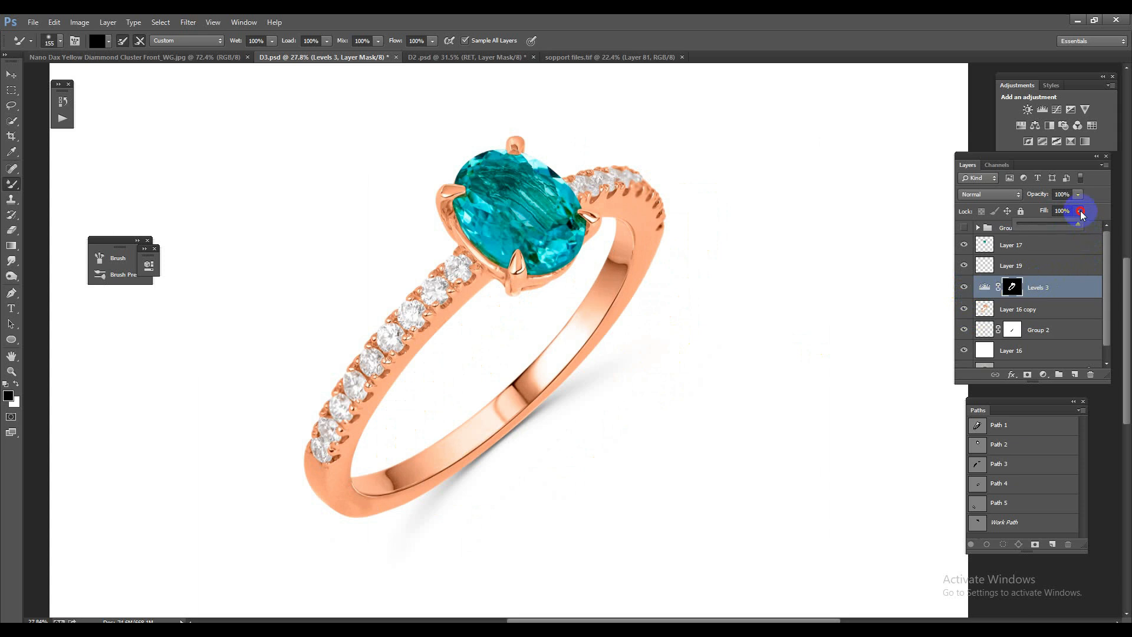
Merge the Levels 3 adjustment with Layer 16 copy and save the document
ctrl+click(1025, 309)
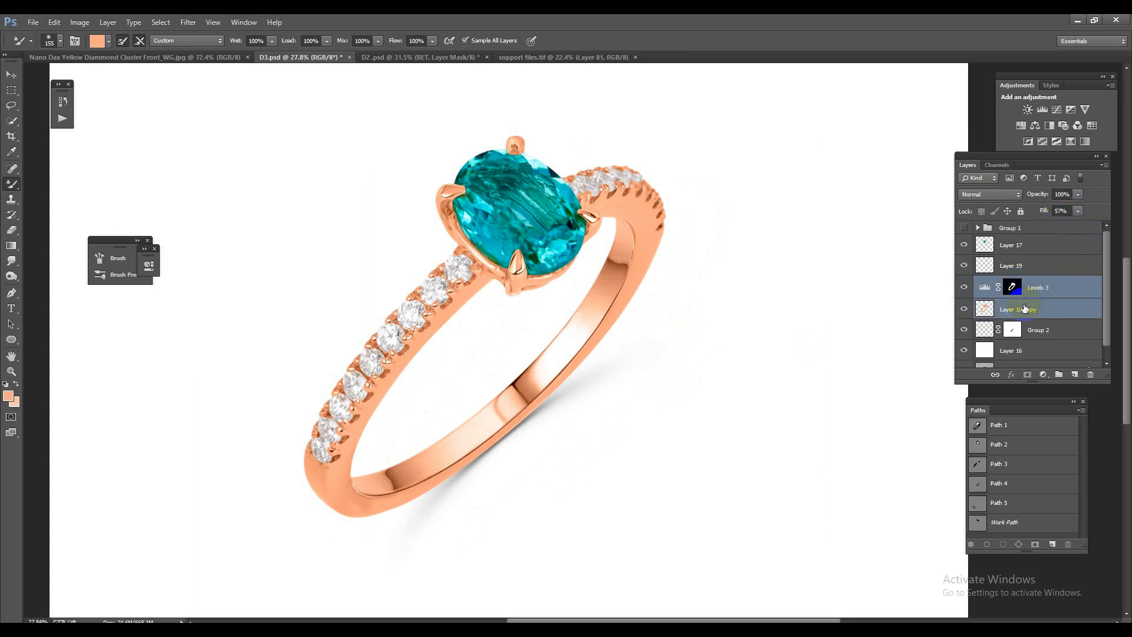
key(ctrl+e)
drag(674, 432, 624, 397)
key(ctrl+s)
Compare the whole retouched ring with the original Background photo, restore the retouched view and save the document again
click(977, 410)
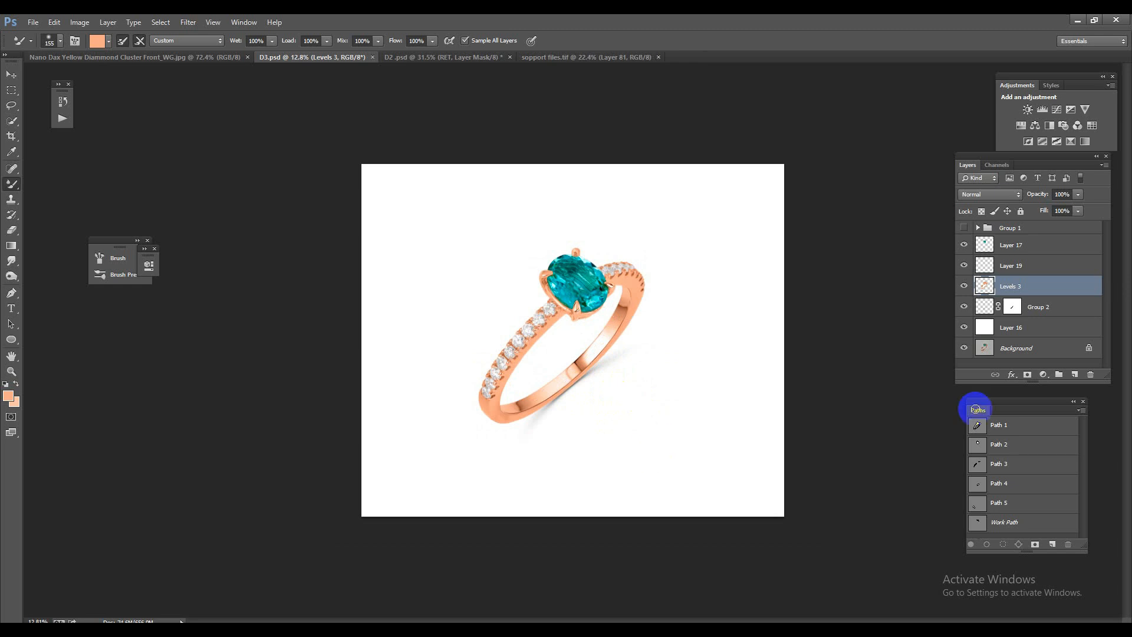
click(970, 350)
click(969, 350)
click(968, 350)
click(967, 351)
alt+click(968, 351)
alt+click(967, 351)
alt+click(968, 351)
drag(564, 371, 607, 391)
key(ctrl+s)
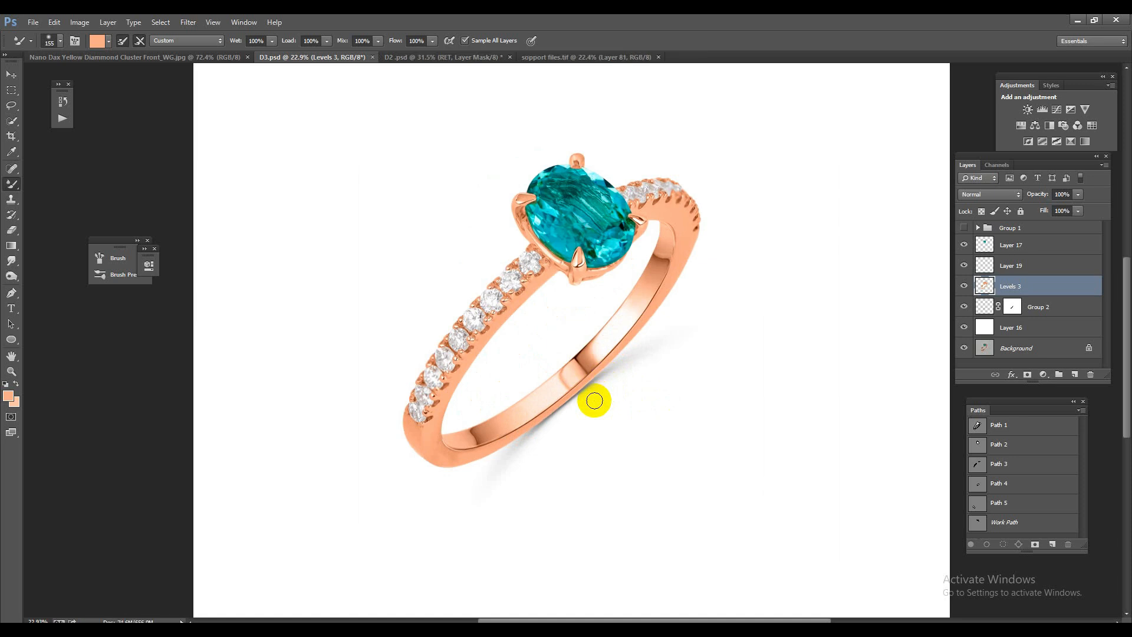
Save a JPEG copy of the retouched ring as D3 in the Test File folder
drag(601, 405, 626, 398)
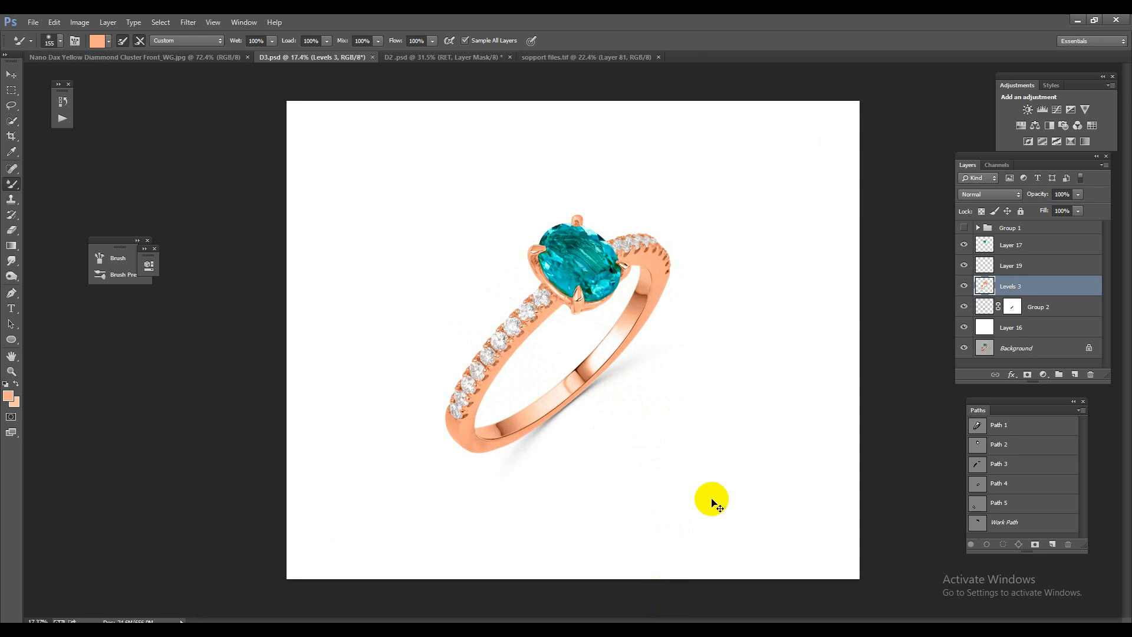
key(ctrl+shift+s)
click(577, 335)
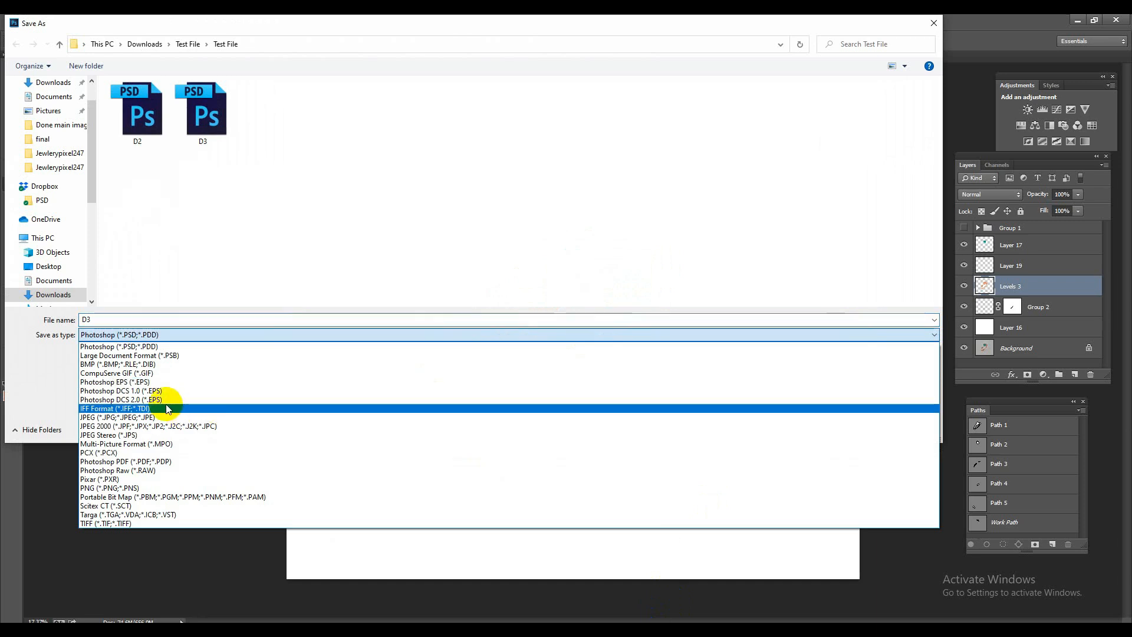
click(156, 417)
click(842, 430)
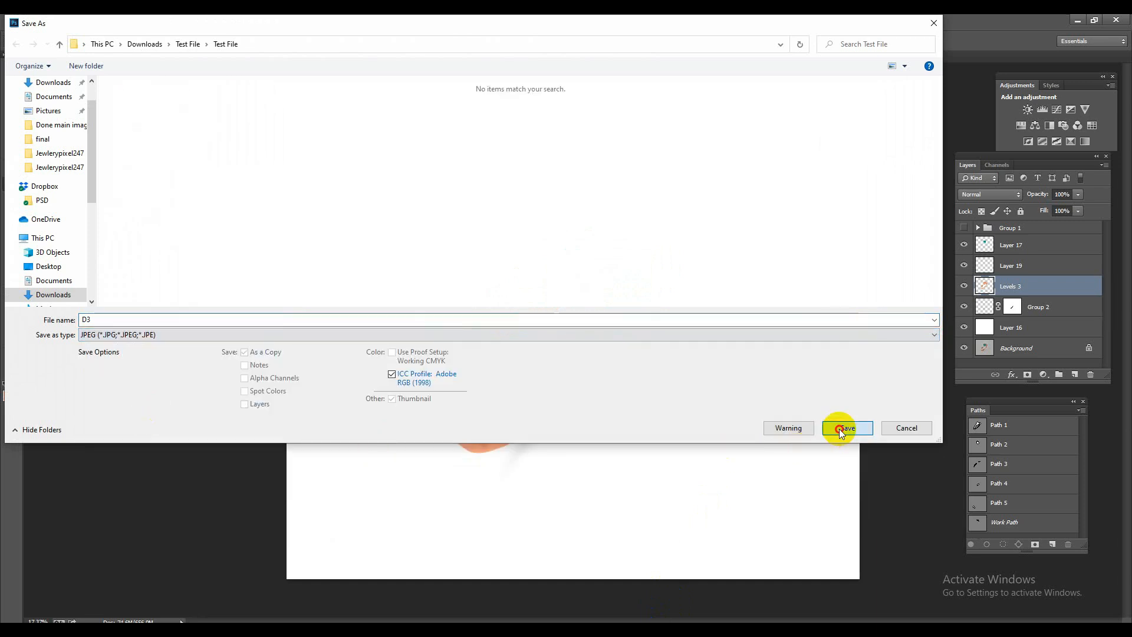
click(391, 125)
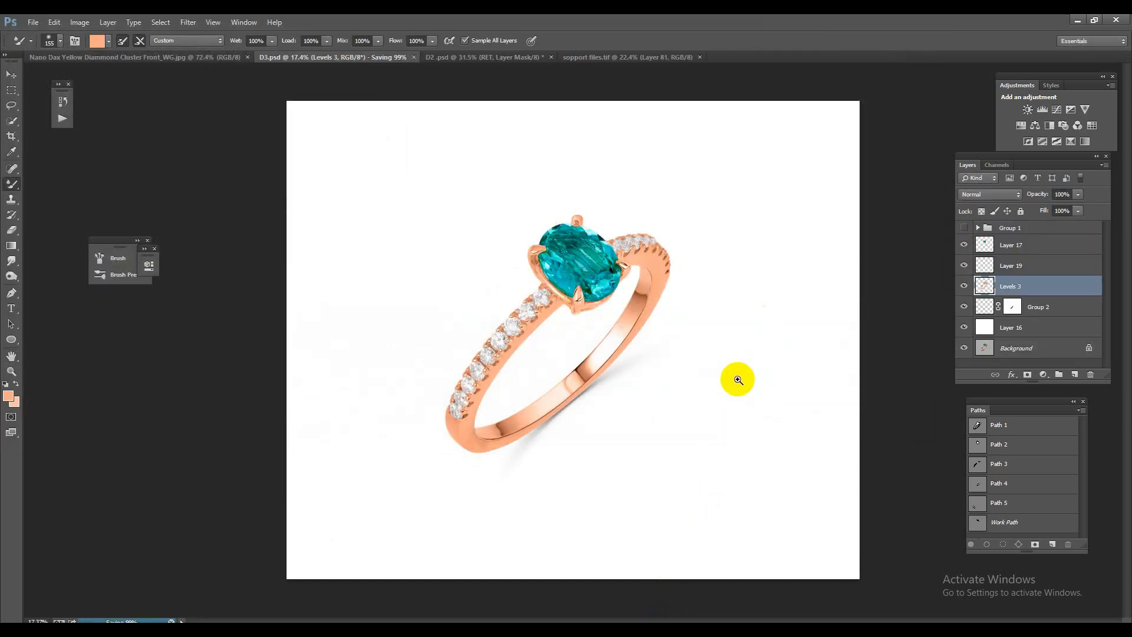
View the original Background photo alone and return to the retouched ring for a before-and-after comparison
scroll(735, 377, down, 2)
scroll(638, 438, up, 2)
alt+click(963, 348)
alt+click(964, 347)
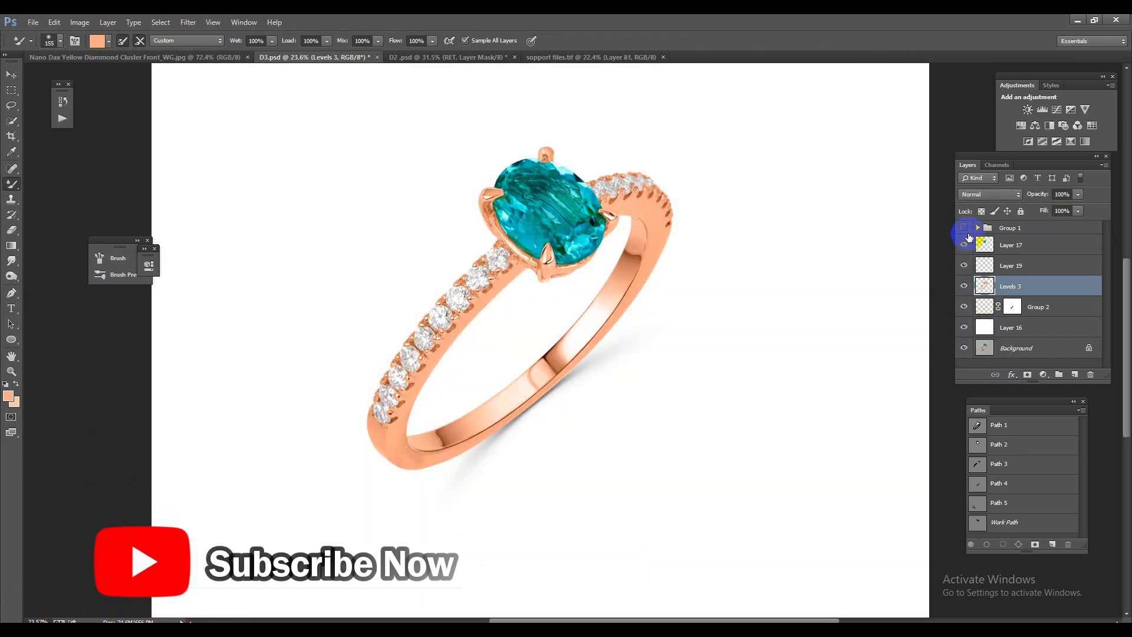
Compare the finished ring with the version in Group 1, leave that group hidden and save the document
click(964, 227)
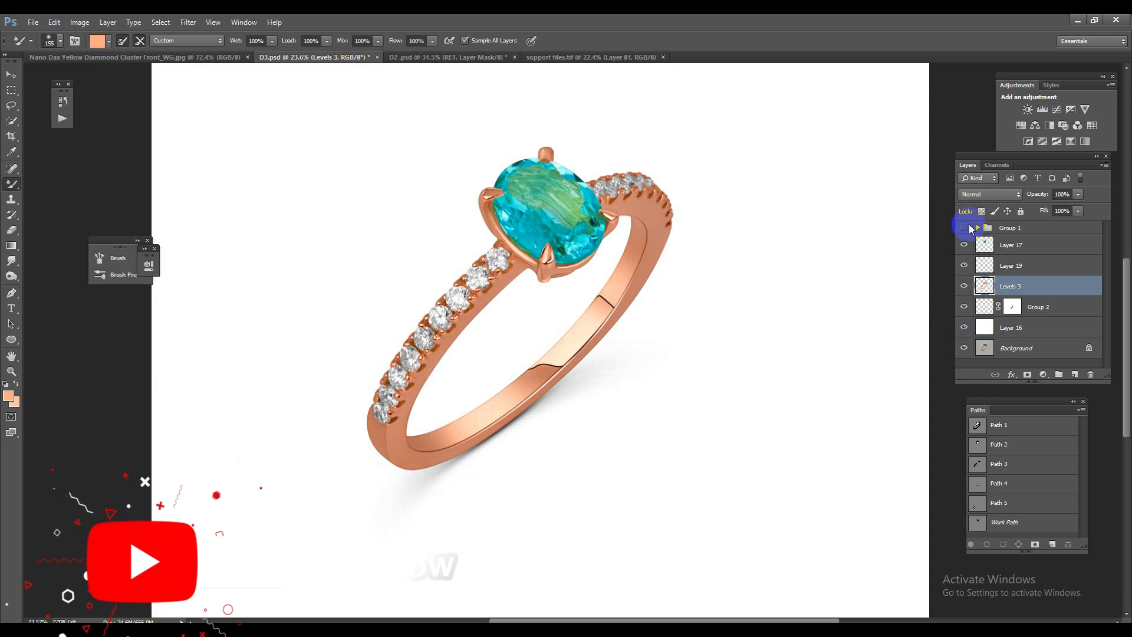
click(969, 227)
click(970, 227)
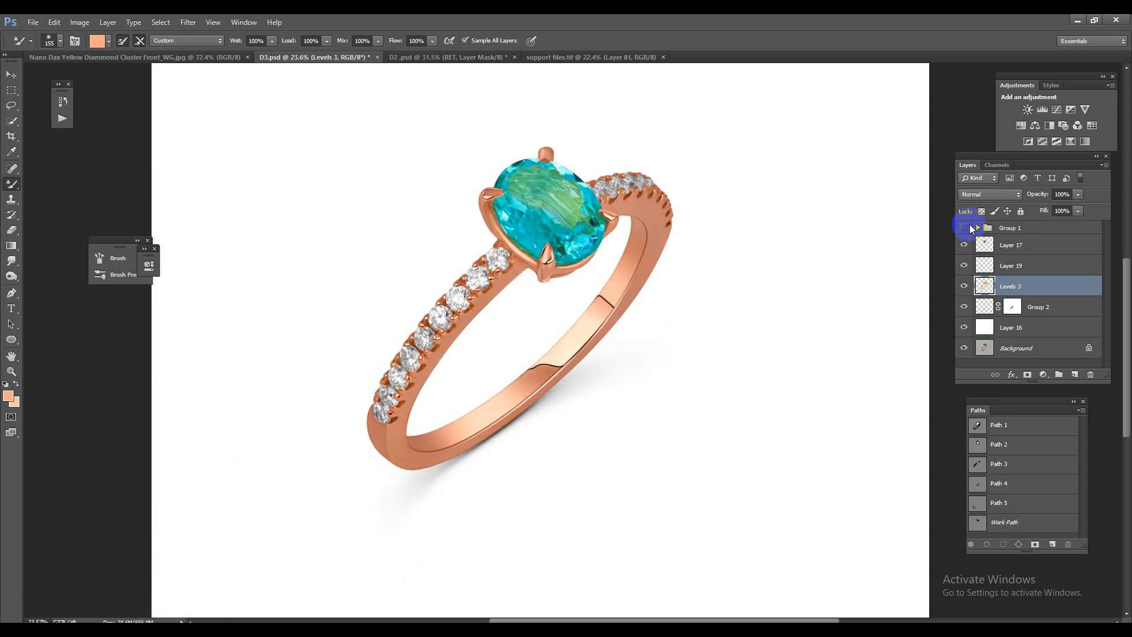
click(970, 227)
click(970, 227)
click(969, 227)
click(965, 228)
click(971, 226)
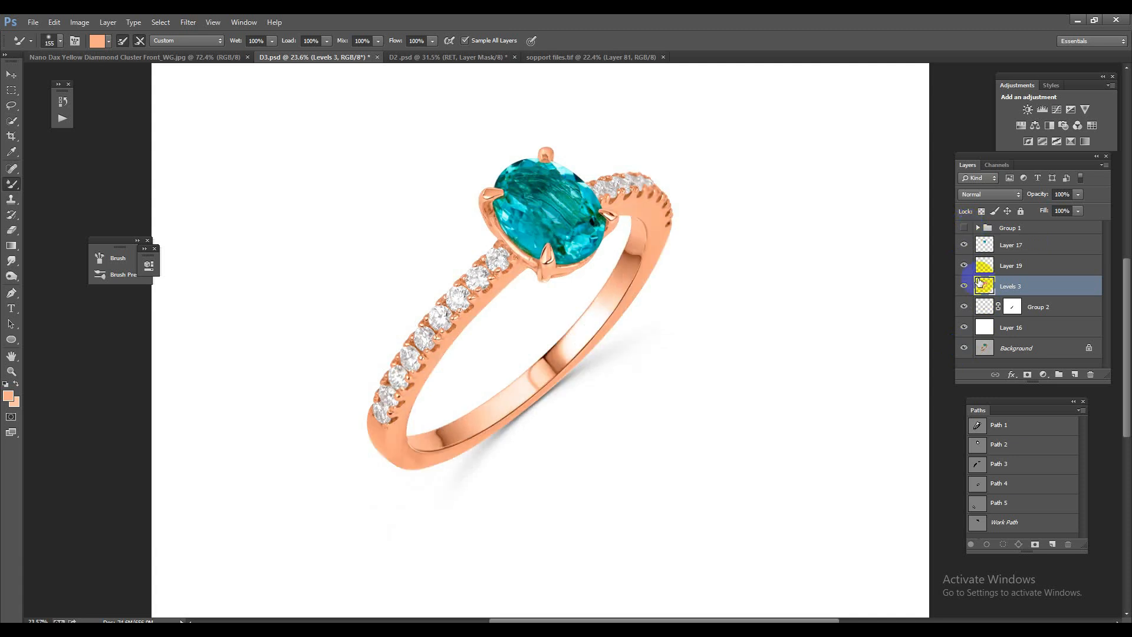
drag(664, 368, 636, 410)
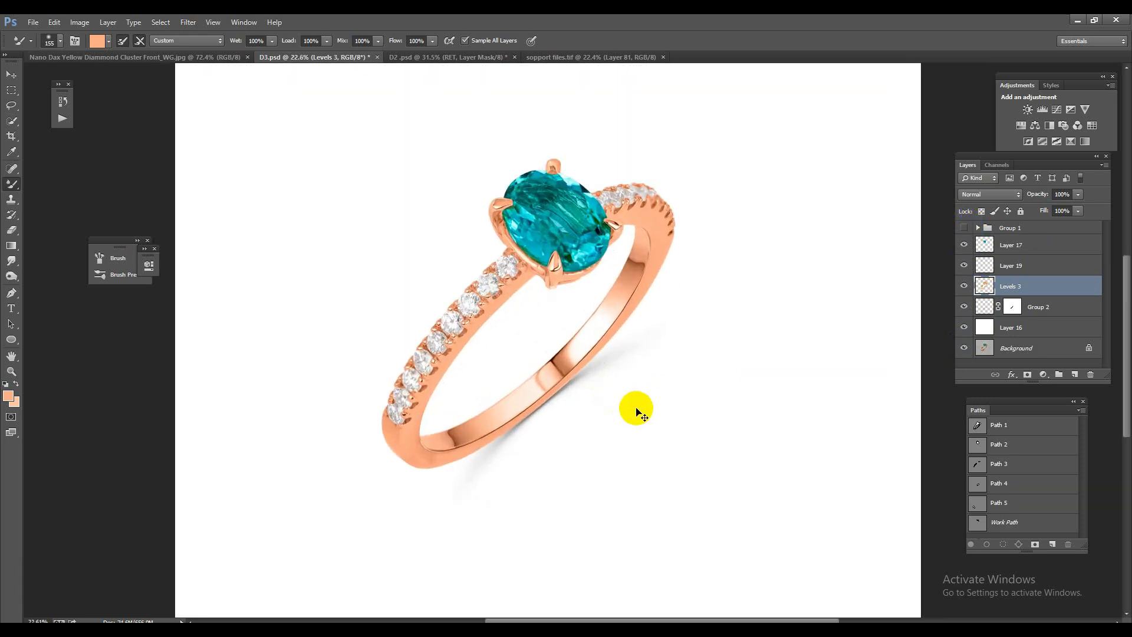
drag(637, 361, 640, 410)
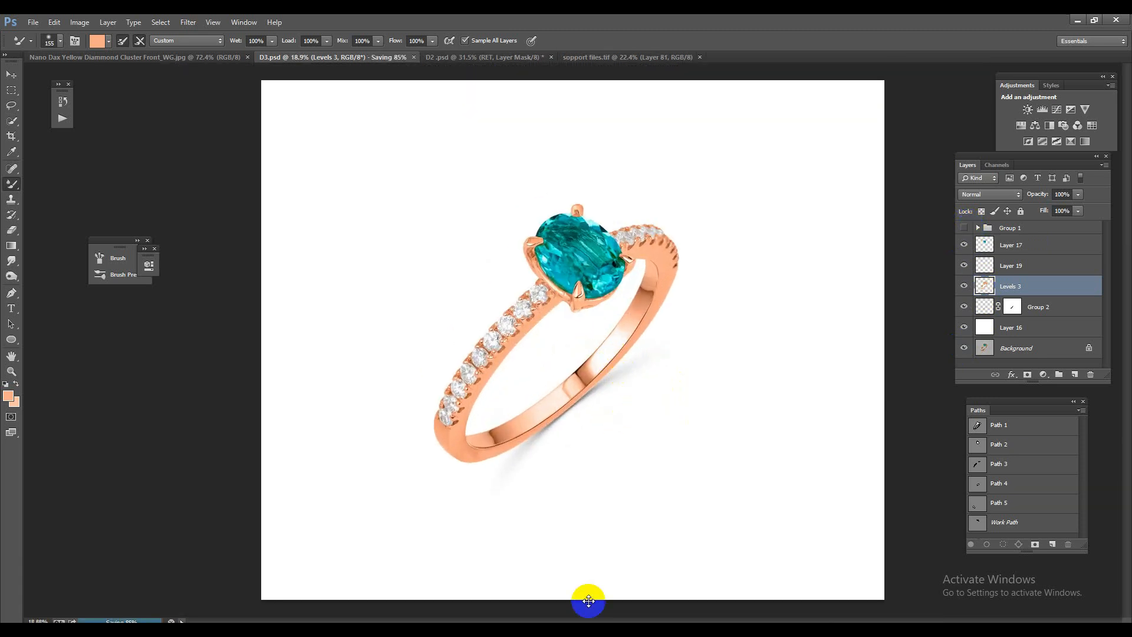